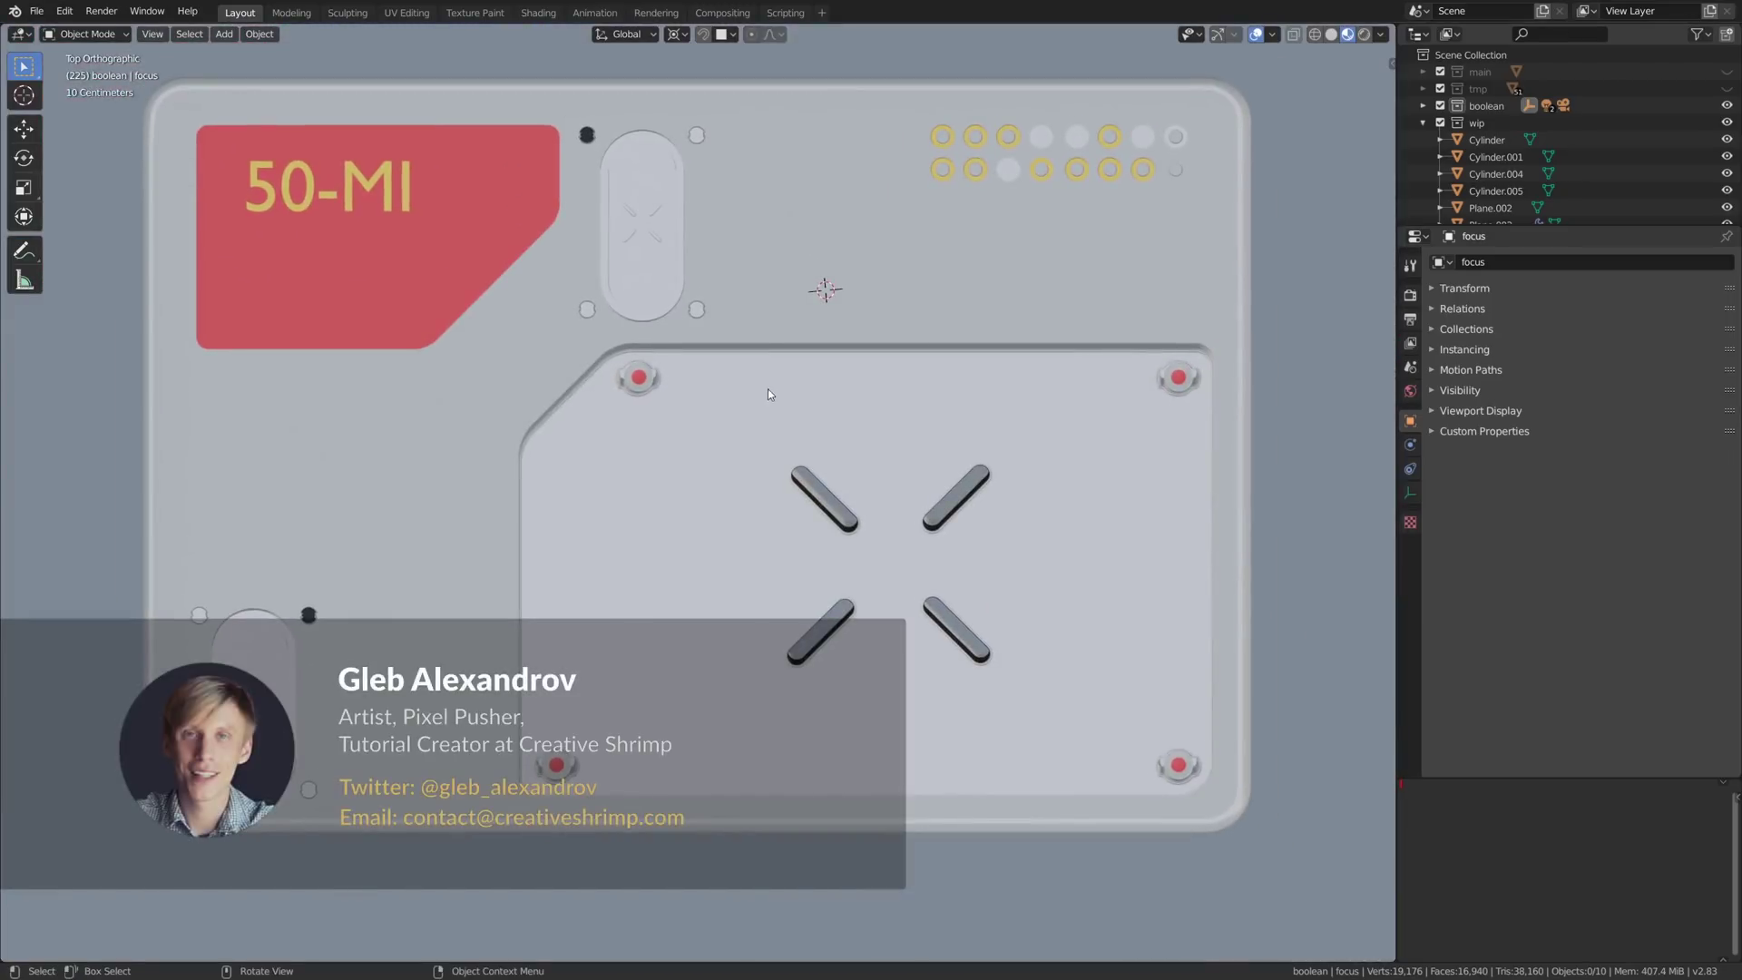
mouse_move(807, 313)
middle_mouse_down()
mouse_move(677, 315)
mouse_move(672, 290)
middle_mouse_up()
scroll(678, 309, "down", 3)
scroll(671, 288, "down", 2)
key("shift+z")
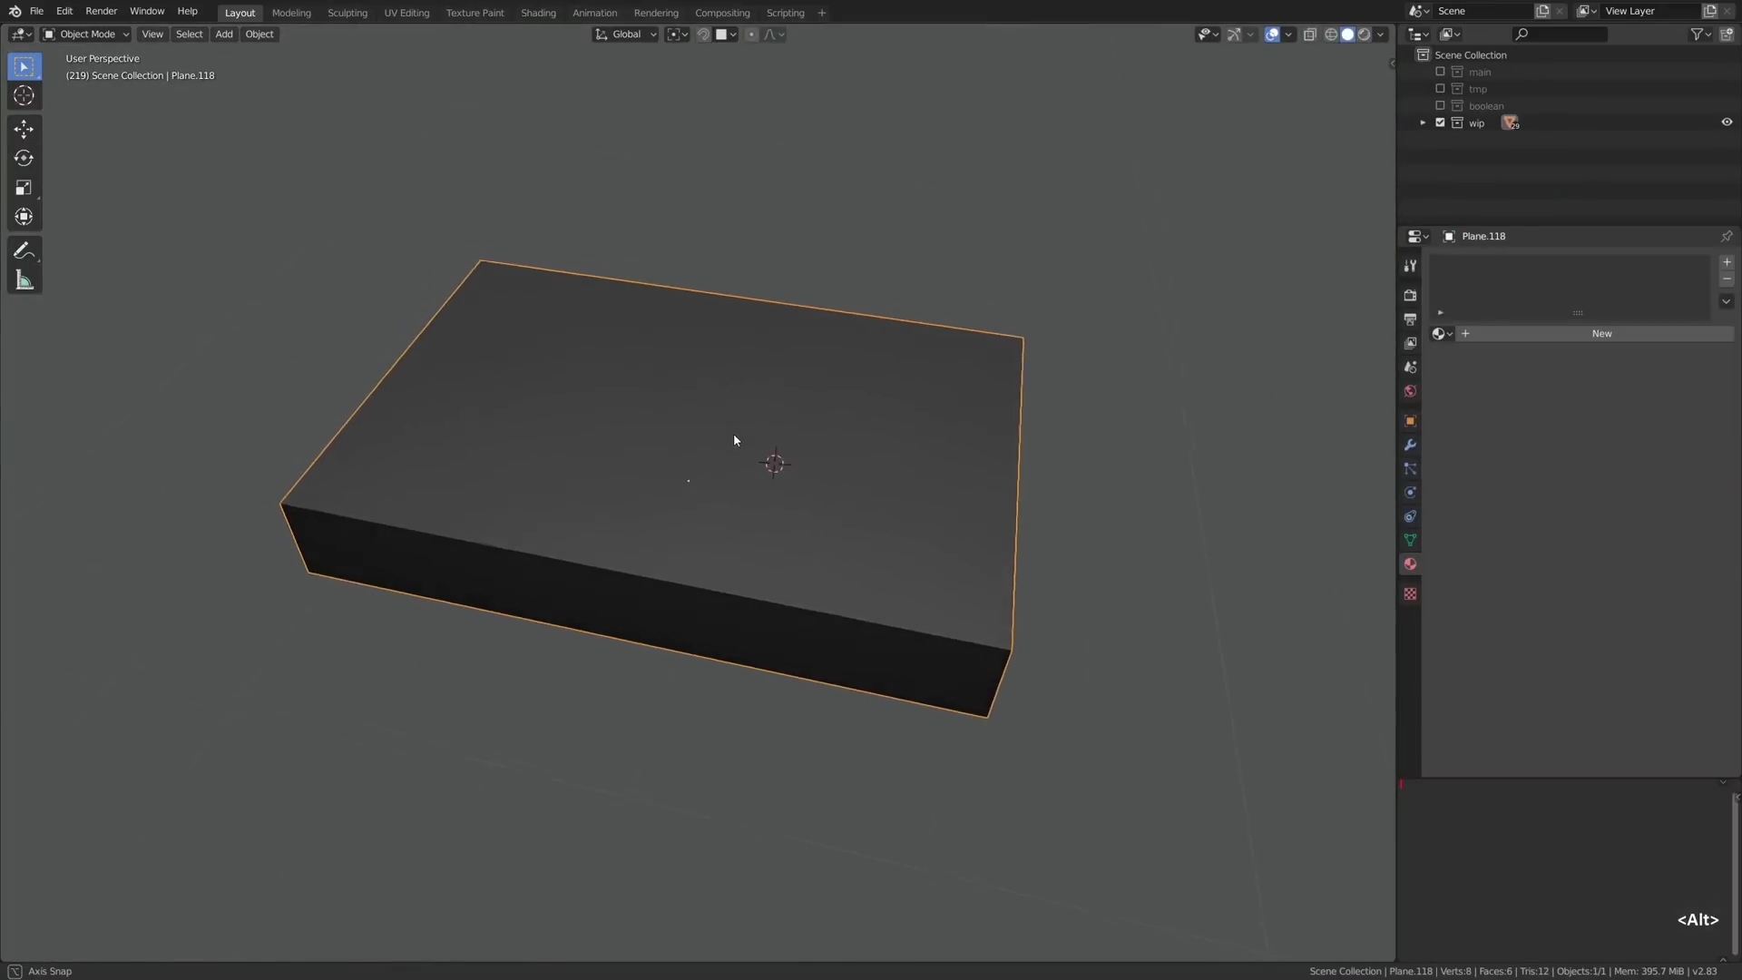
Step: Add crossing loop cuts through the box and a supporting loop slid by a factor of about -0.79 close to its back edge
key("Tab")
key("ctrl+r")
left_click(335, 518)
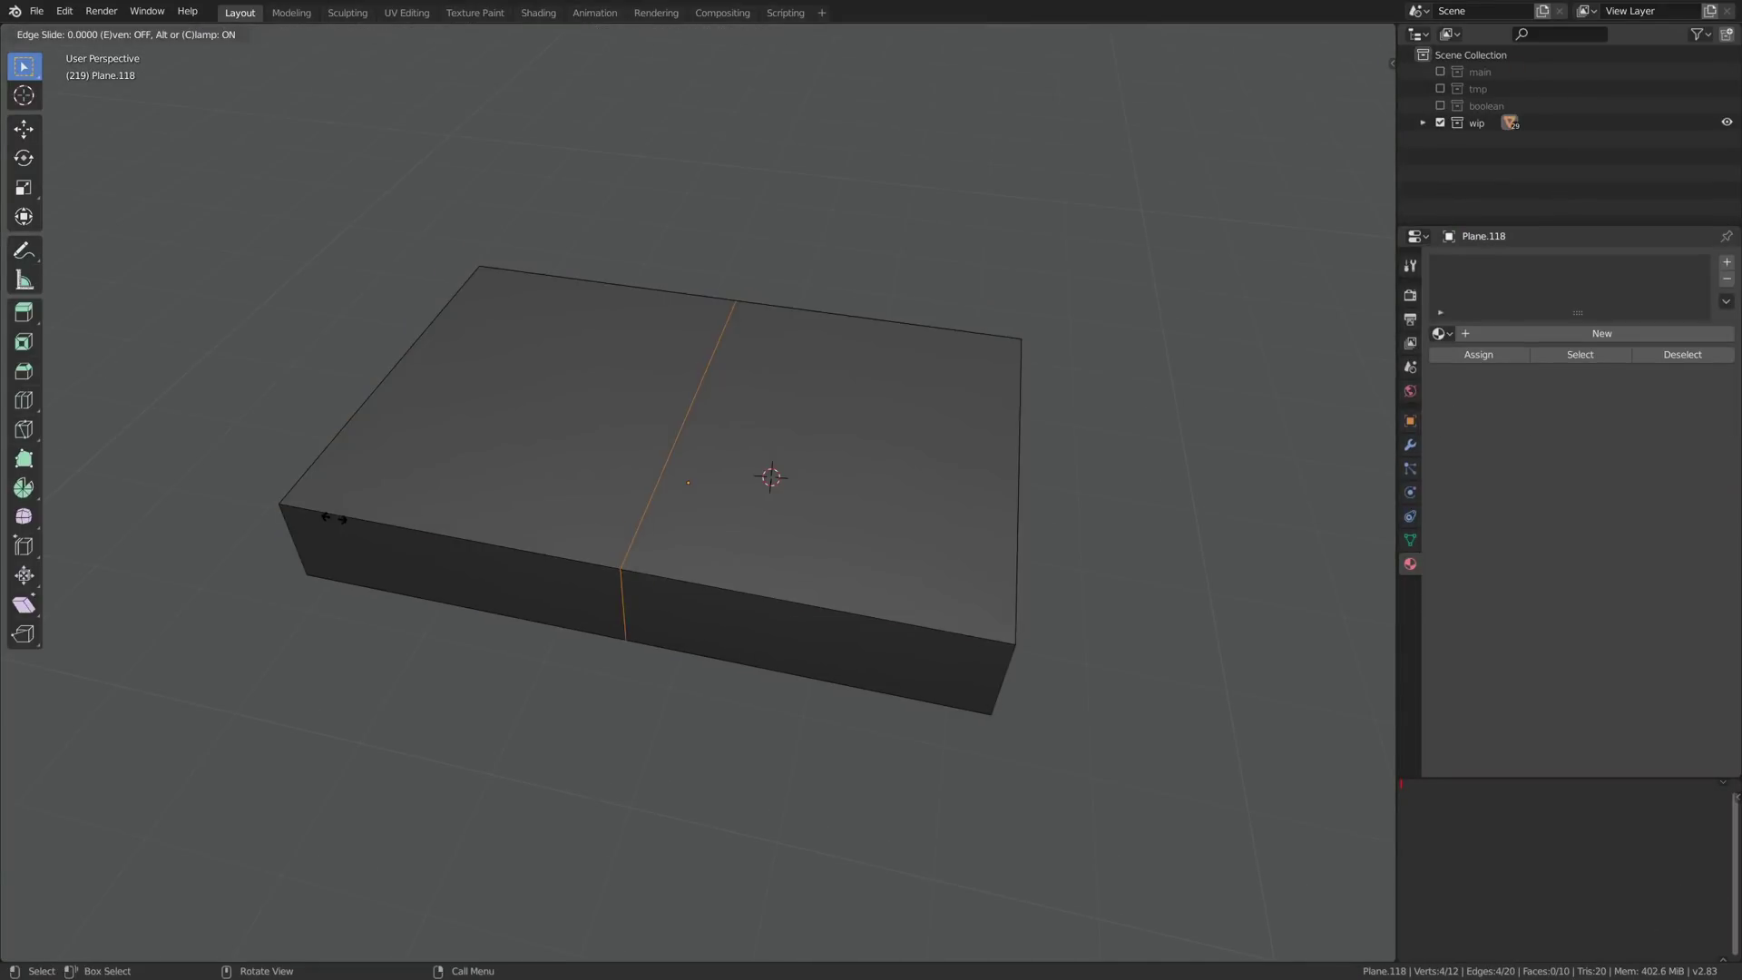
left_click(307, 514)
left_click_drag(425, 317, 432, 349, "alt+shift")
key("ctrl+r")
left_click(461, 293)
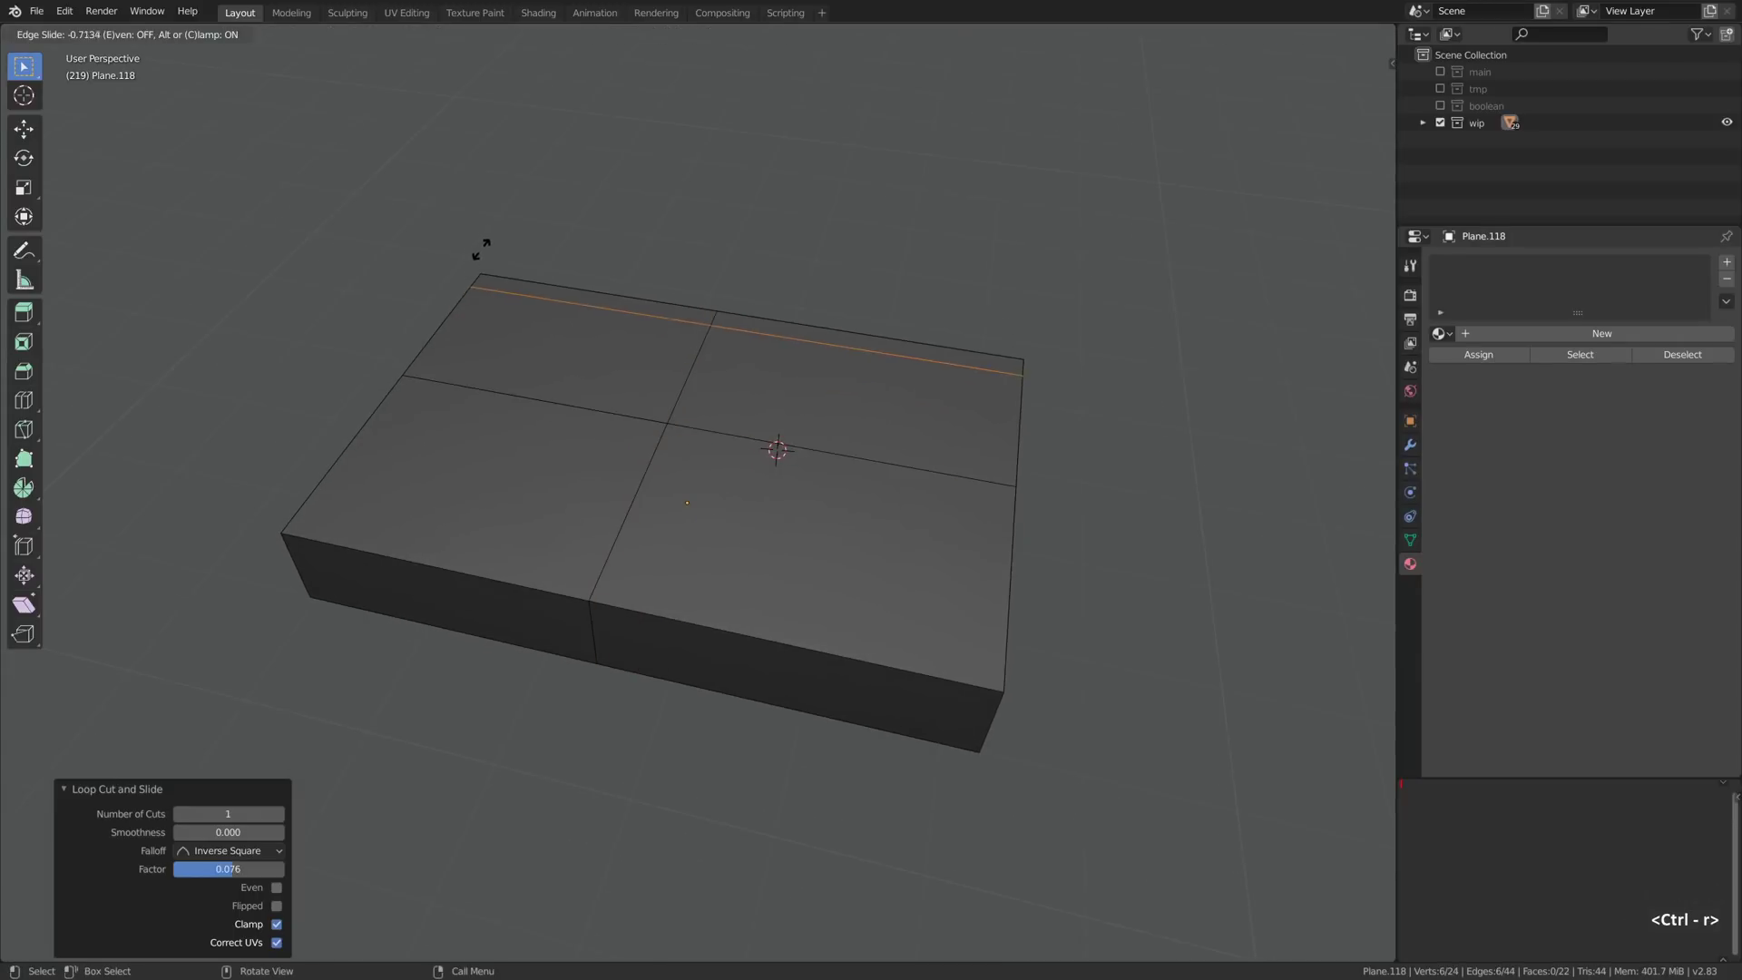
left_click(488, 251)
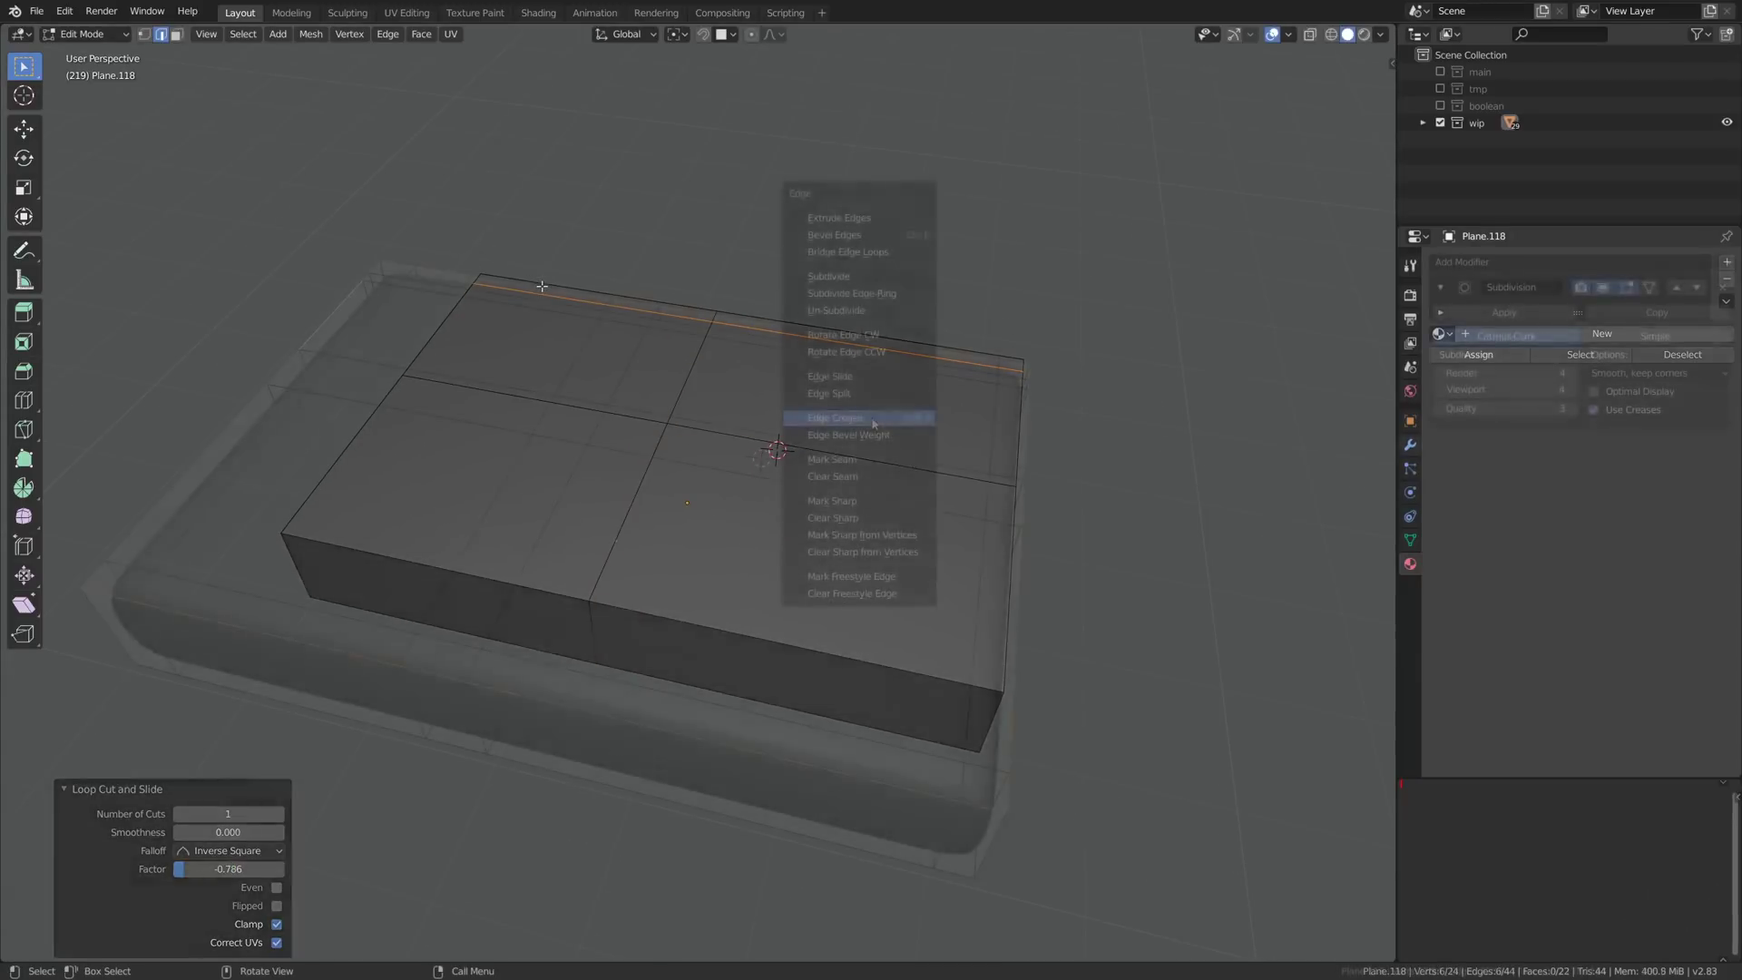
Step: Crease the box's outer edges and extrude a small top face about 0.12 m inward, resizing its floor to shape a round hole
left_click(875, 420)
left_click(664, 534)
key("e")
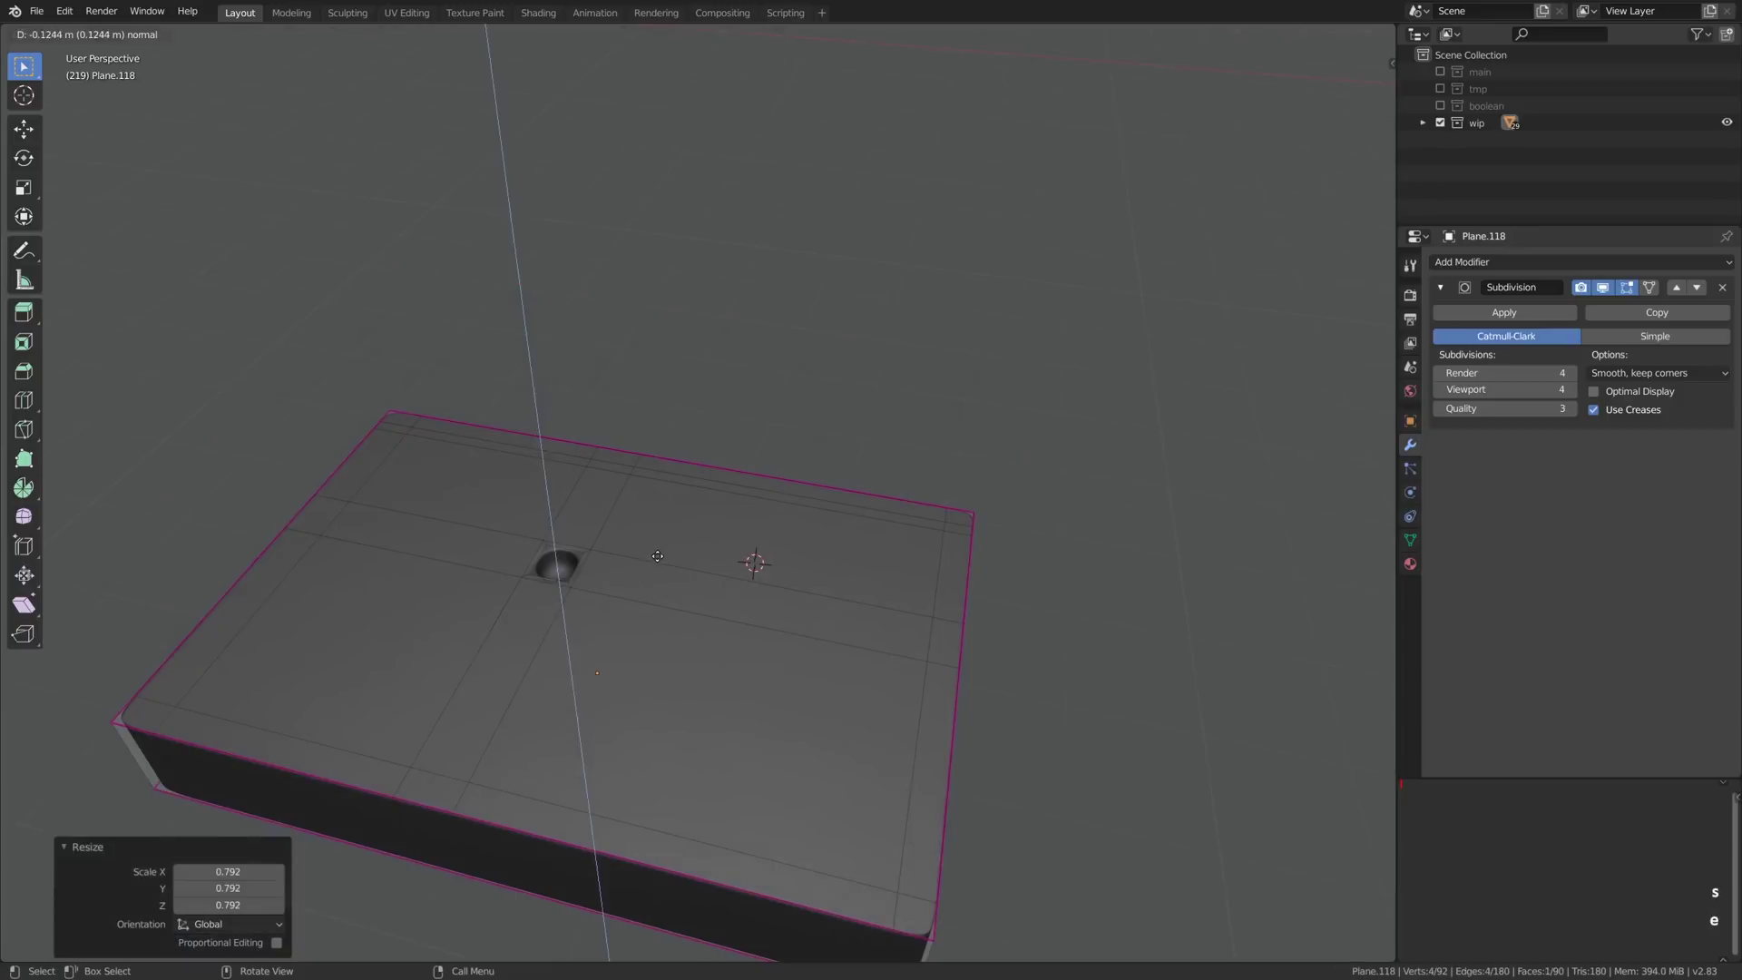
left_click(661, 550)
key("e")
right_click(662, 551)
key("s")
left_click(654, 553)
key("Tab")
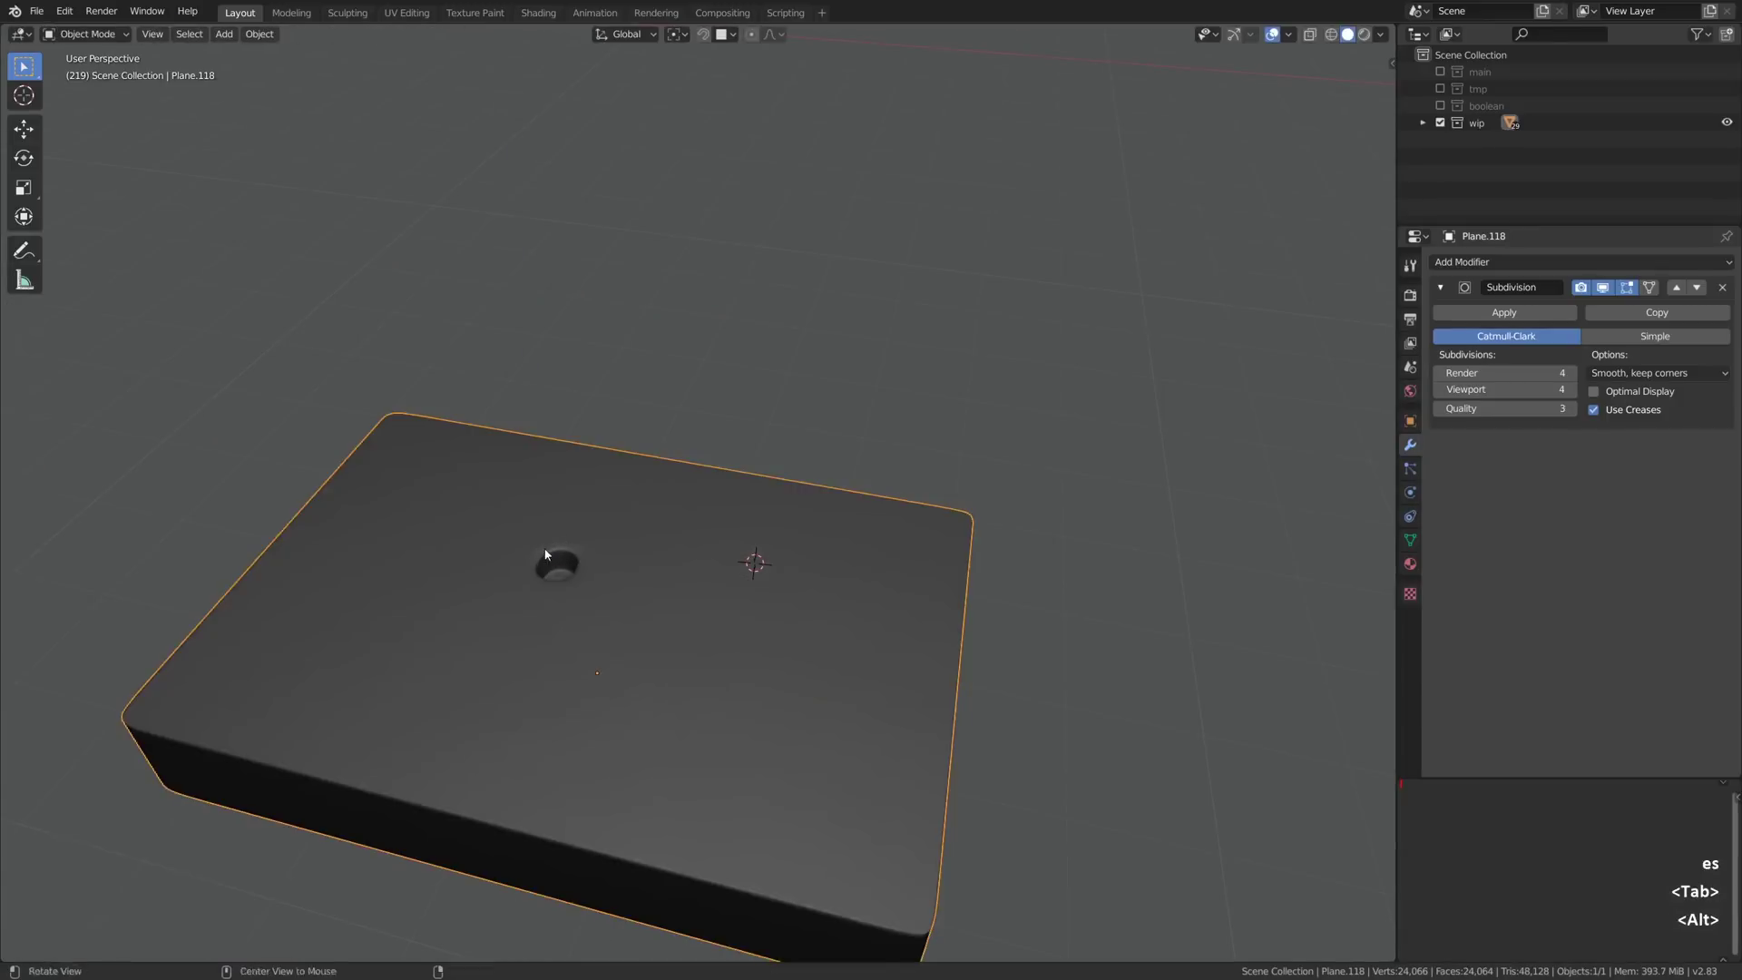
Step: Select the corner edges of the large rounded pocket beside the small hole, using edge selection and X-ray display
left_click_drag(547, 548, 529, 490, "alt")
scroll(558, 545, "up", 3)
key("Tab")
key("Tab")
scroll(544, 517, "down", 2)
left_click_drag(558, 554, 574, 511, "alt")
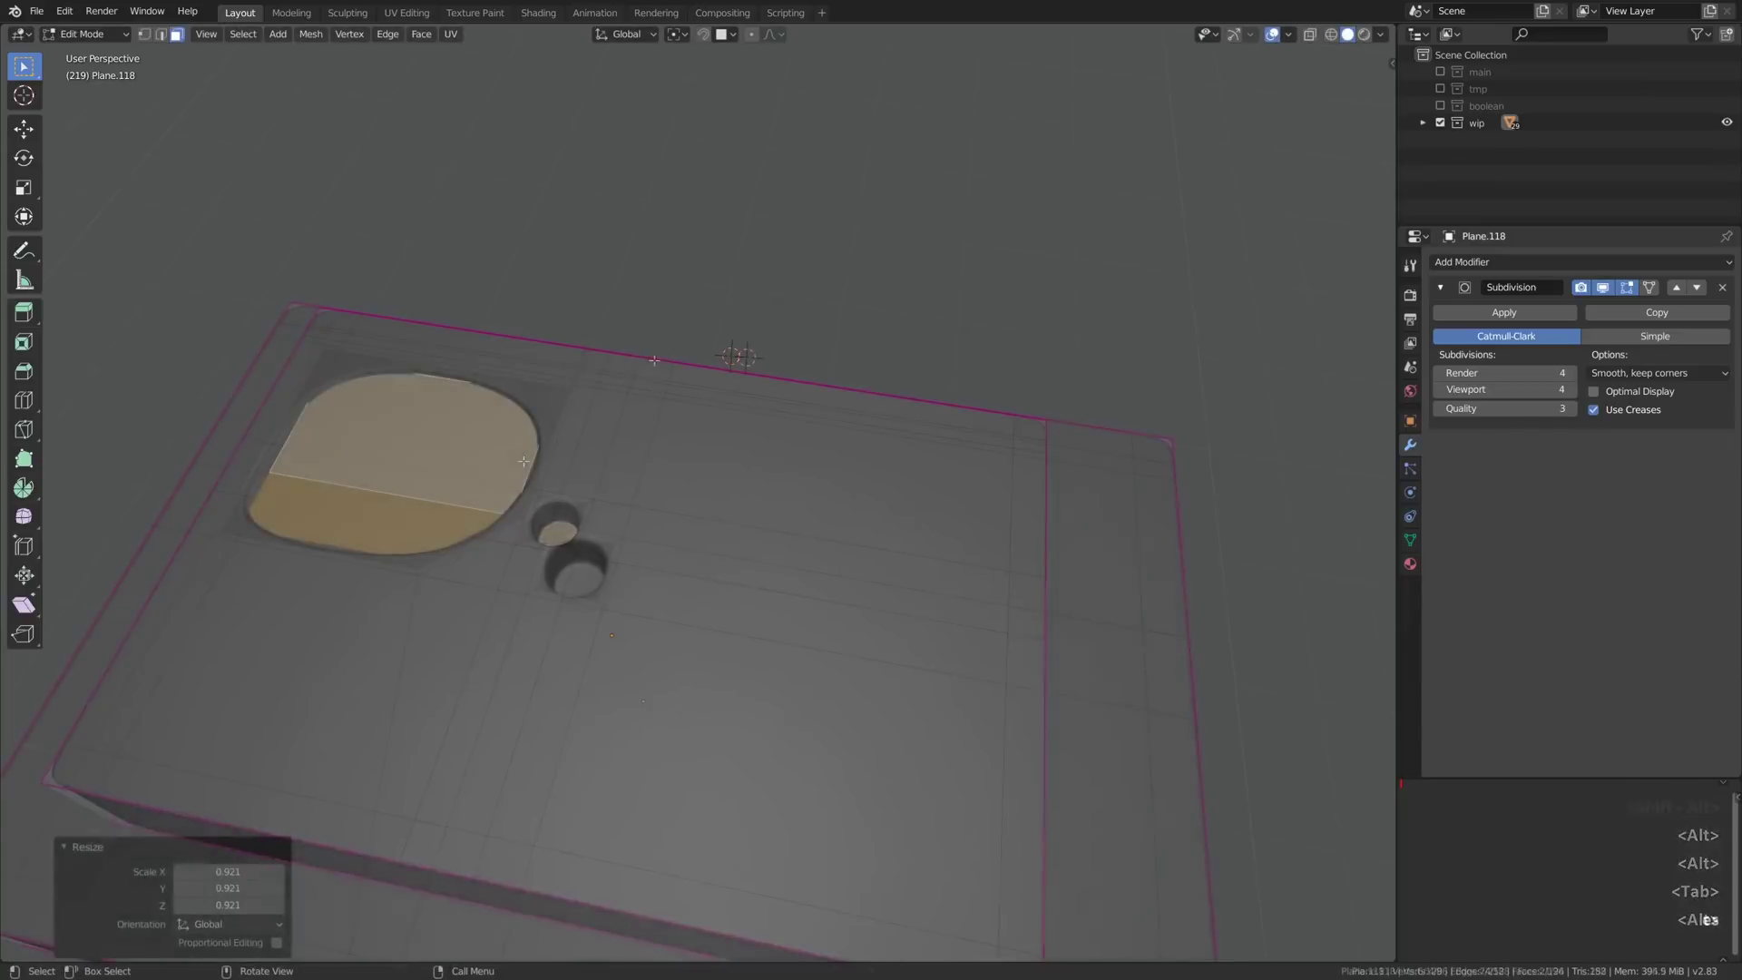
key("2")
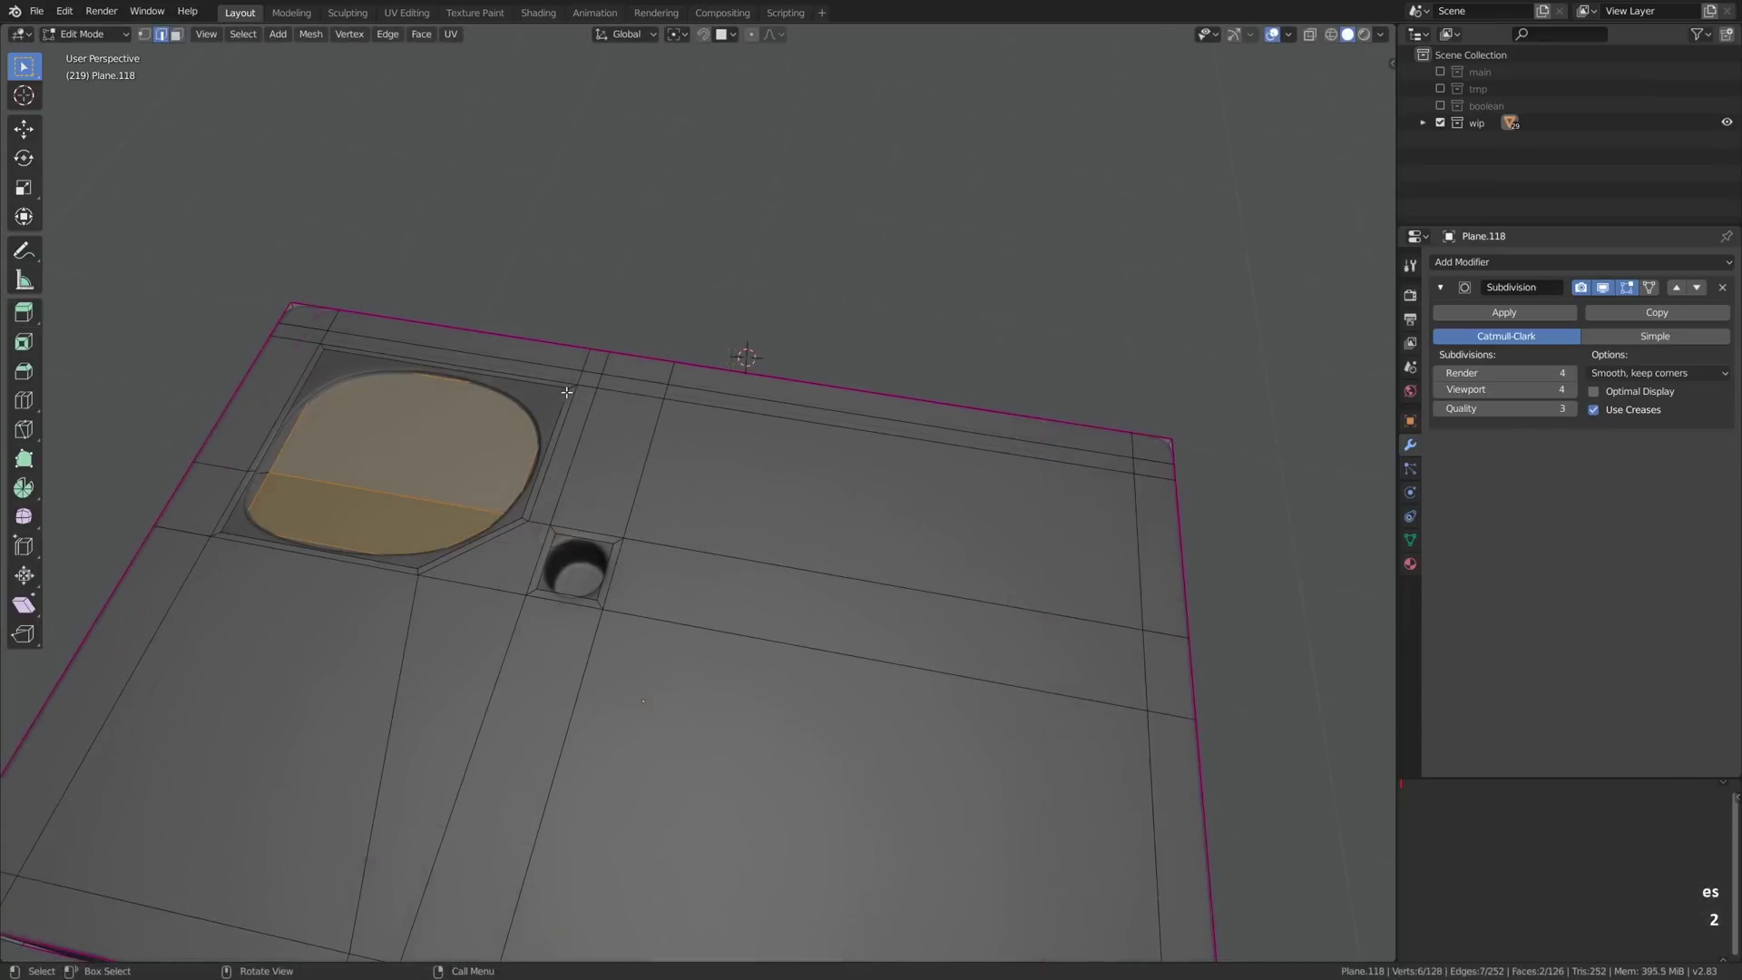
left_click_drag(568, 389, 488, 409, "alt")
key("alt+z")
left_click(559, 404)
left_click(577, 398)
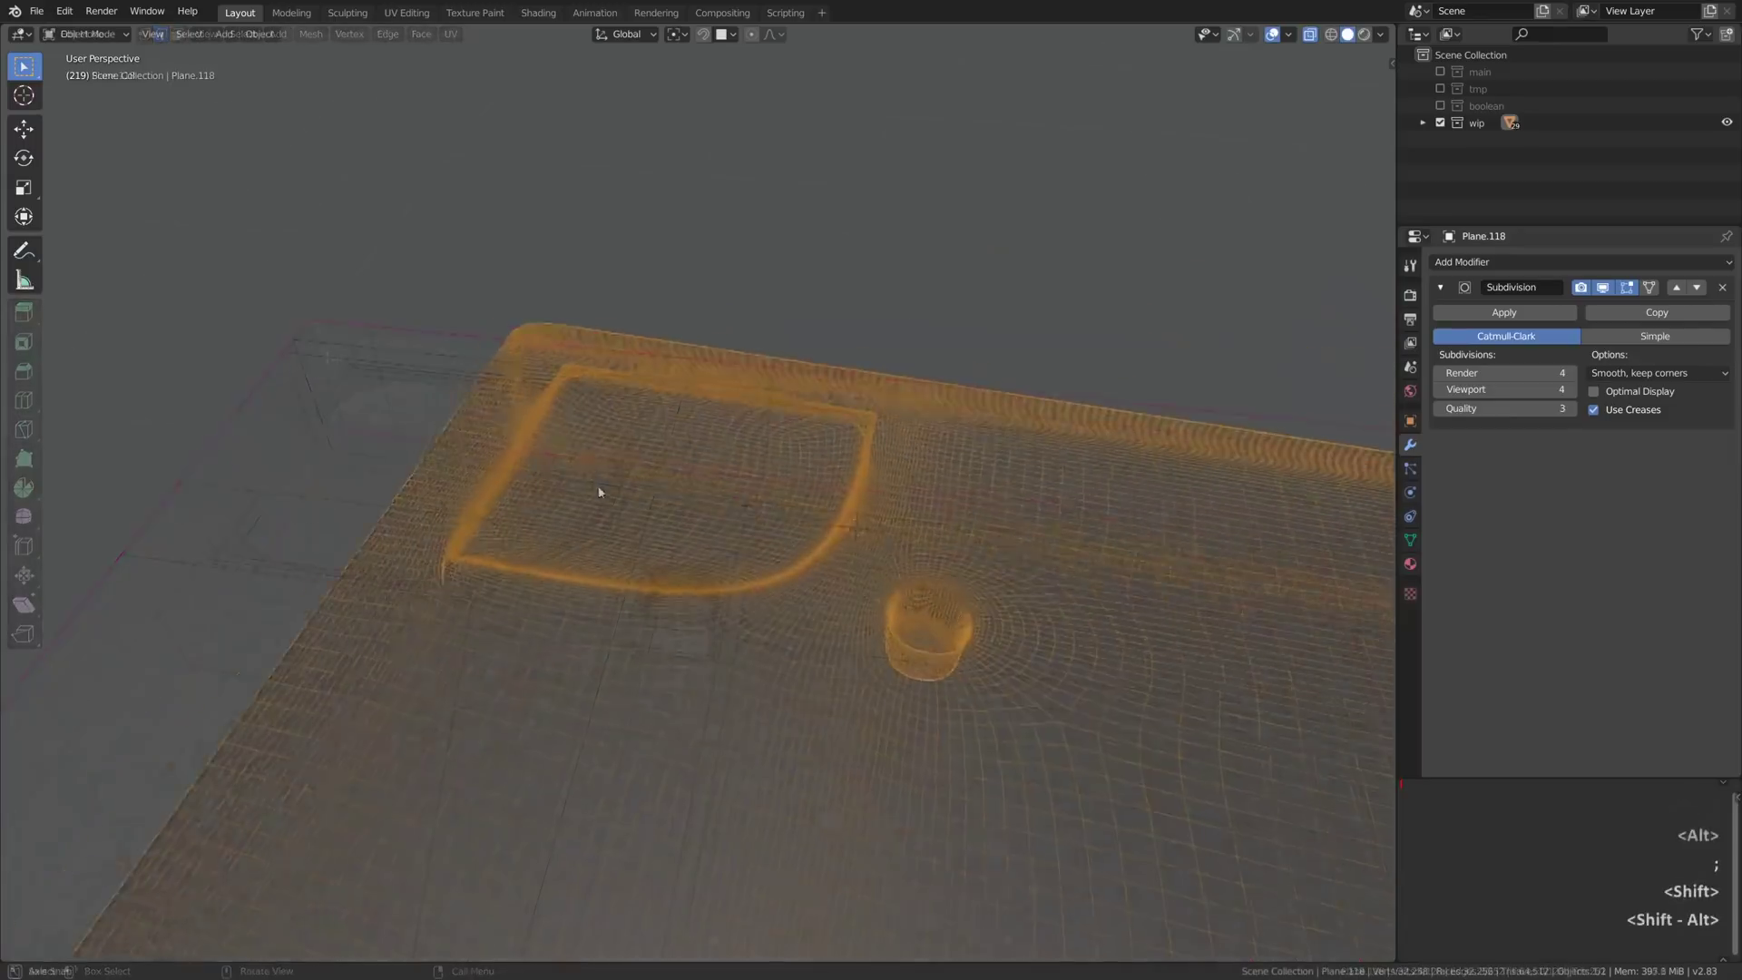
Step: Examine the subdivided mesh around the creased pocket and the small round hole, with and without X-ray display
key("Tab")
key("alt+z")
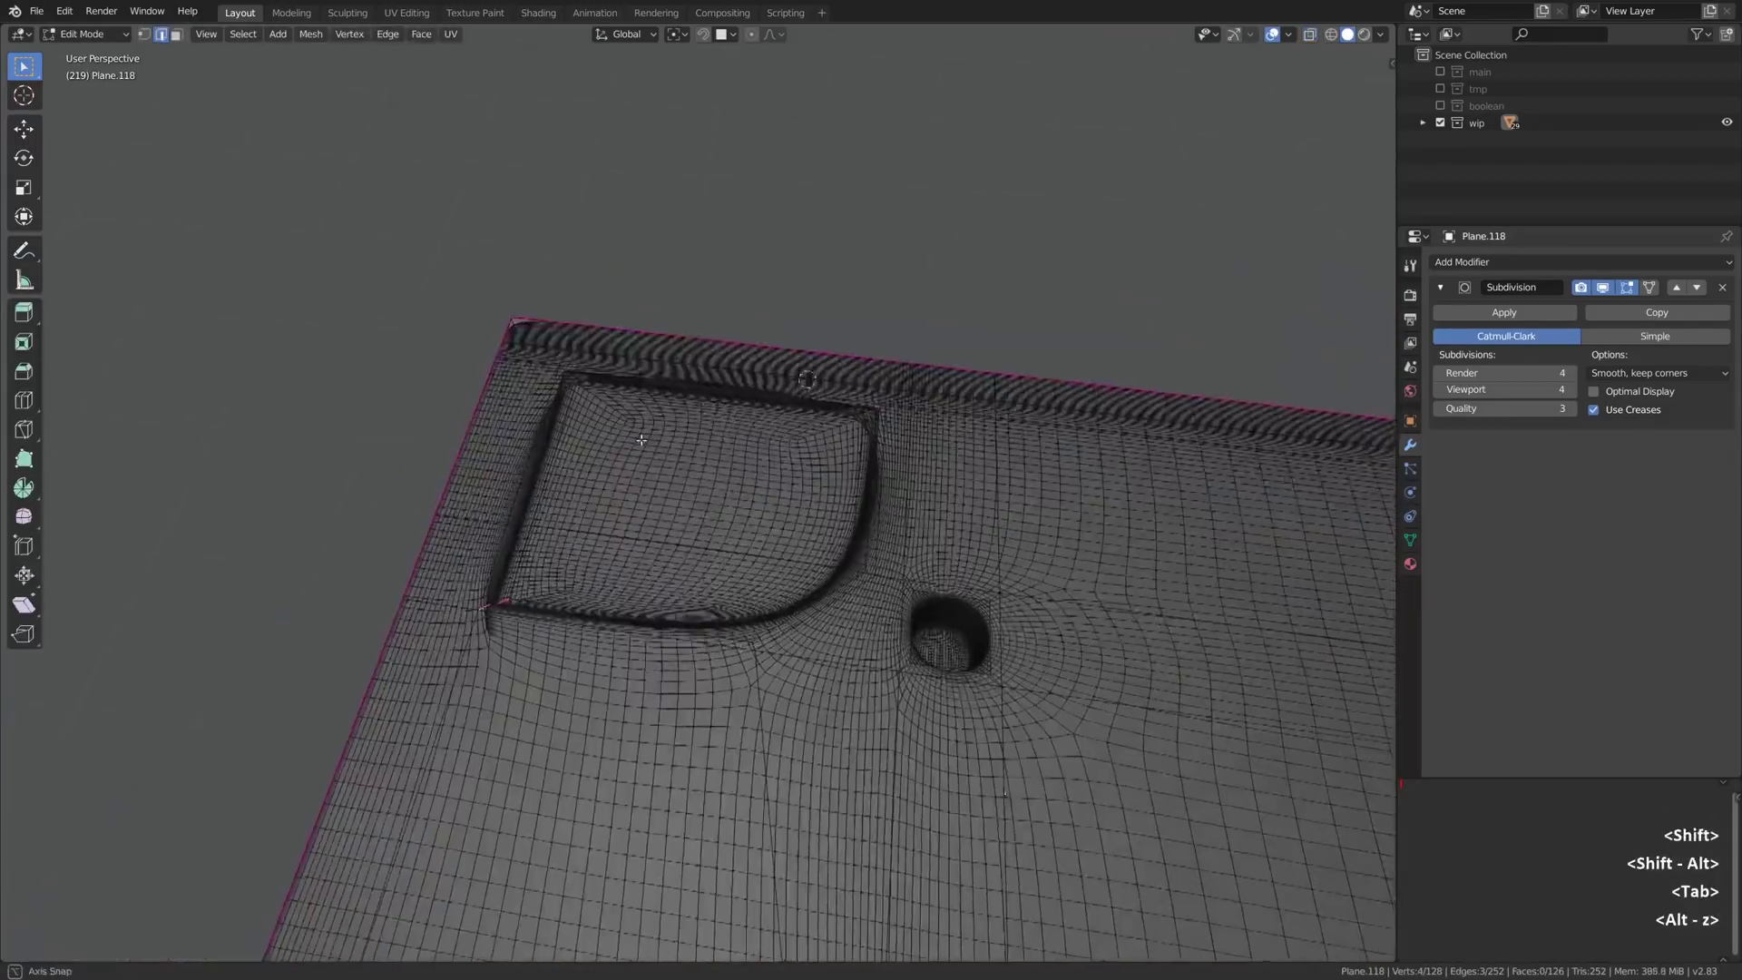
key("Tab")
key("Tab")
key("semicolon")
left_click_drag(614, 381, 551, 405, "alt+shift")
scroll(552, 404, "up", 1)
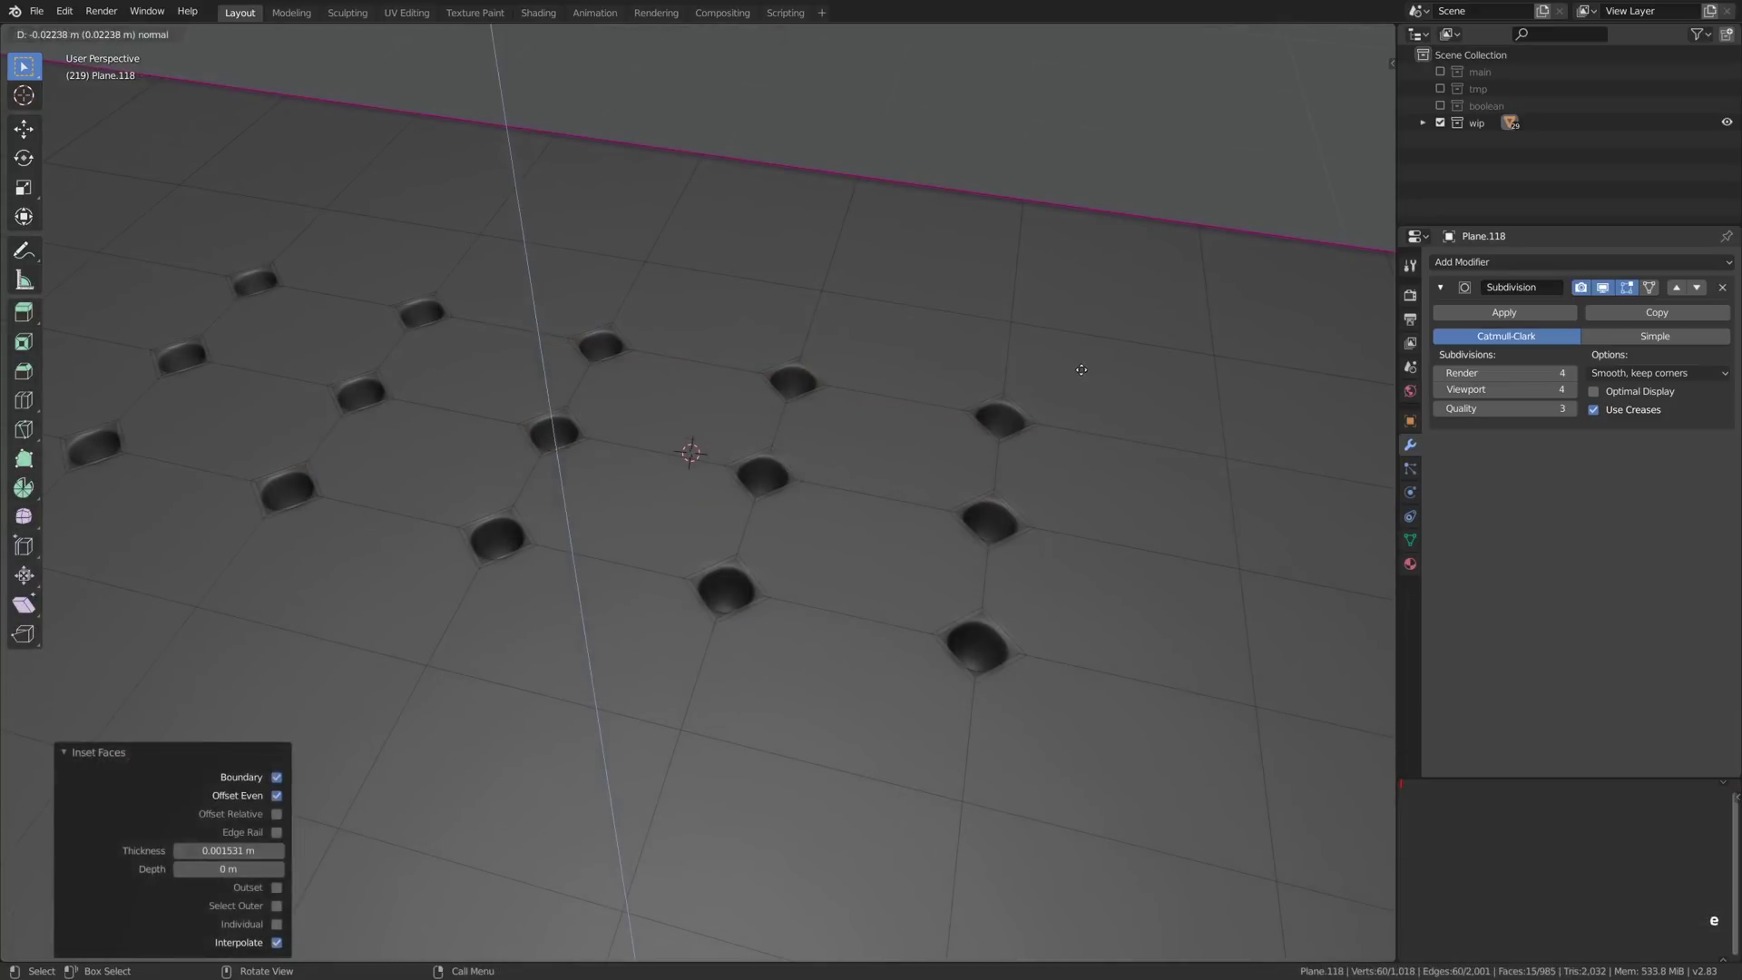
Step: Scale the floors of the extruded grid of small holes near the box's back-right corner and check the whole mesh
key("s")
left_click(1038, 381)
key("Tab")
scroll(1039, 385, "down", 5)
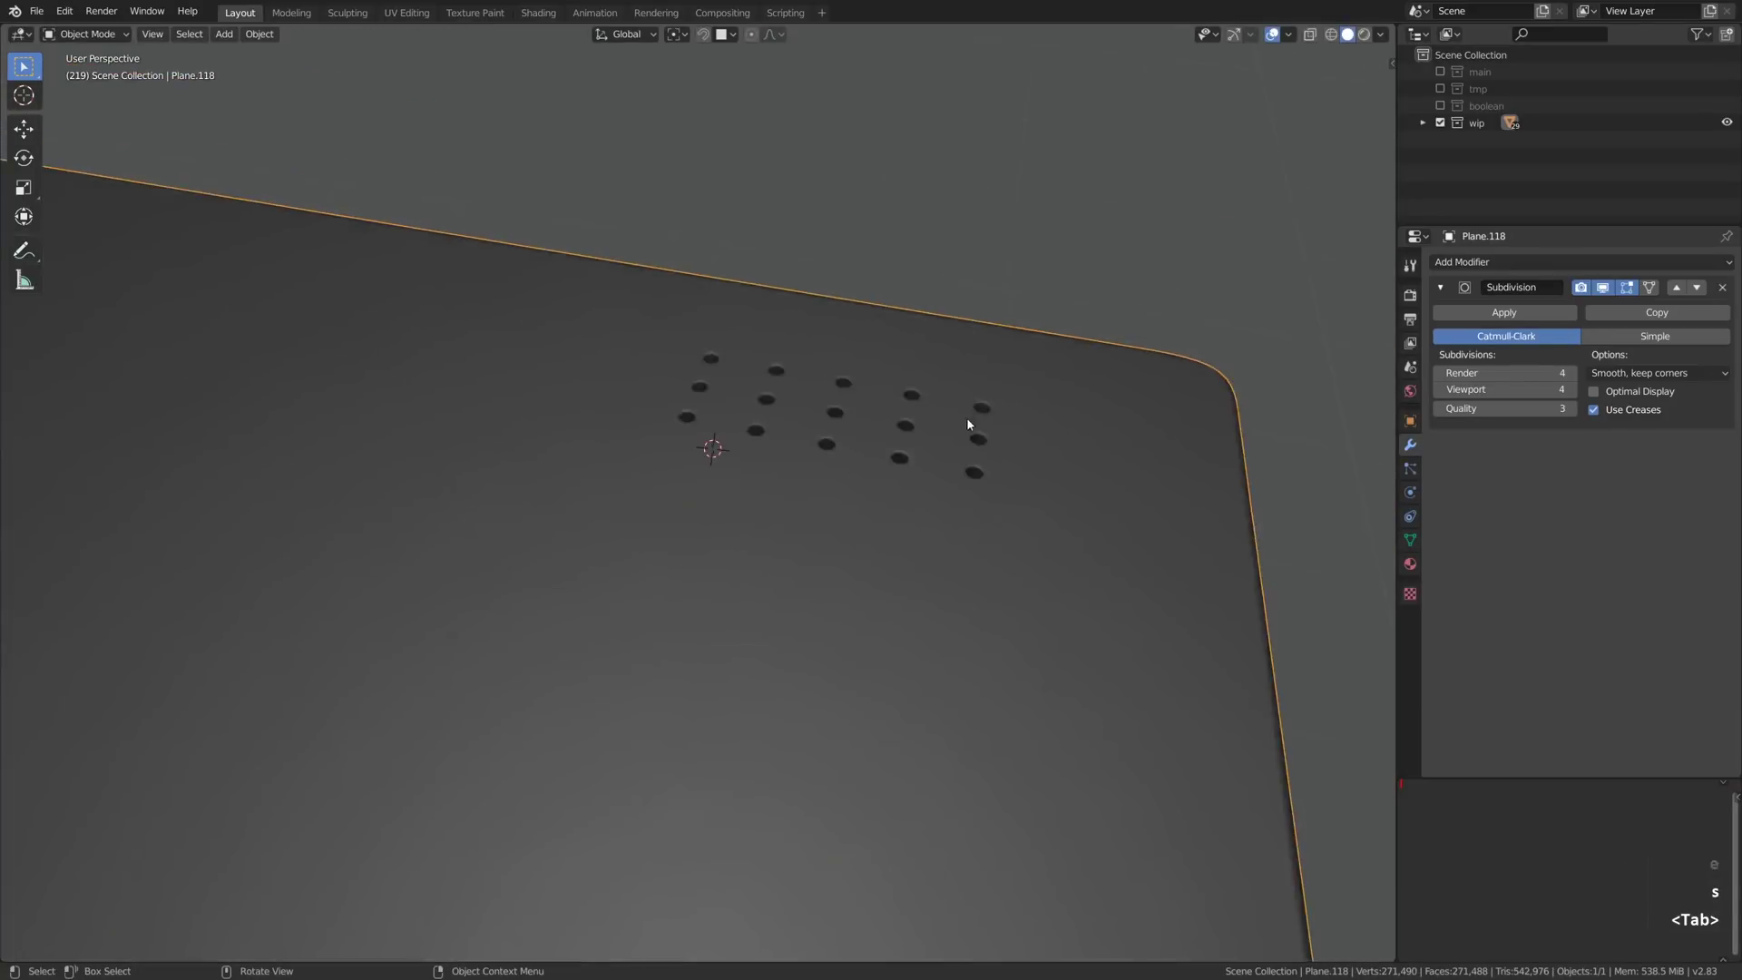
scroll(868, 447, "down", 3)
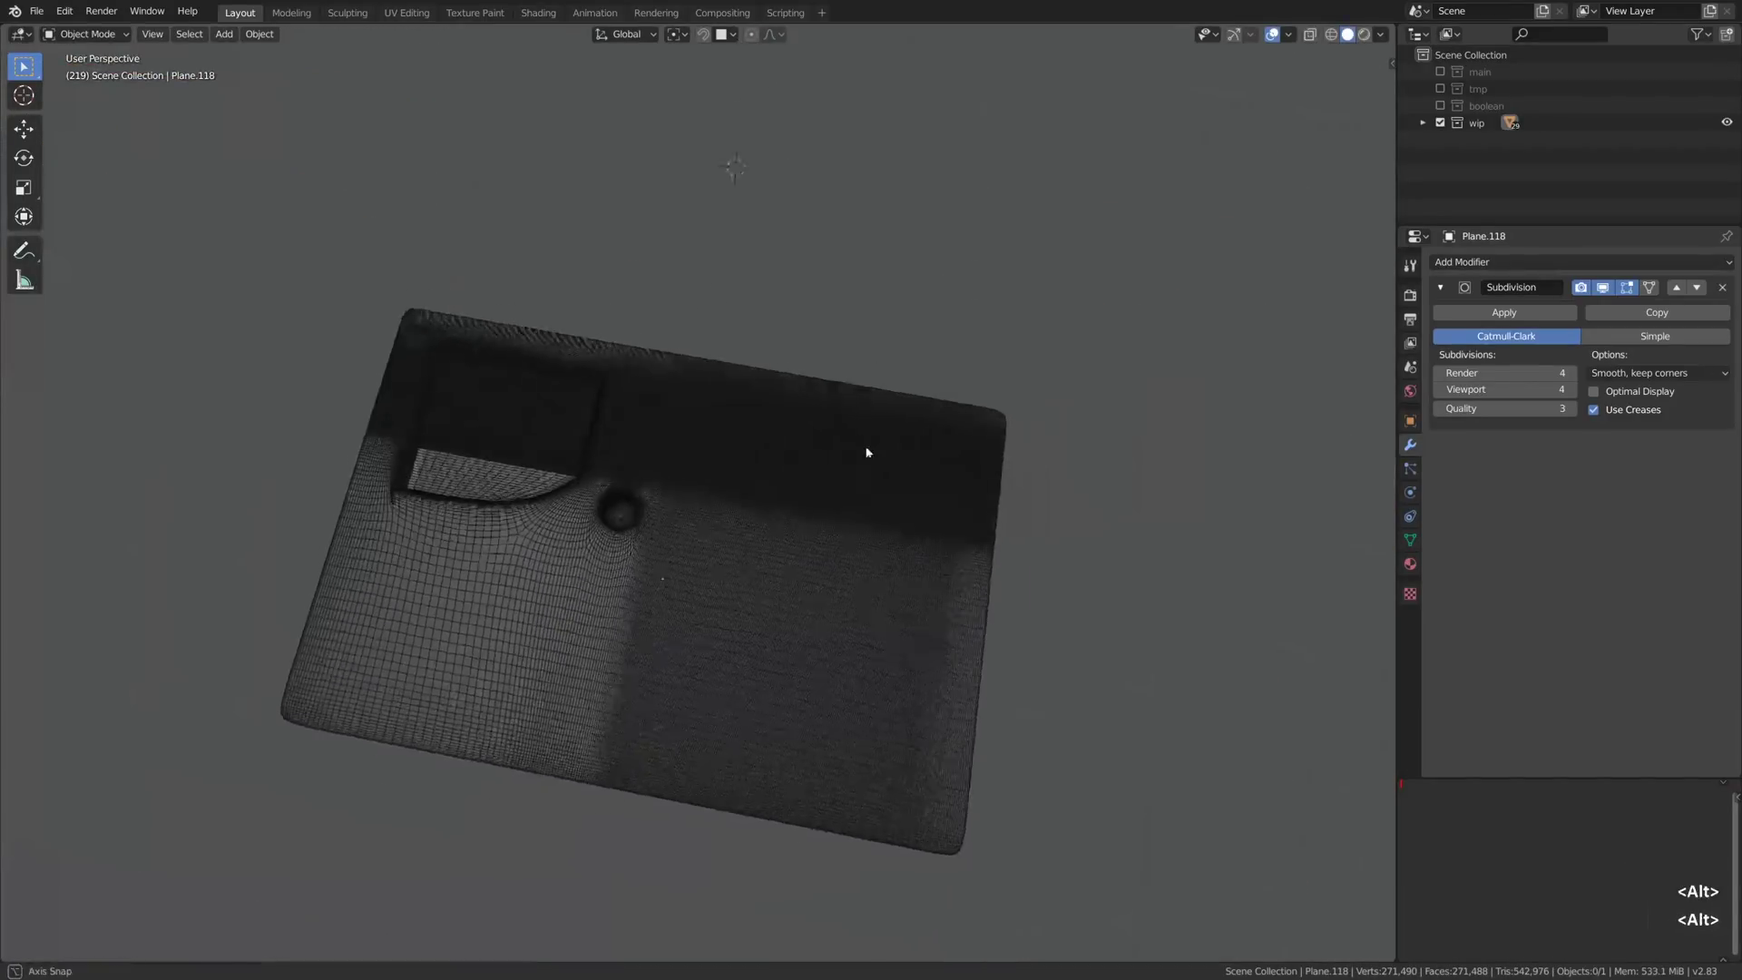
left_click_drag(867, 447, 866, 393, "alt")
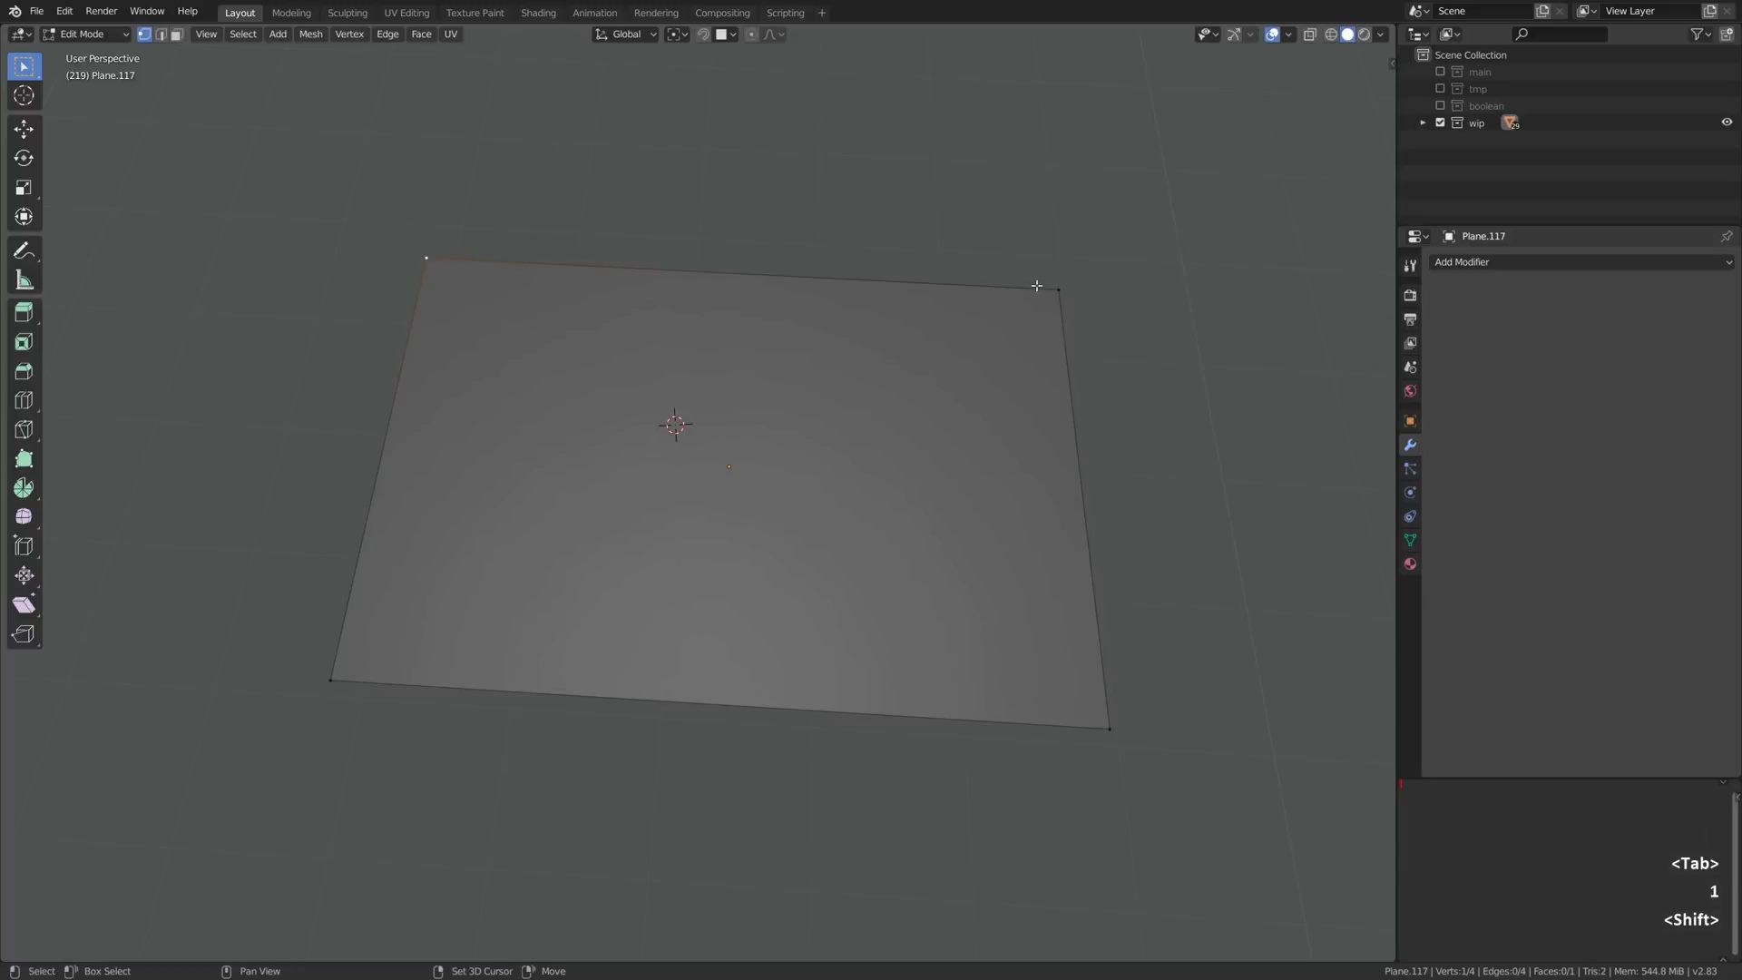
Step: Round all four corners of the flat plane with a 12-segment vertex bevel
left_click(1044, 285, "shift")
left_click(315, 668, "shift")
key("ctrl+shift+b")
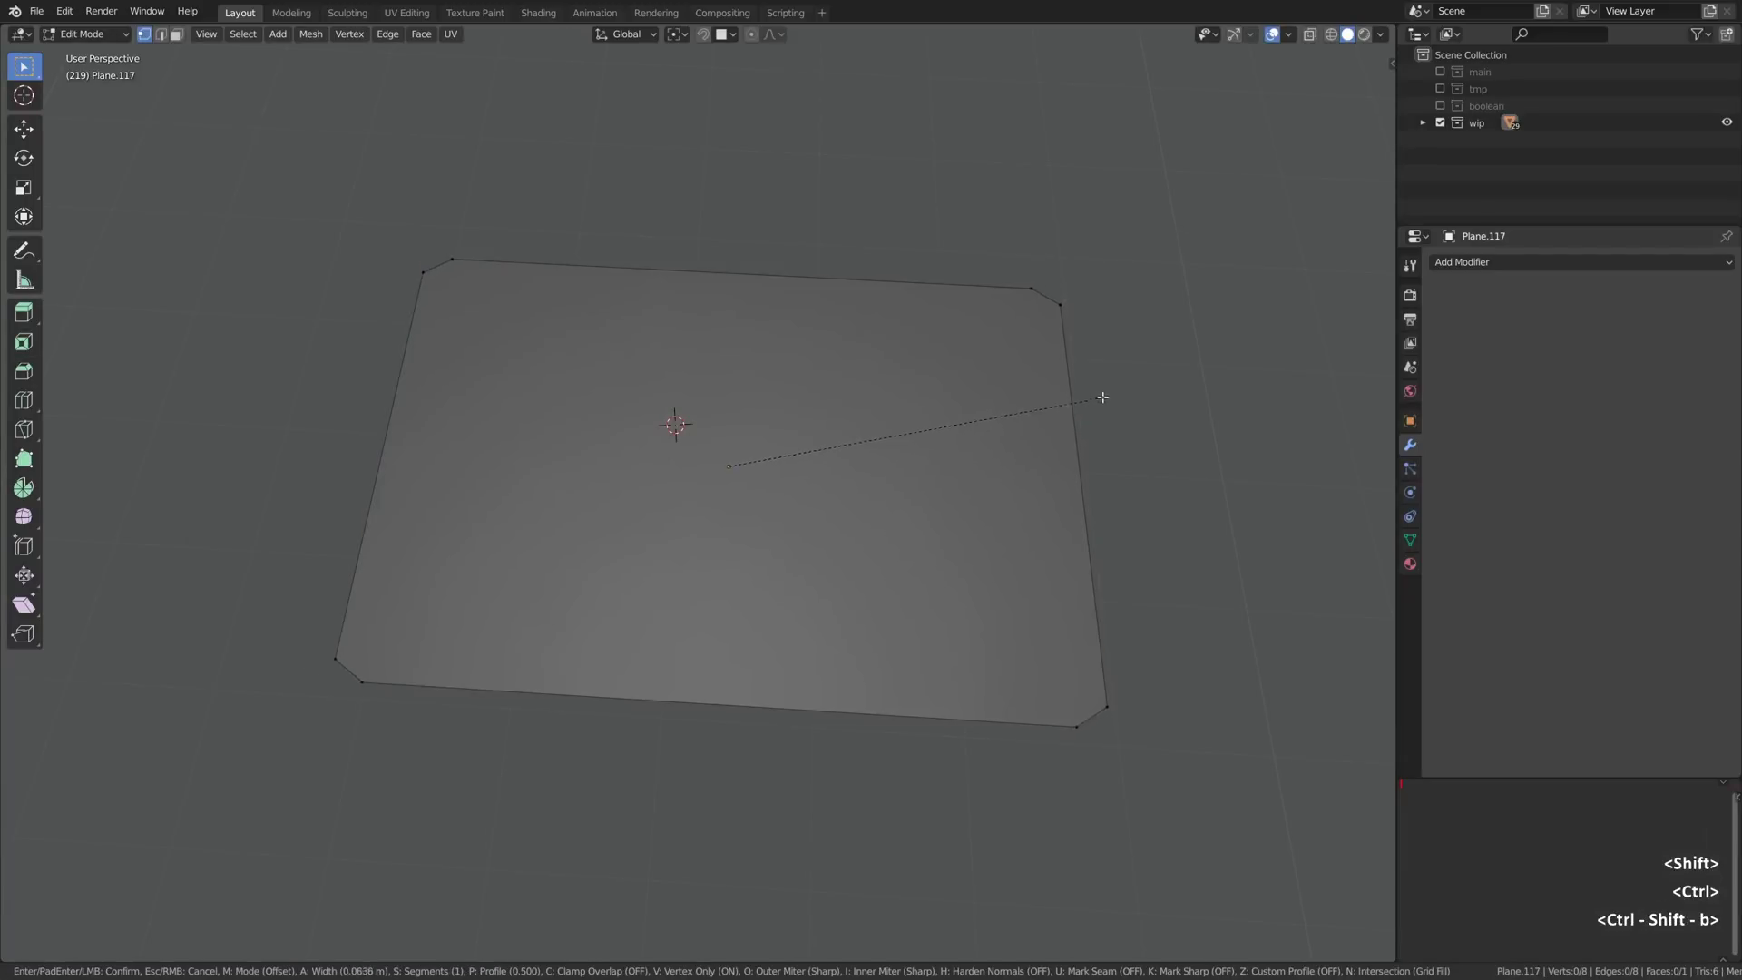
scroll(1103, 396, "up", 11)
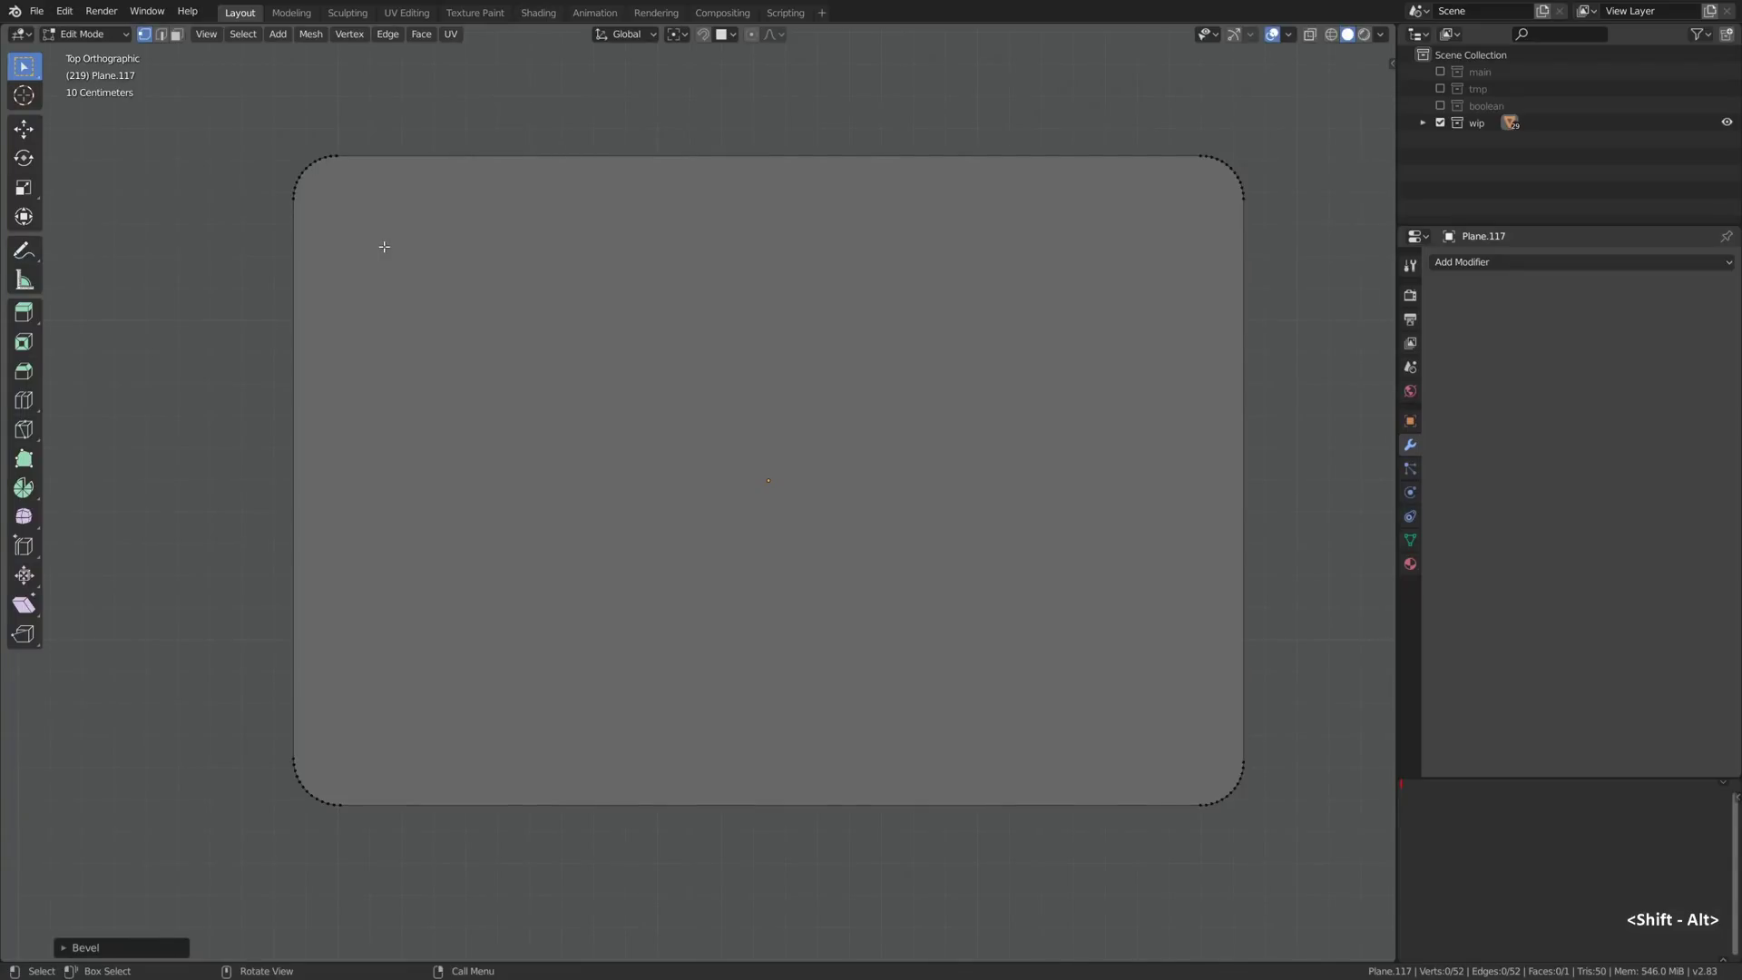
Step: Add a smaller plane inside the rounded panel's upper-left corner and widen it into a rectangle by moving its side edge along X
key("Tab")
key("shift+a")
mouse_move(509, 160)
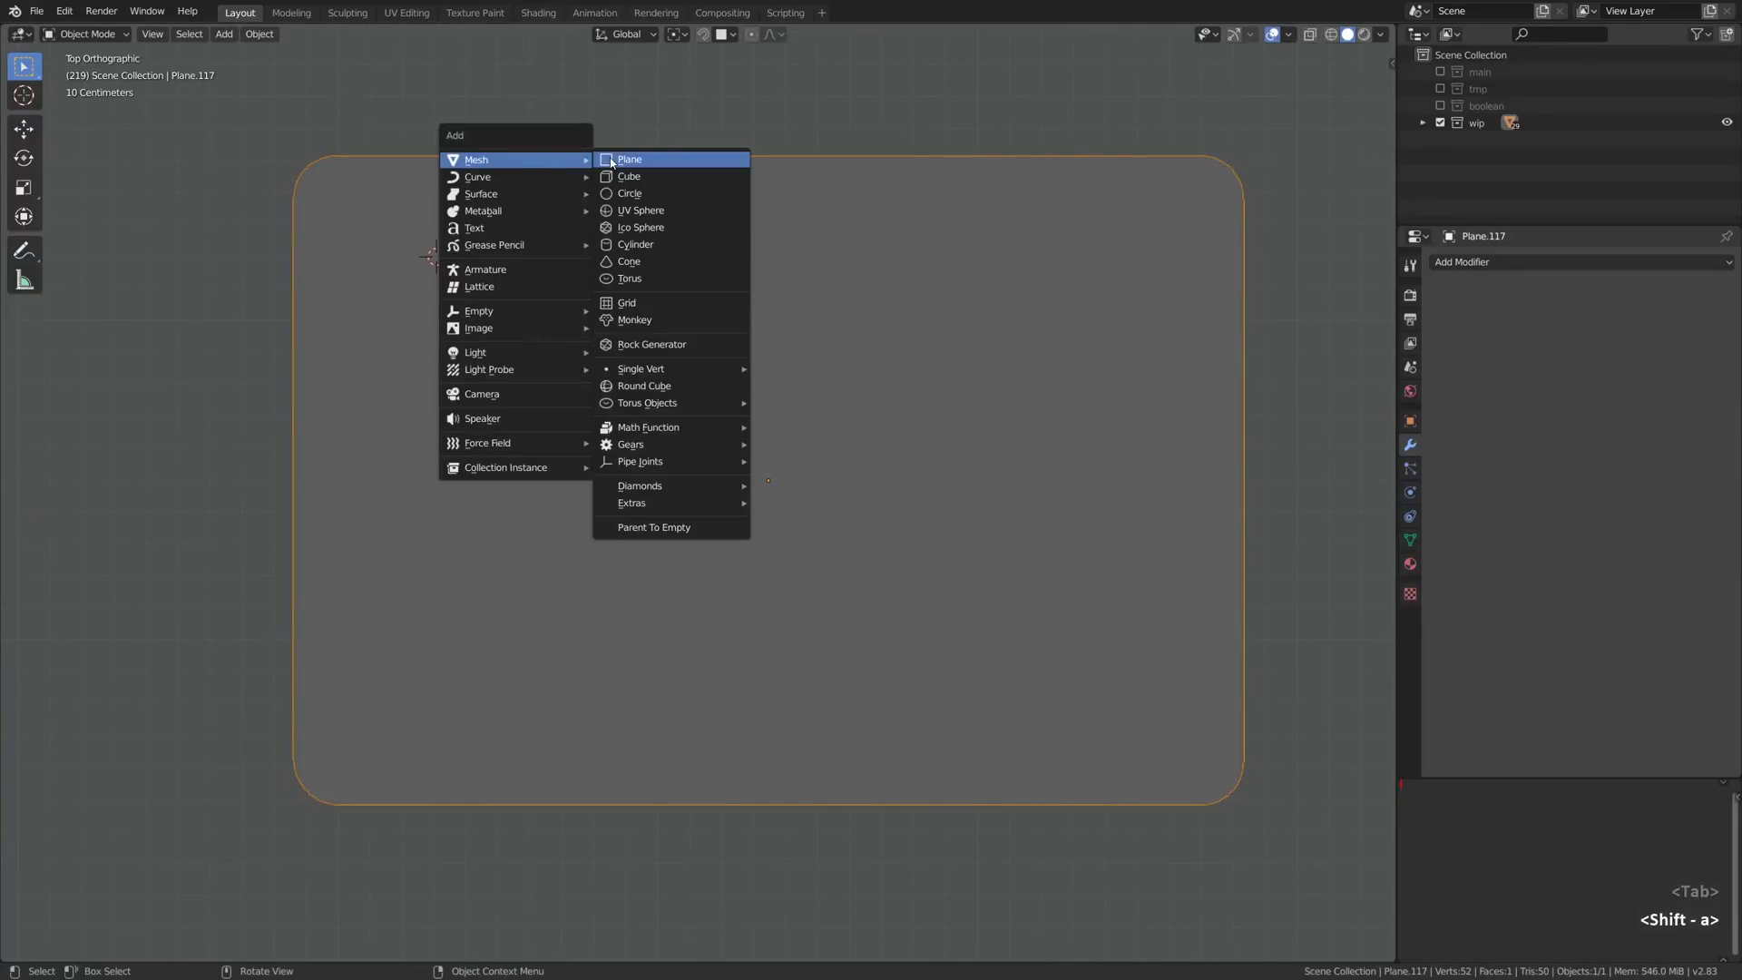
left_click(611, 161)
key("s")
left_click(549, 222)
key("g")
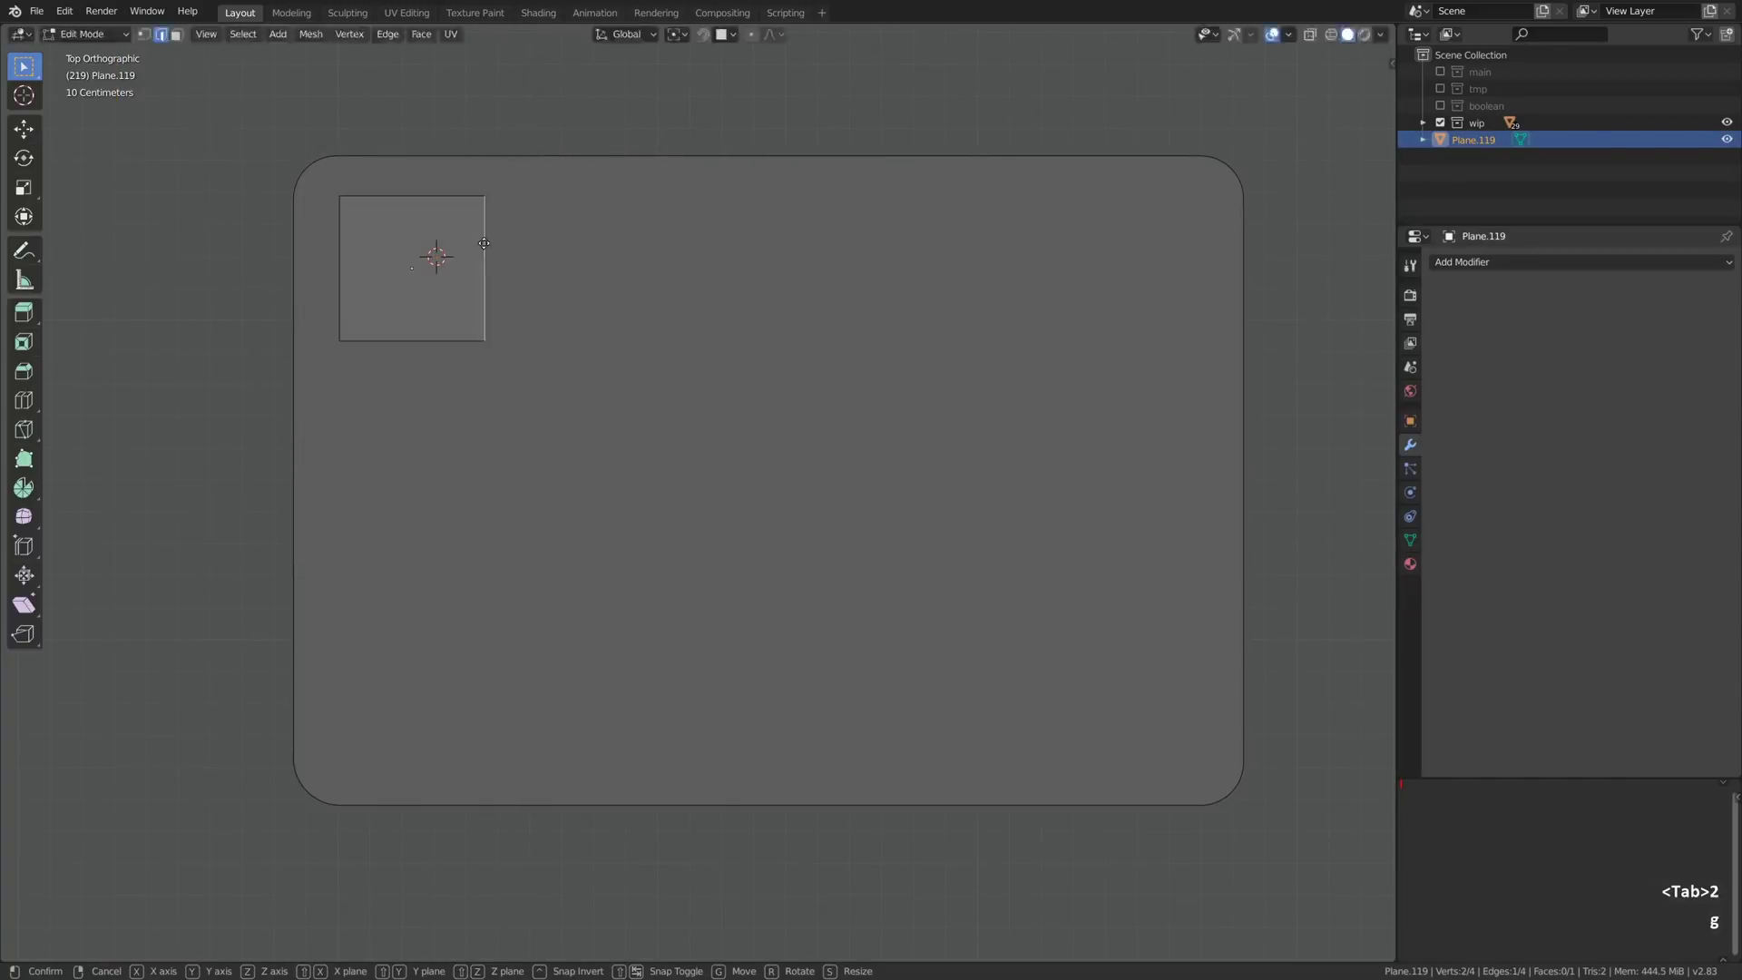
key("x")
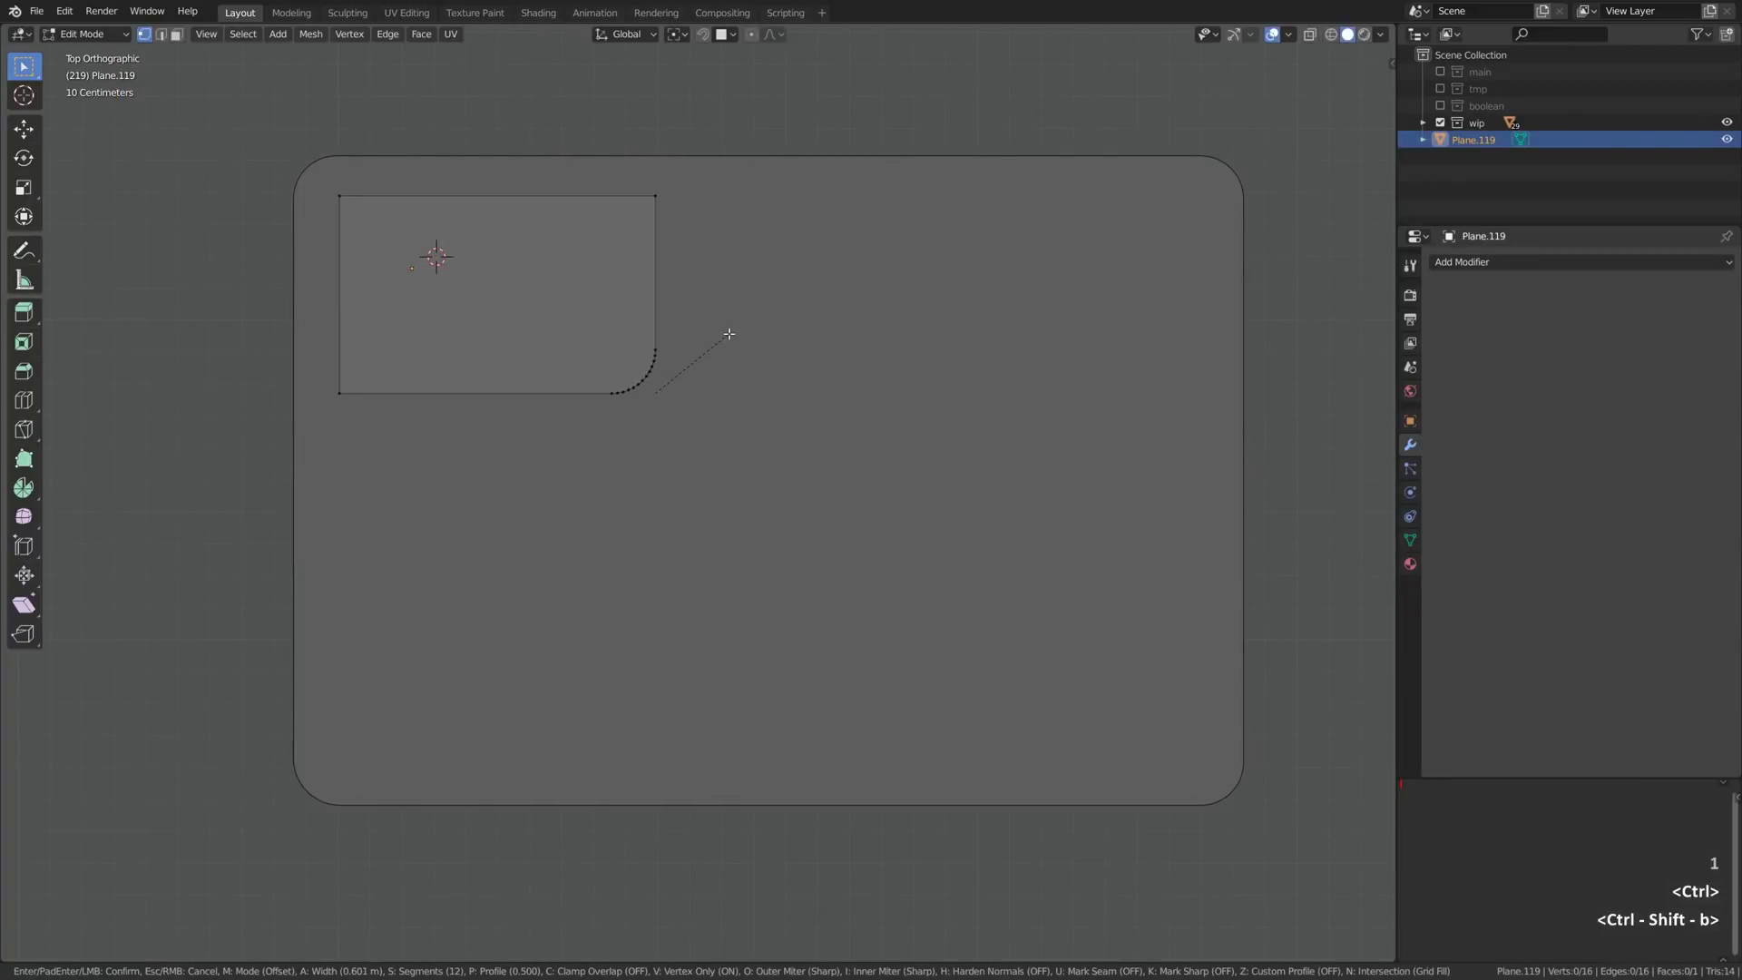
Step: Chamfer the rectangle's lower-right corner with a one-segment vertex bevel and slightly round all of its corners
scroll(737, 320, "down", 11)
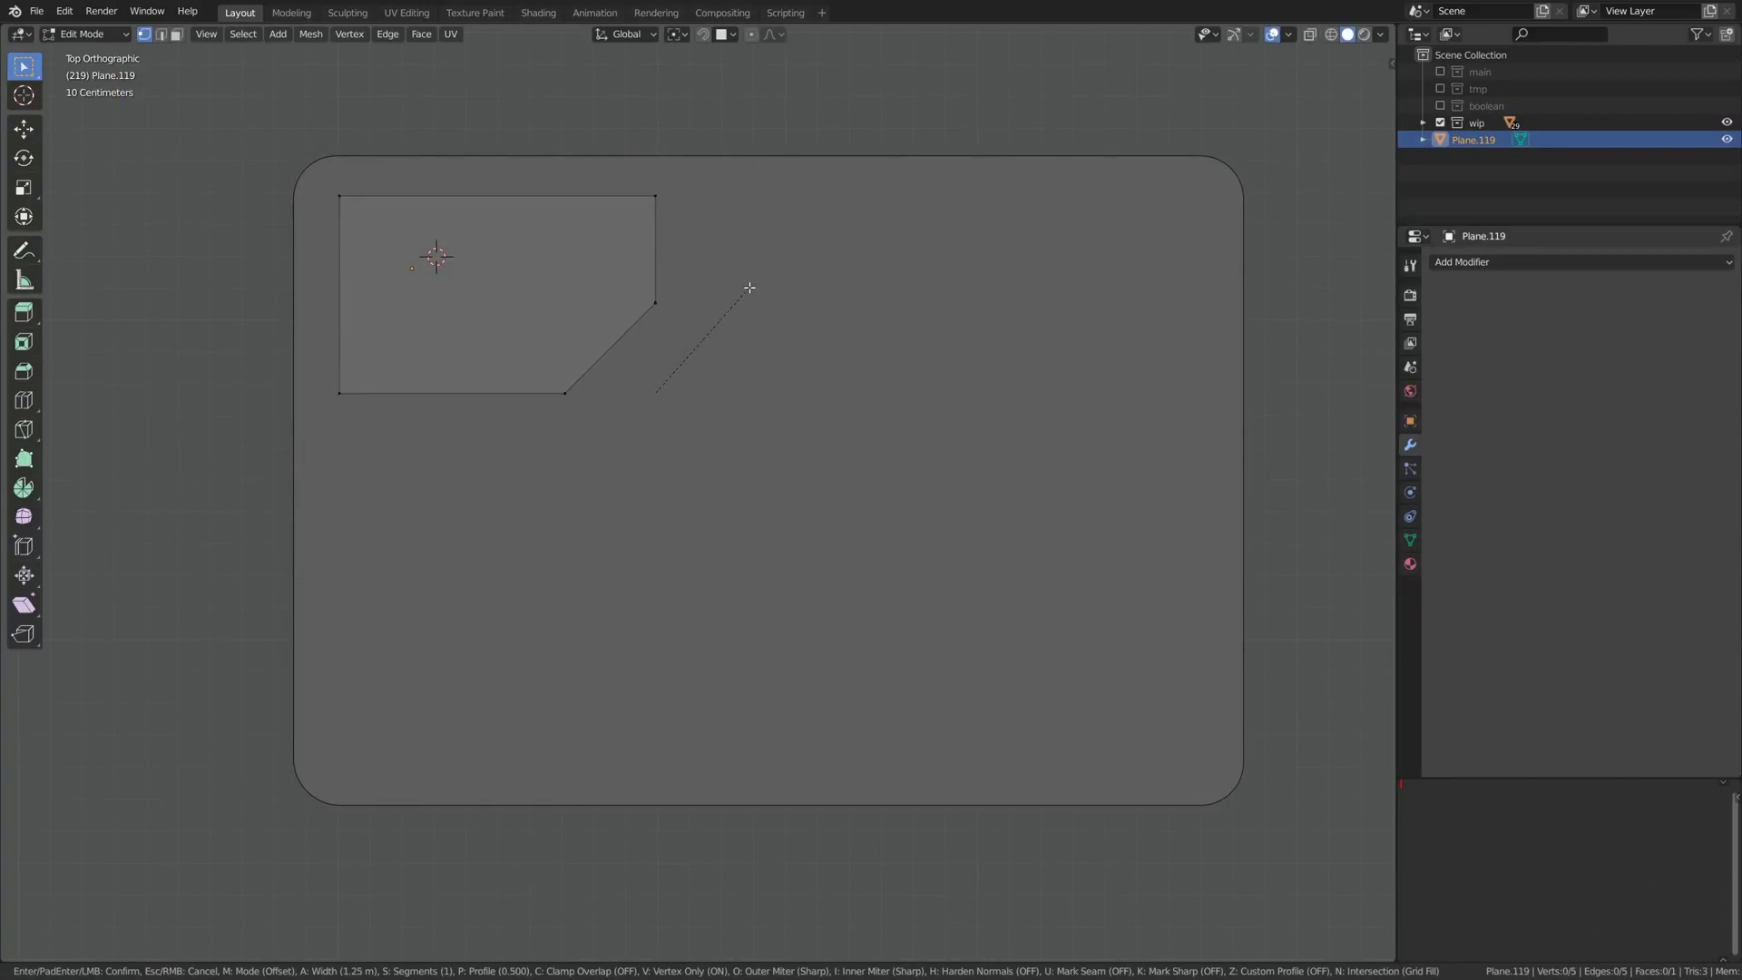
left_click(748, 278)
key("a")
key("ctrl+shift+b")
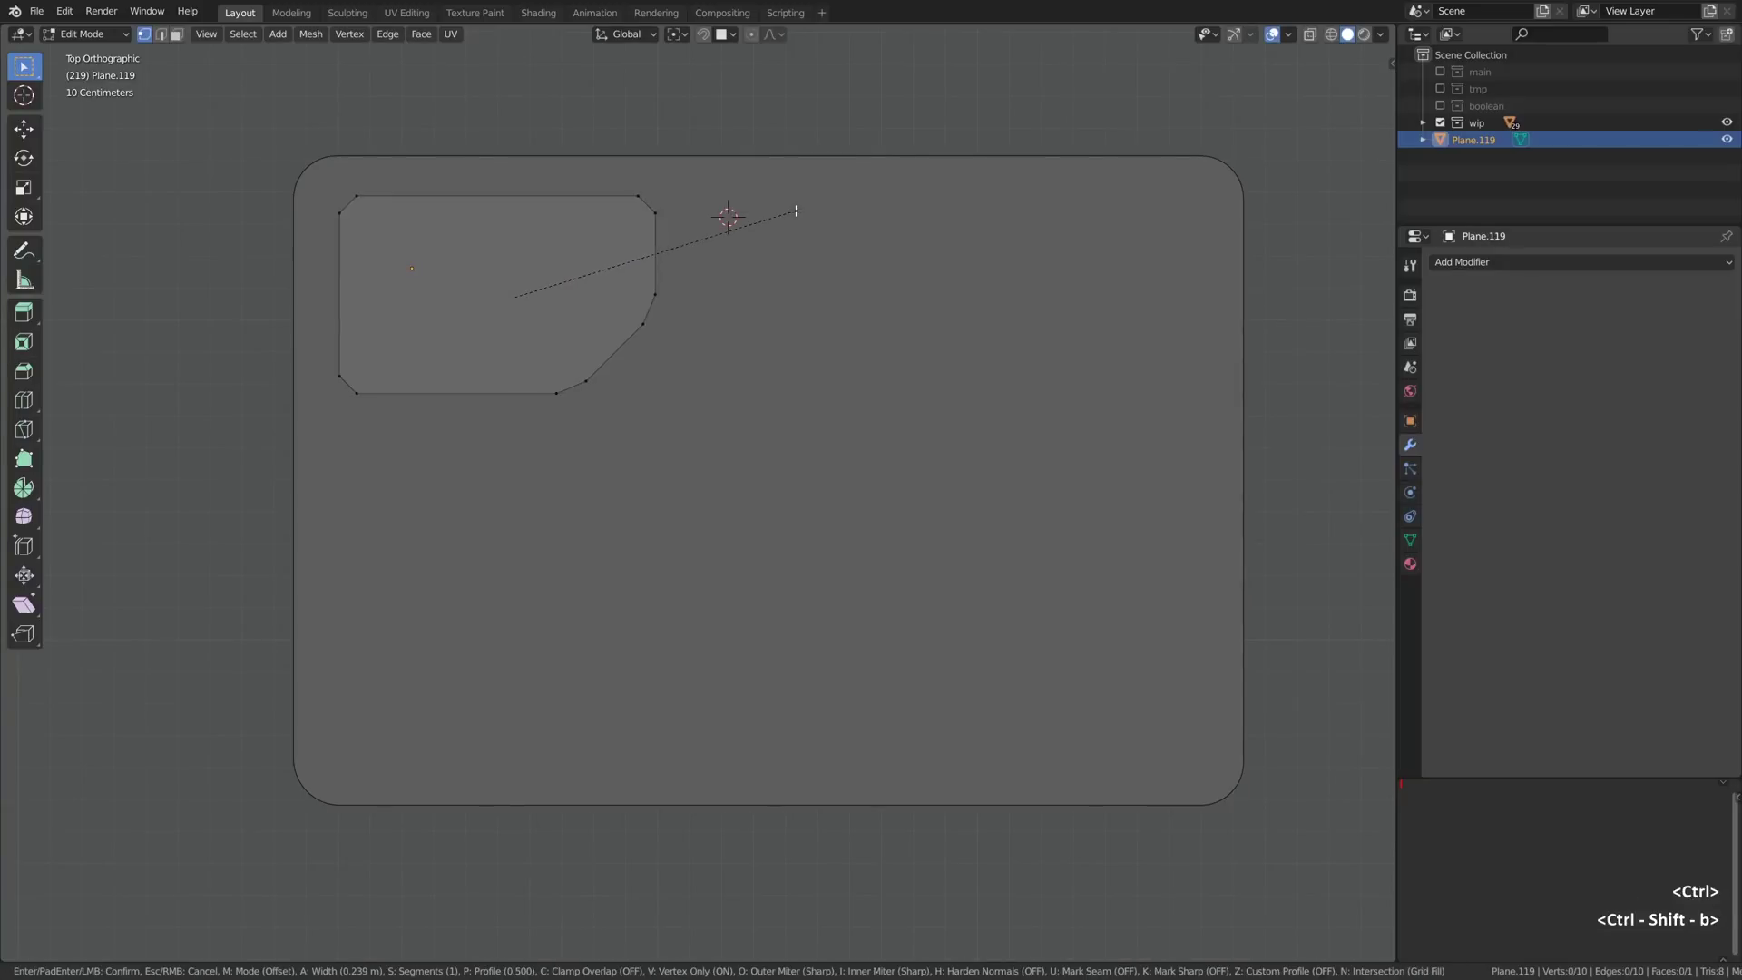
left_click(786, 206)
key("Tab")
Step: Add a 64-vertex mesh circle to the right of the chamfered outline and scale it down to a small size
key("shift+a")
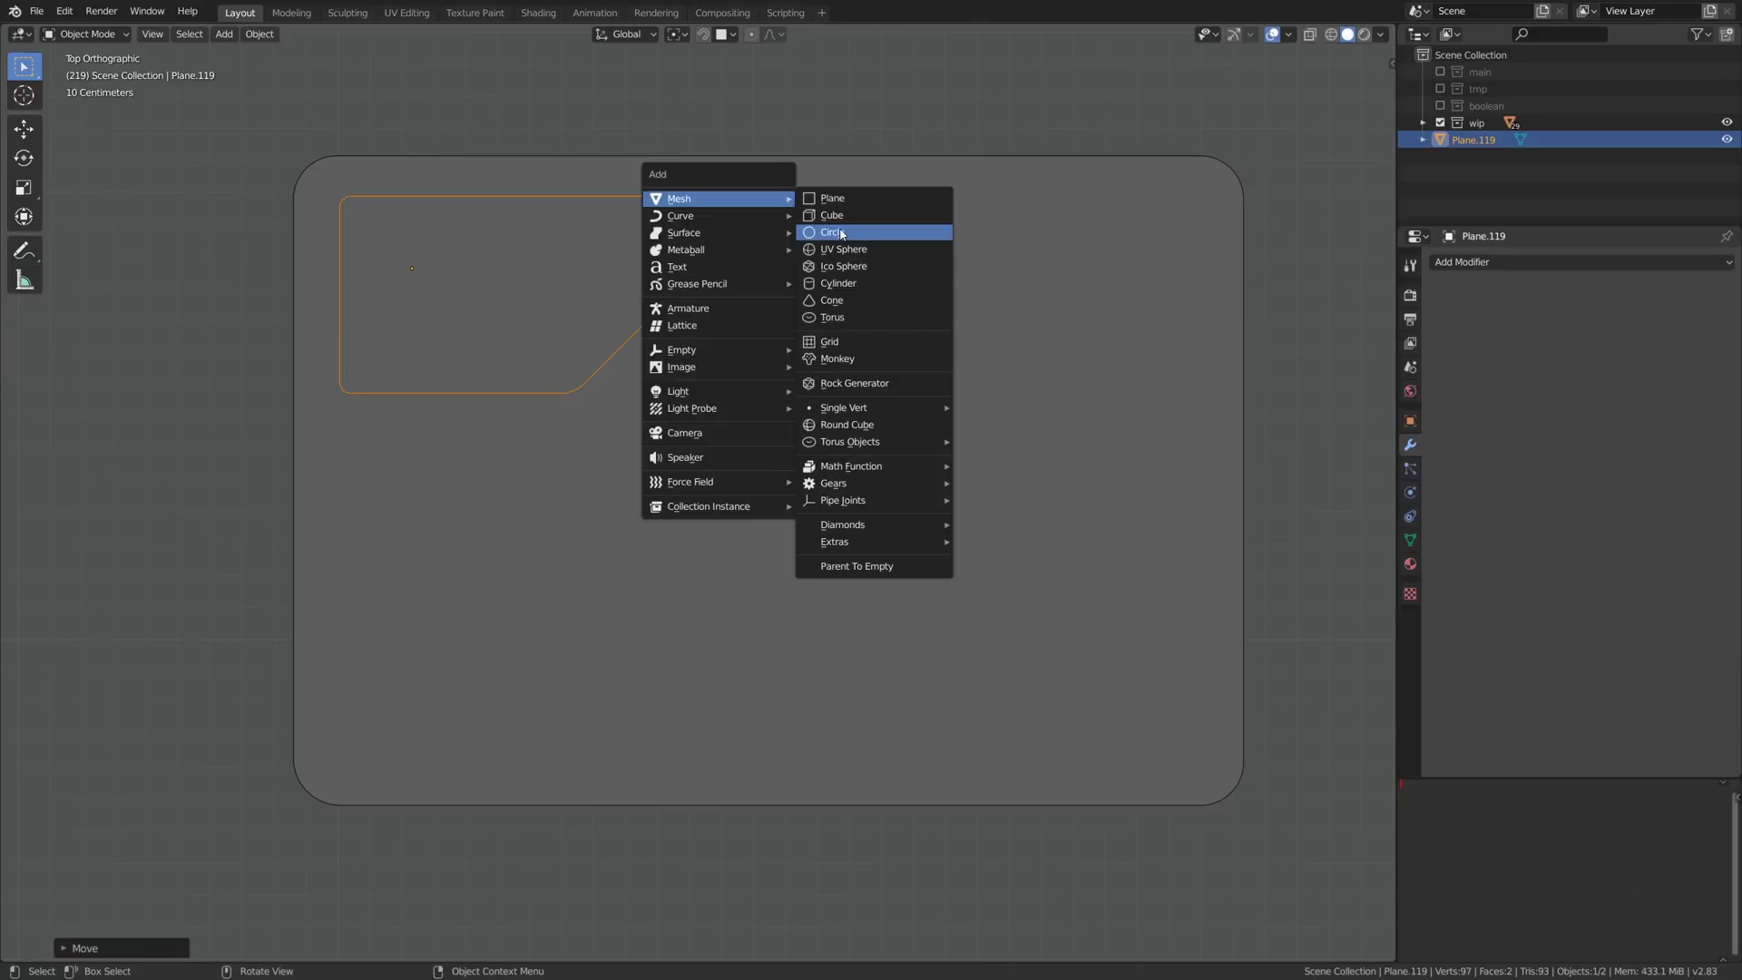
left_click(841, 233)
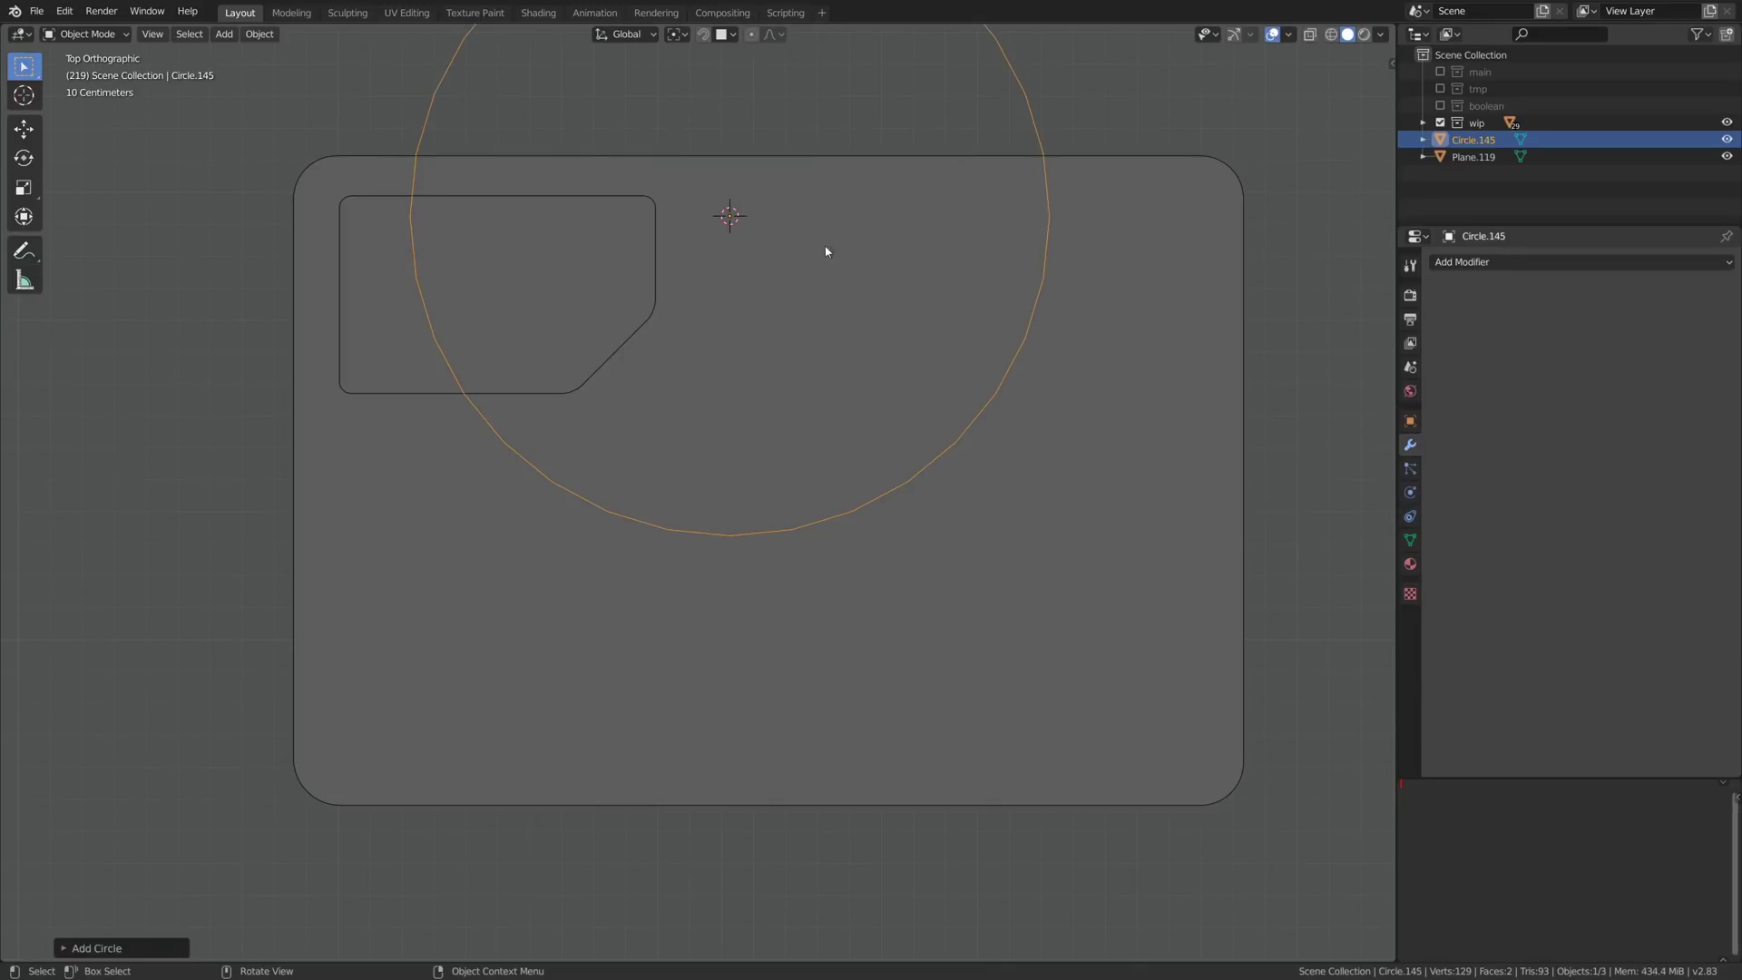
left_click(120, 945)
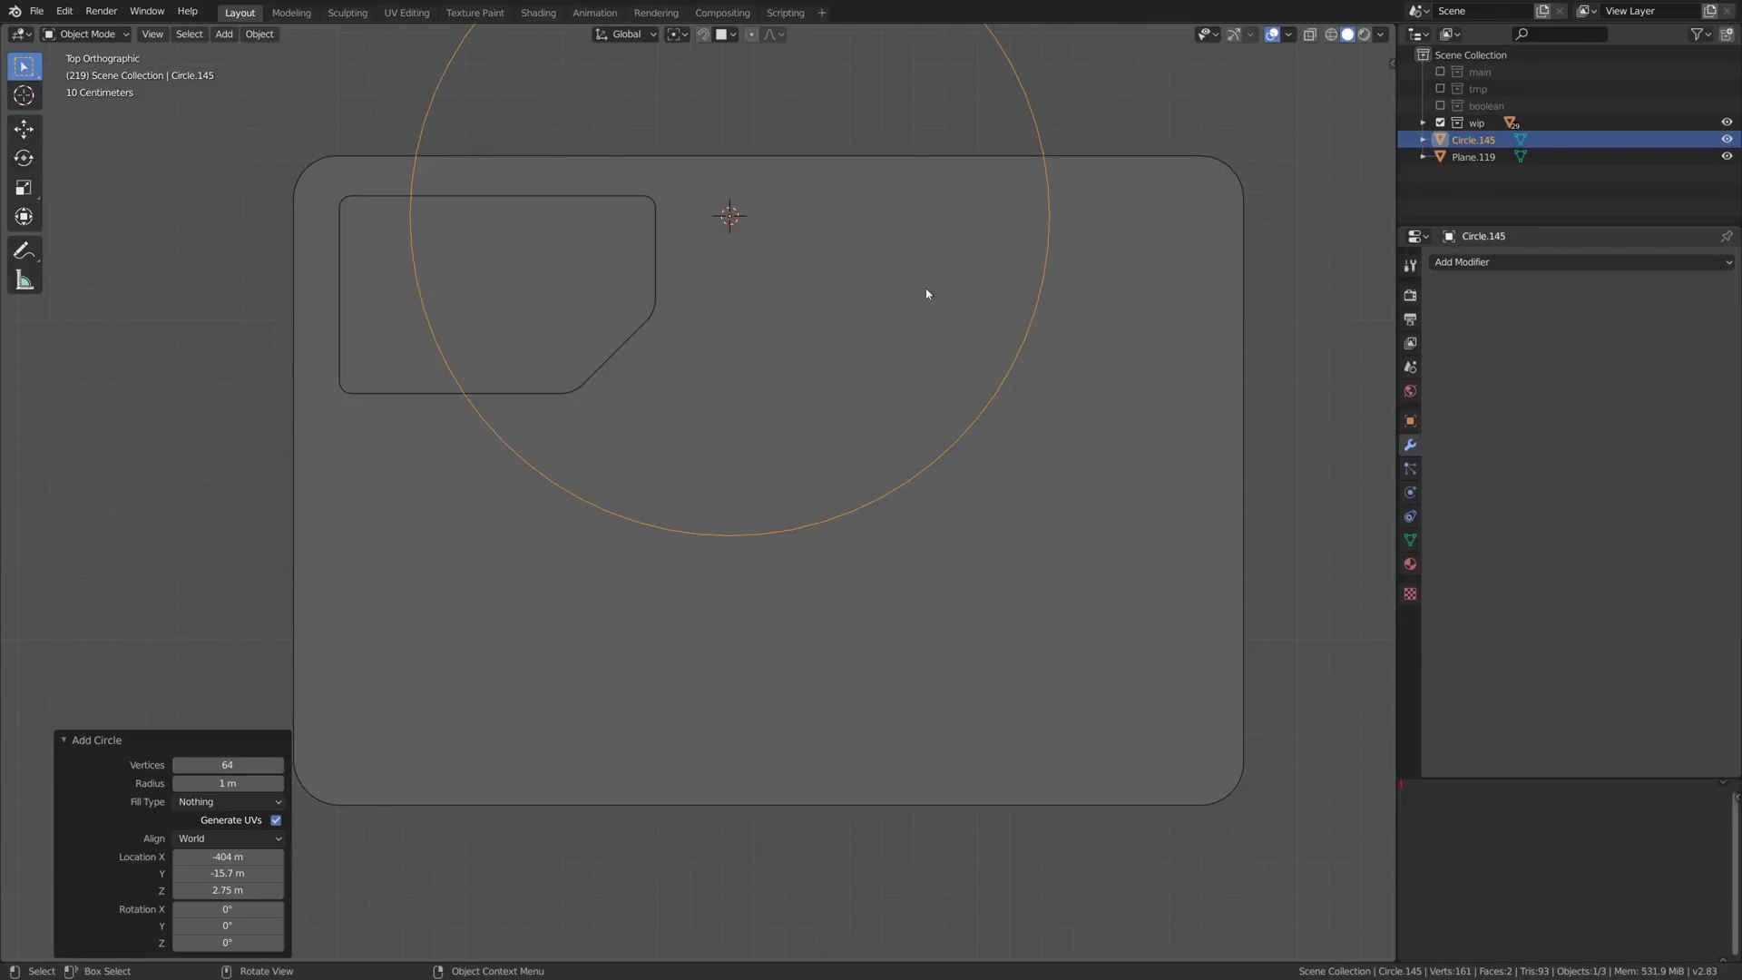
key("s")
left_click(766, 214)
key("KP_Decimal")
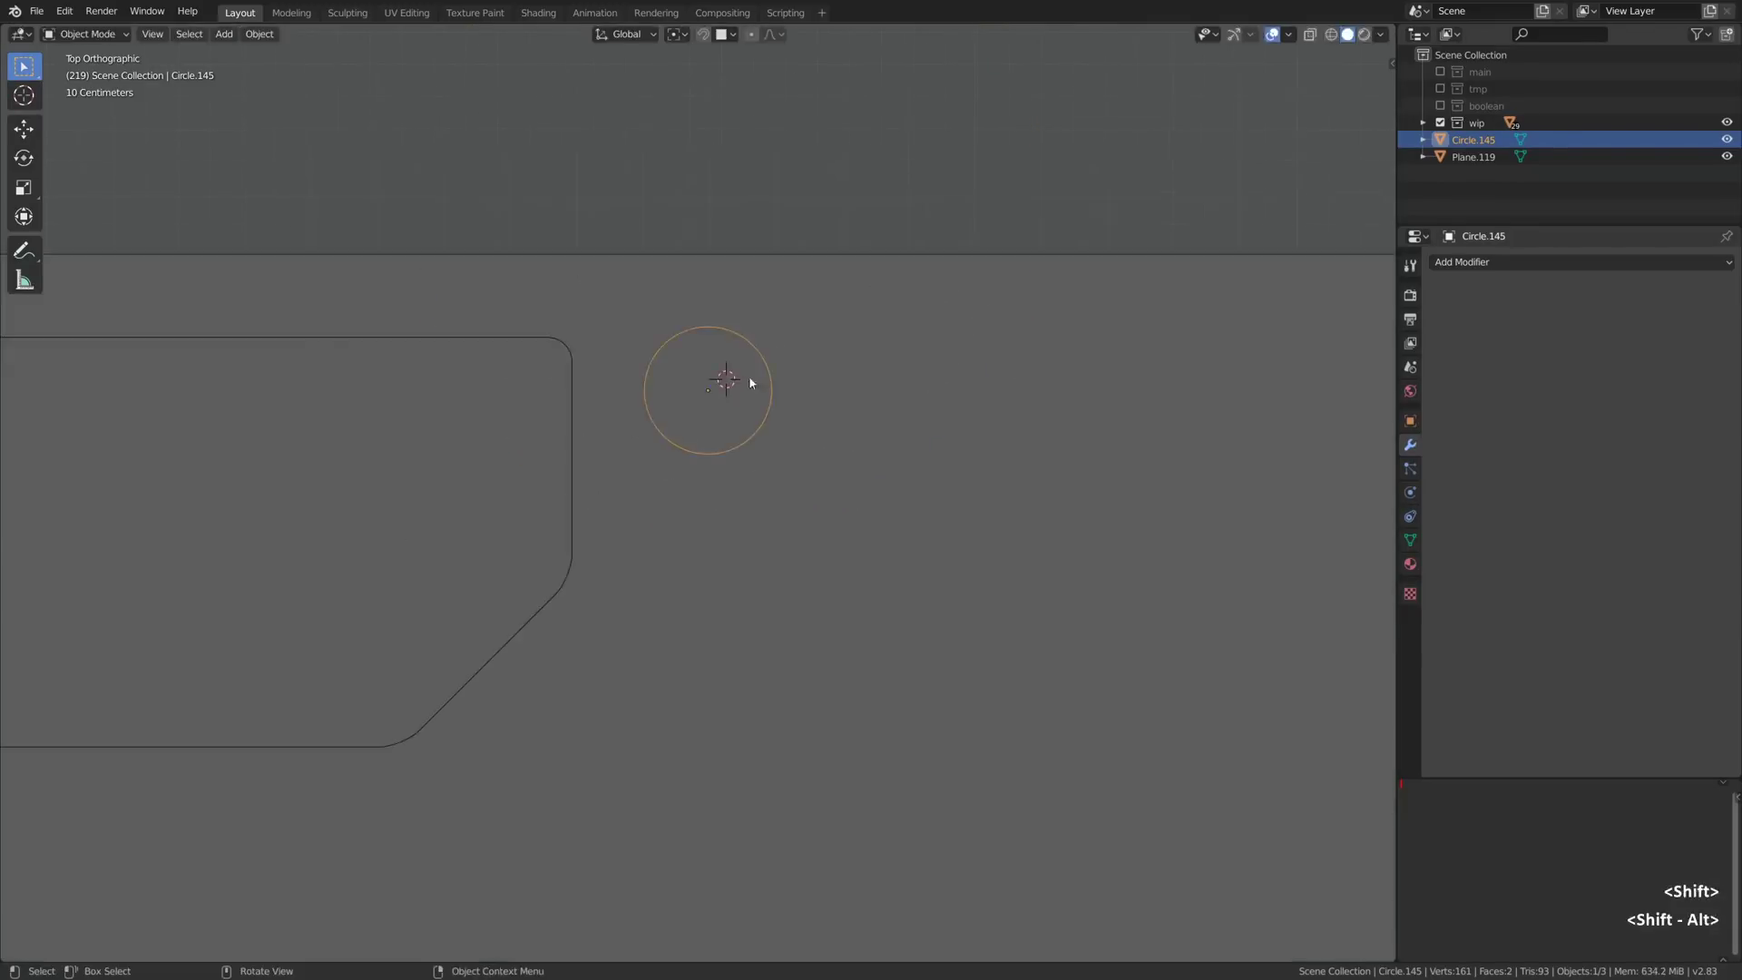
Step: Stretch the circle into a vertical slot by moving its lower half about 0.31 m down along Y
scroll(746, 389, "up", 2)
key("Tab")
key("alt+a")
key("b")
left_click_drag(588, 385, 588, 504)
key("ctrl+x")
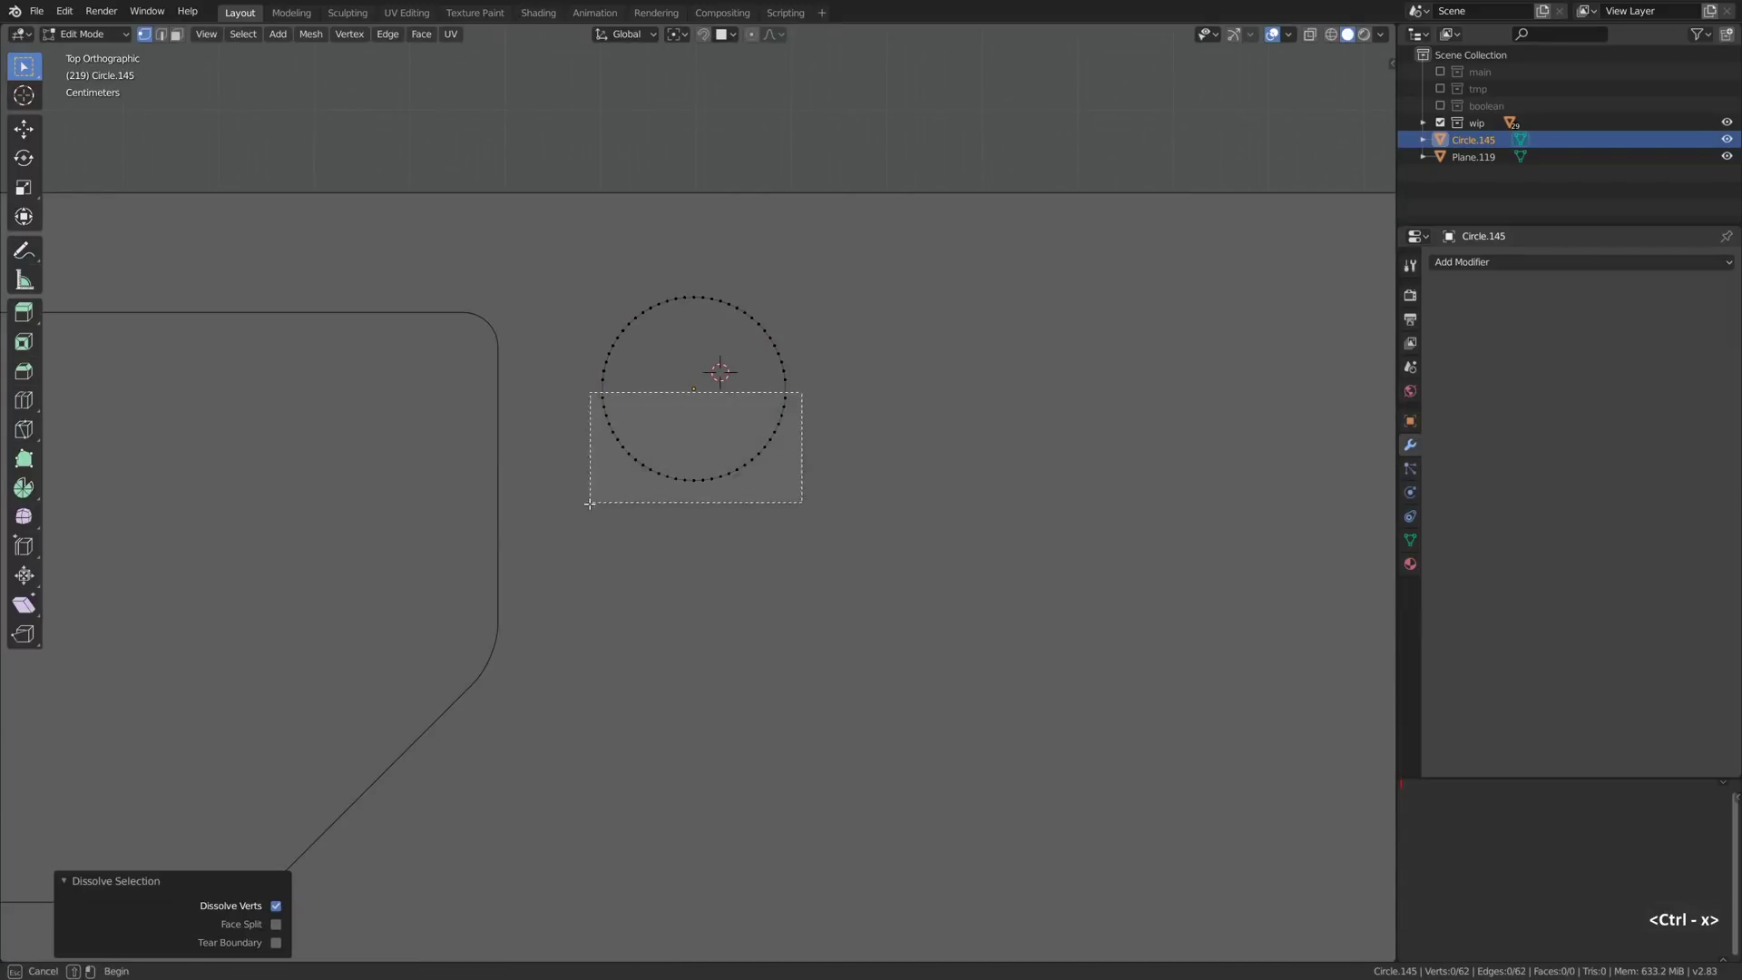
key("g")
key("y")
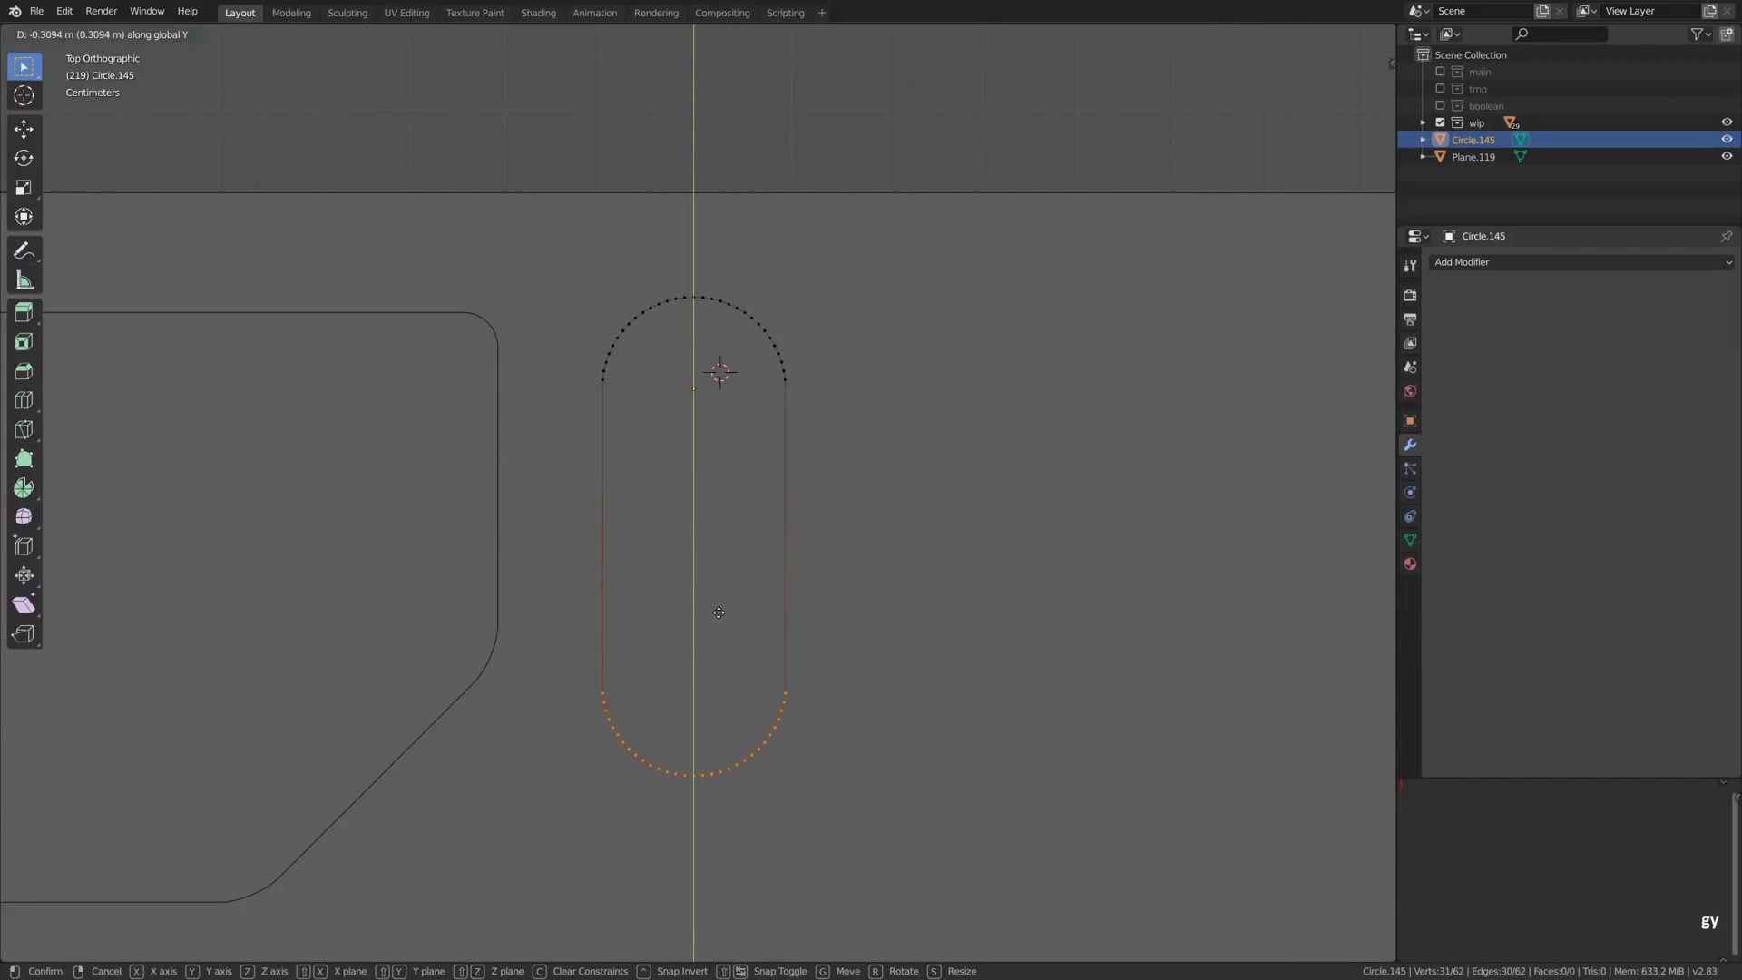
left_click(719, 613)
scroll(719, 612, "down", 3)
key("Tab")
Step: Add a 32-vertex mesh circle near the slot's upper-right end and scale it down to screw-hole size
scroll(767, 462, "up", 5)
key("shift+a")
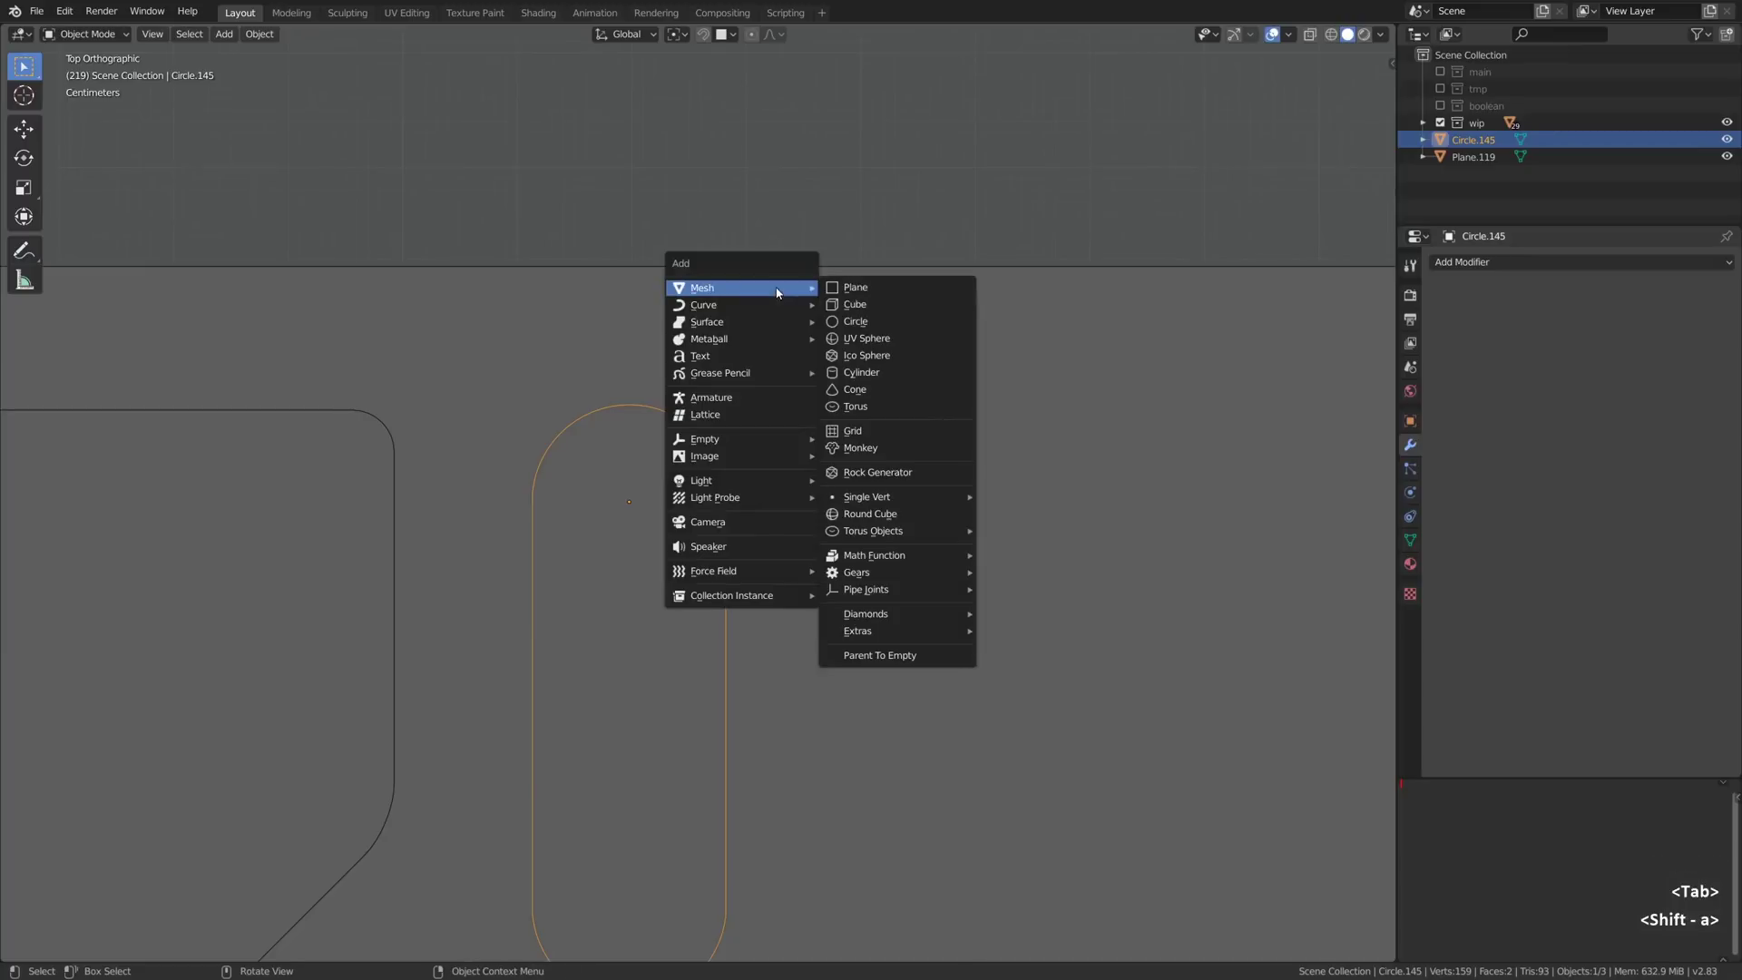
left_click(872, 327)
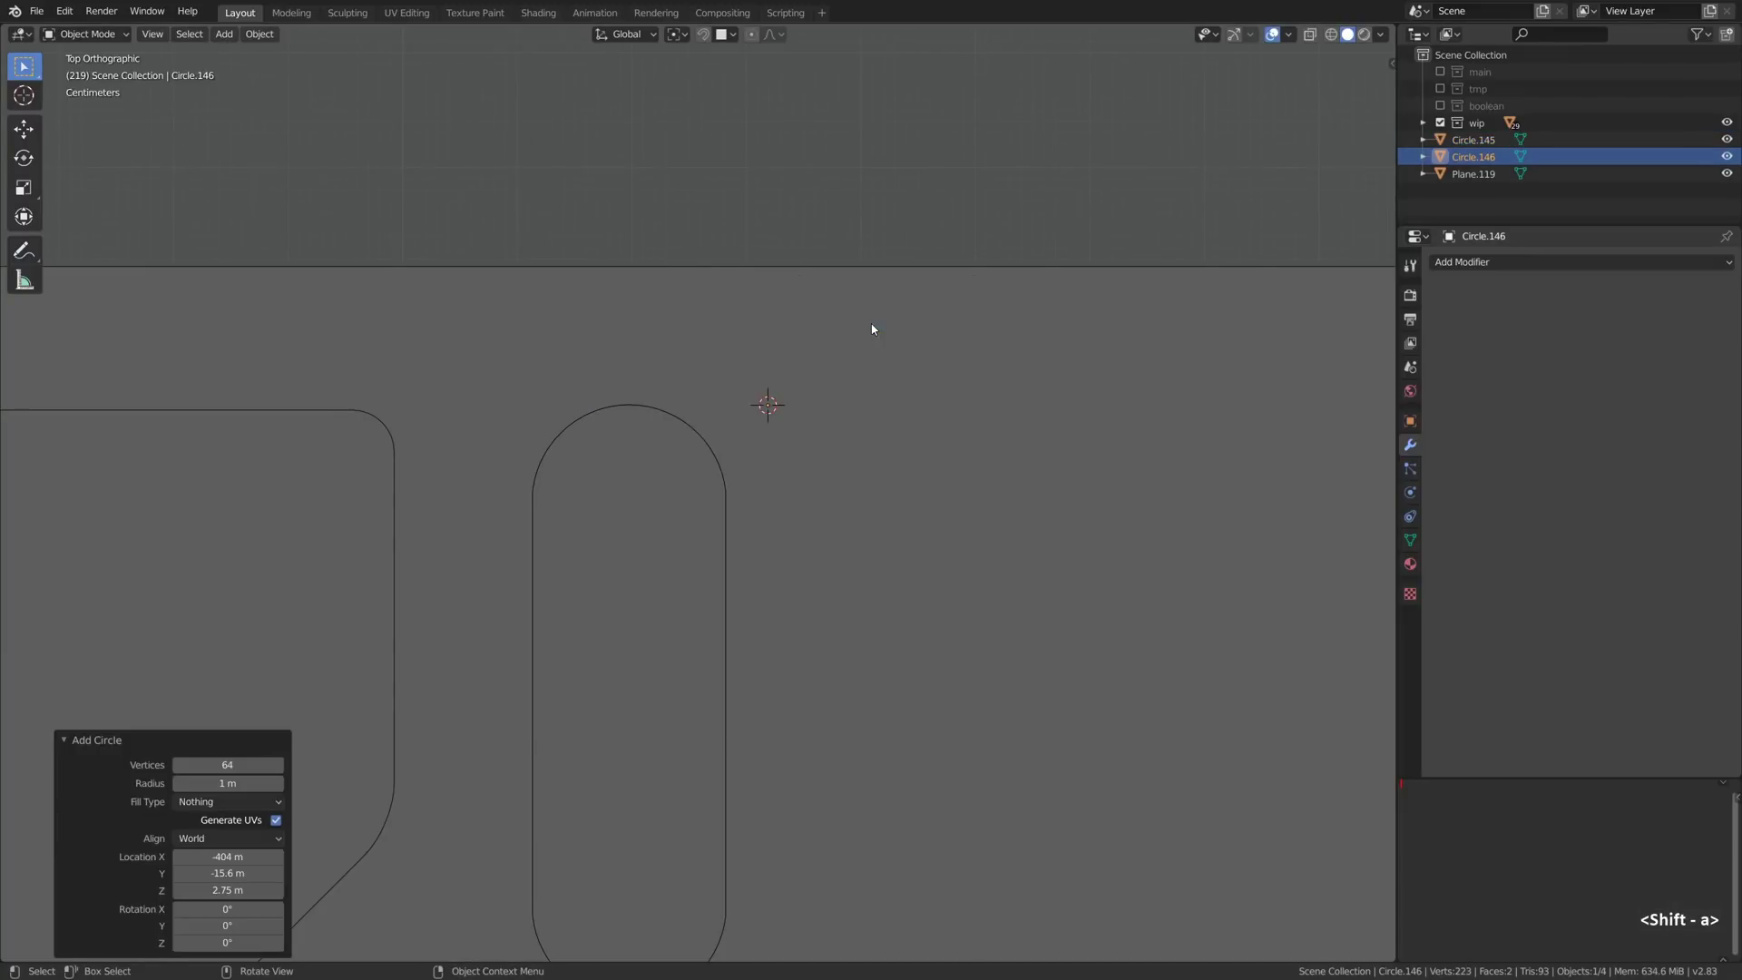
key("s")
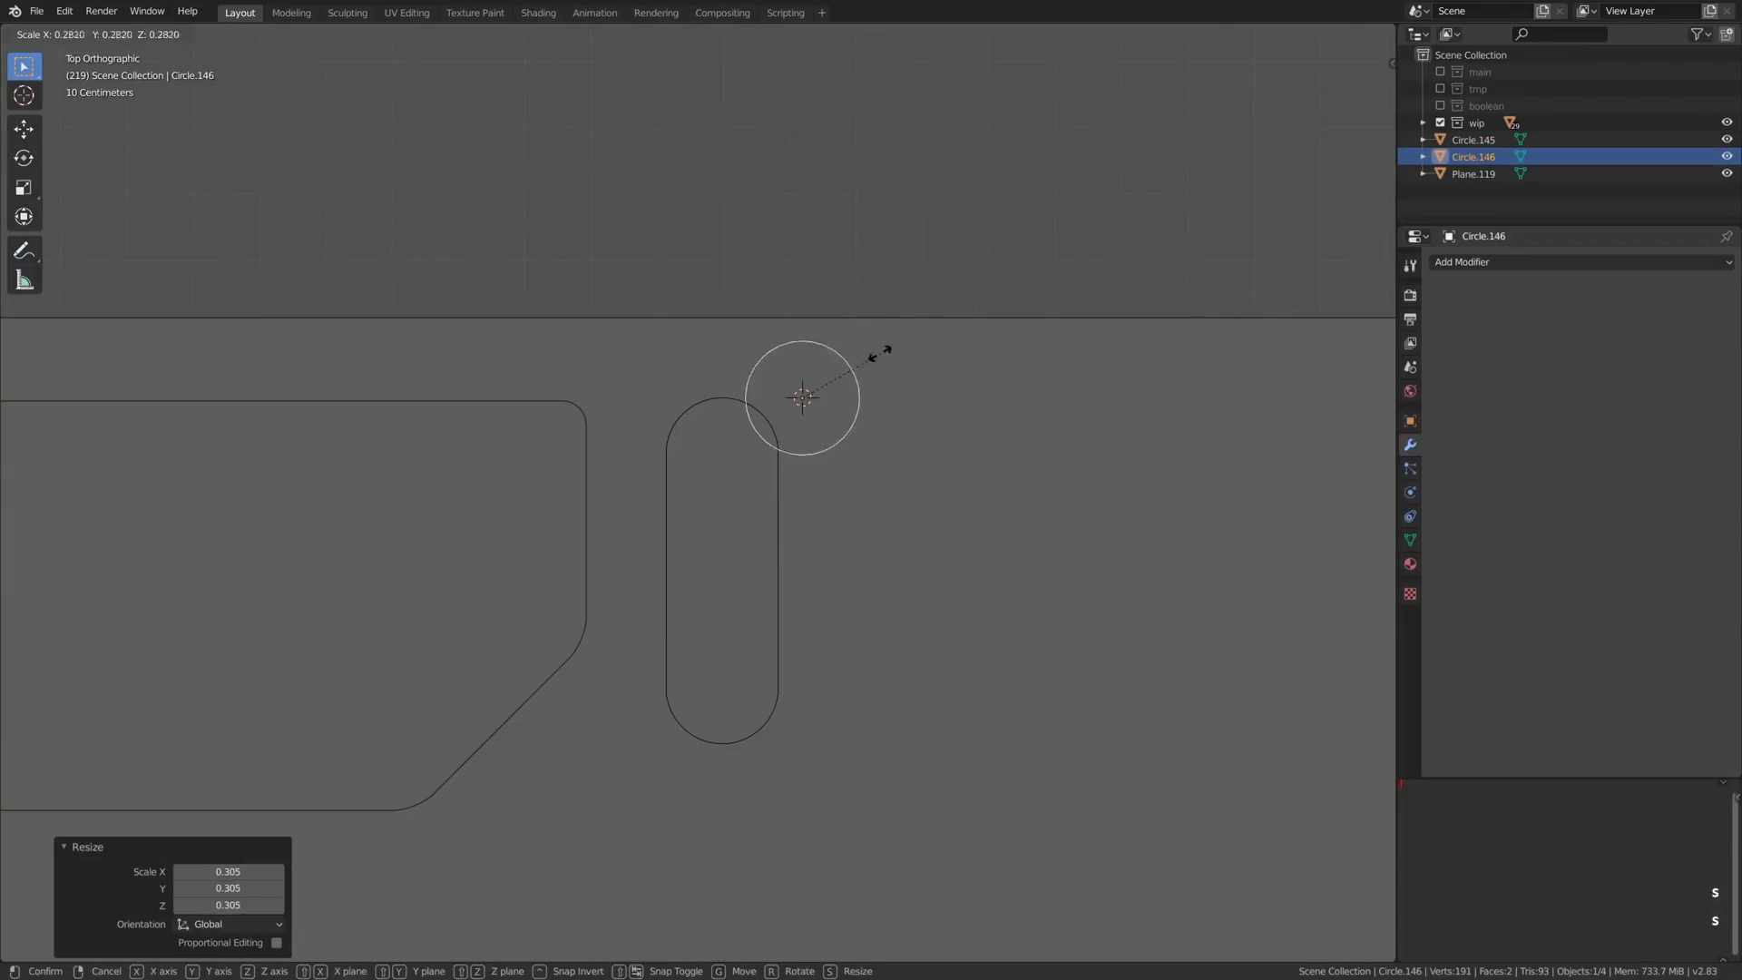
left_click(862, 363)
scroll(832, 381, "up", 5)
key("s")
left_click(858, 408)
Step: Extrude the small circle in place and scale the new loop to about 0.727 to form an inner ring
key("Tab")
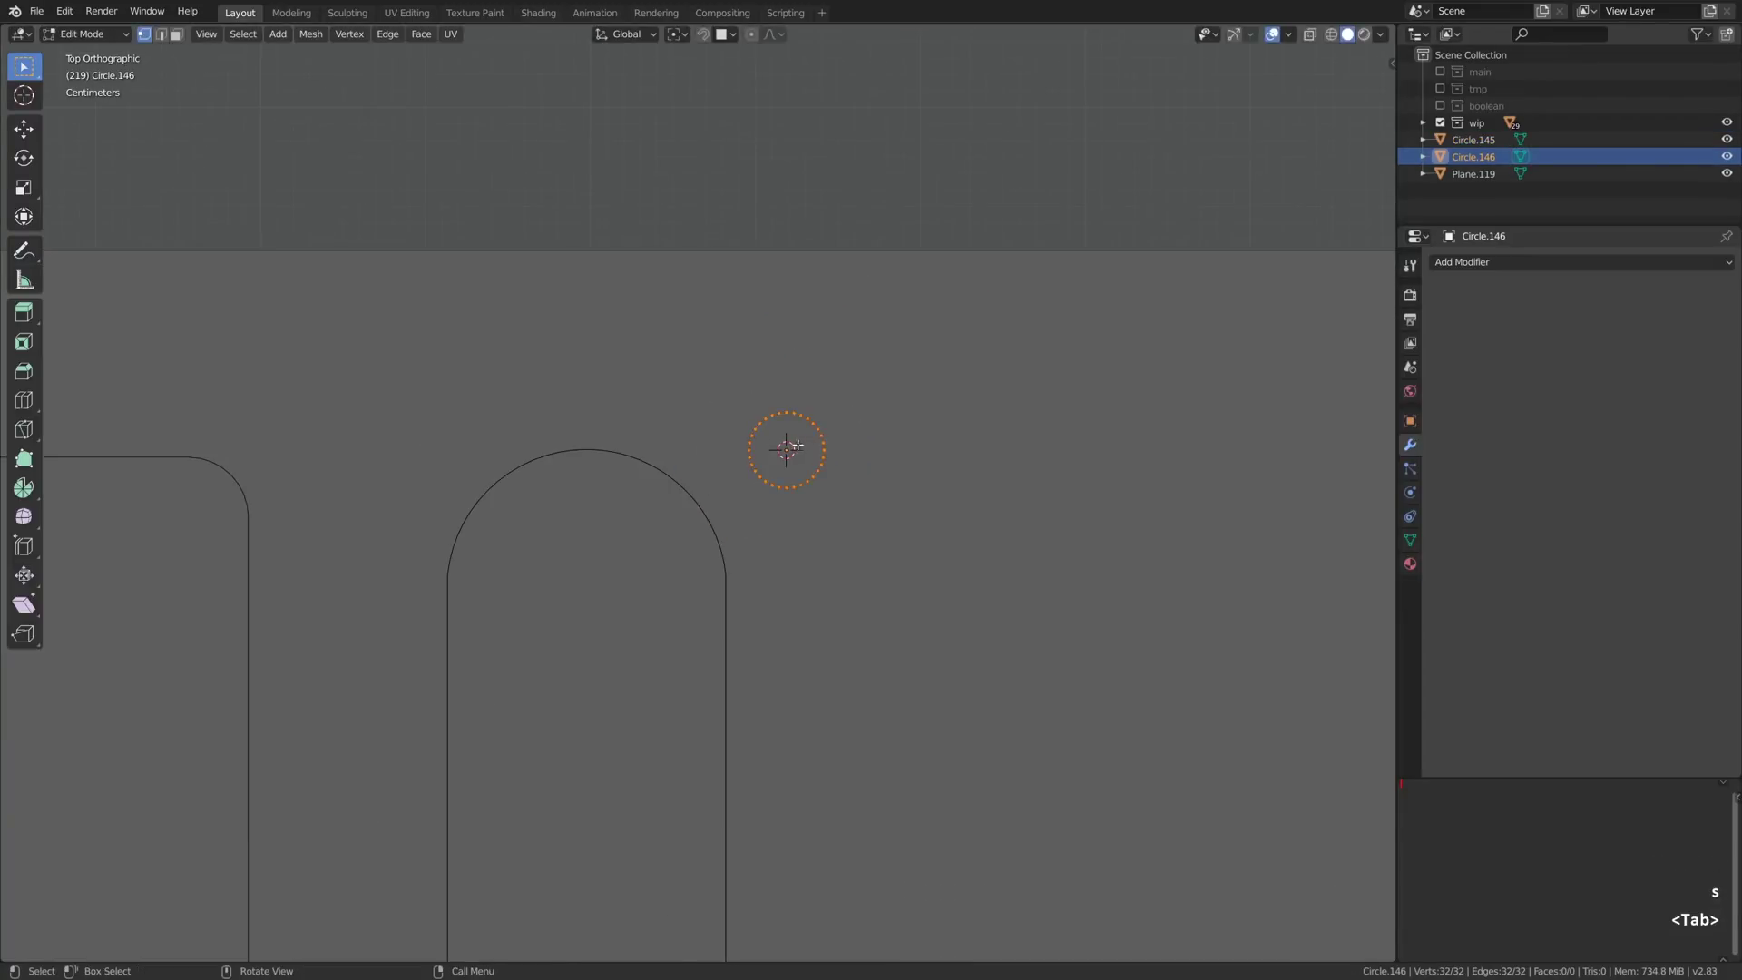
scroll(775, 449, "up", 5)
key("a")
key("e")
right_click(965, 349)
key("s")
left_click(917, 377)
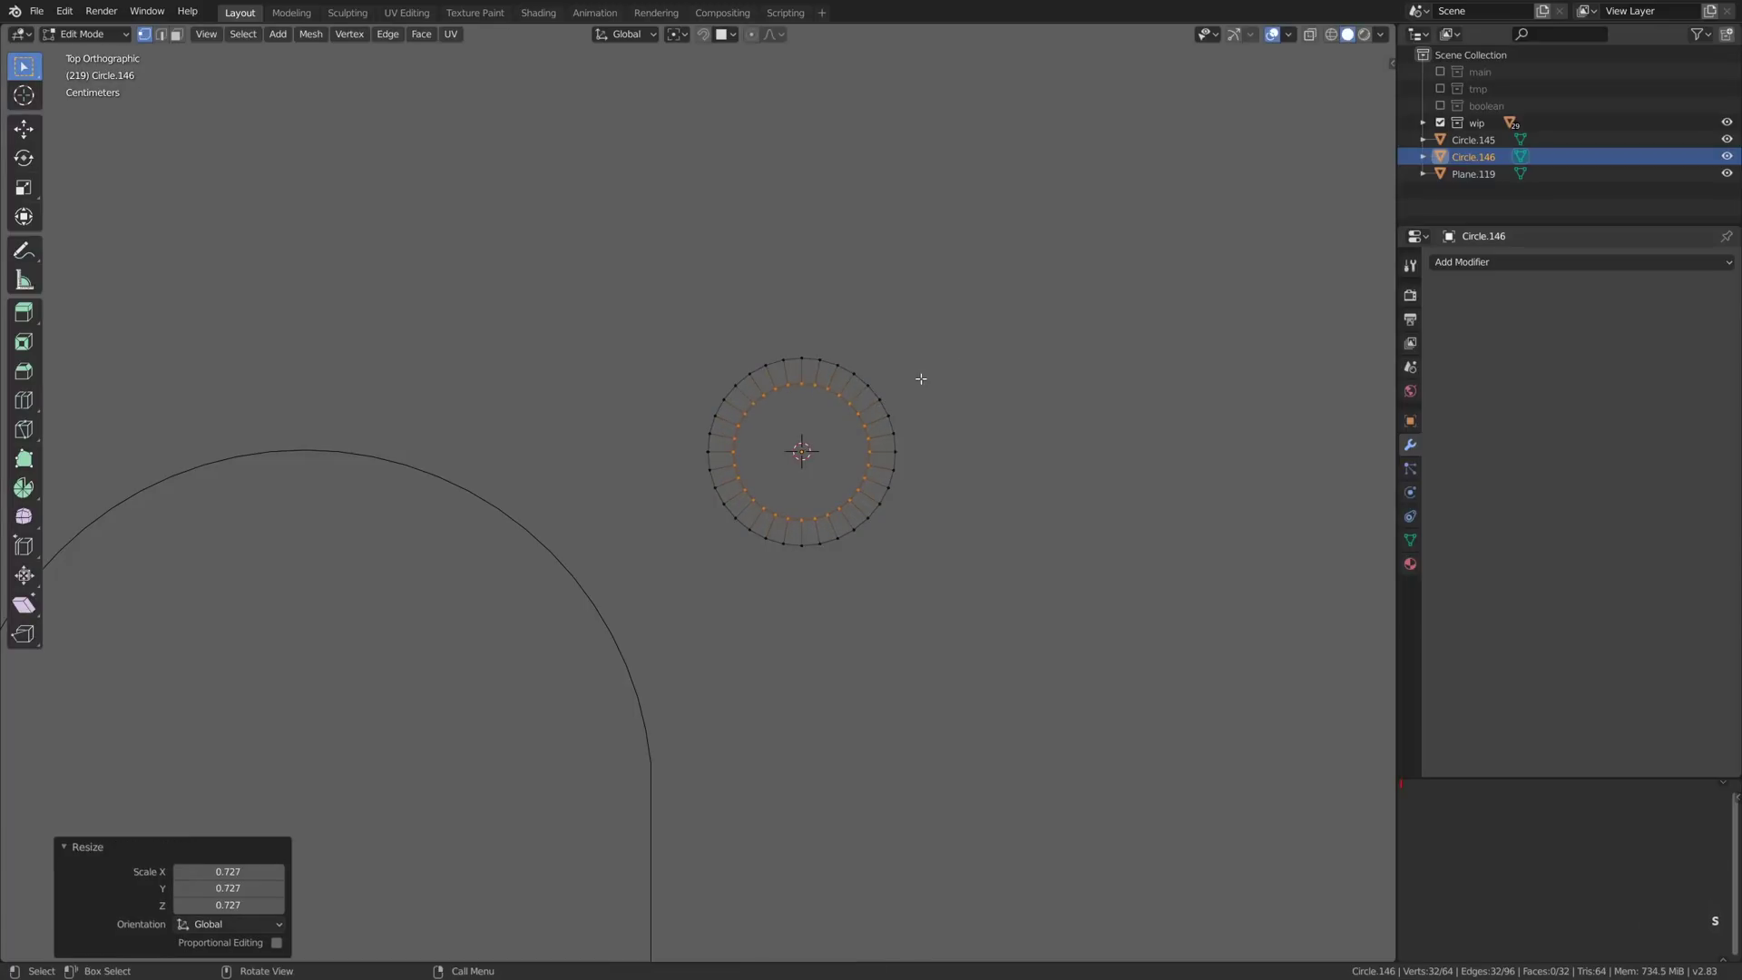
Step: Delete the edges connecting the inner and outer loops so only two concentric circles remain
key("alt+z")
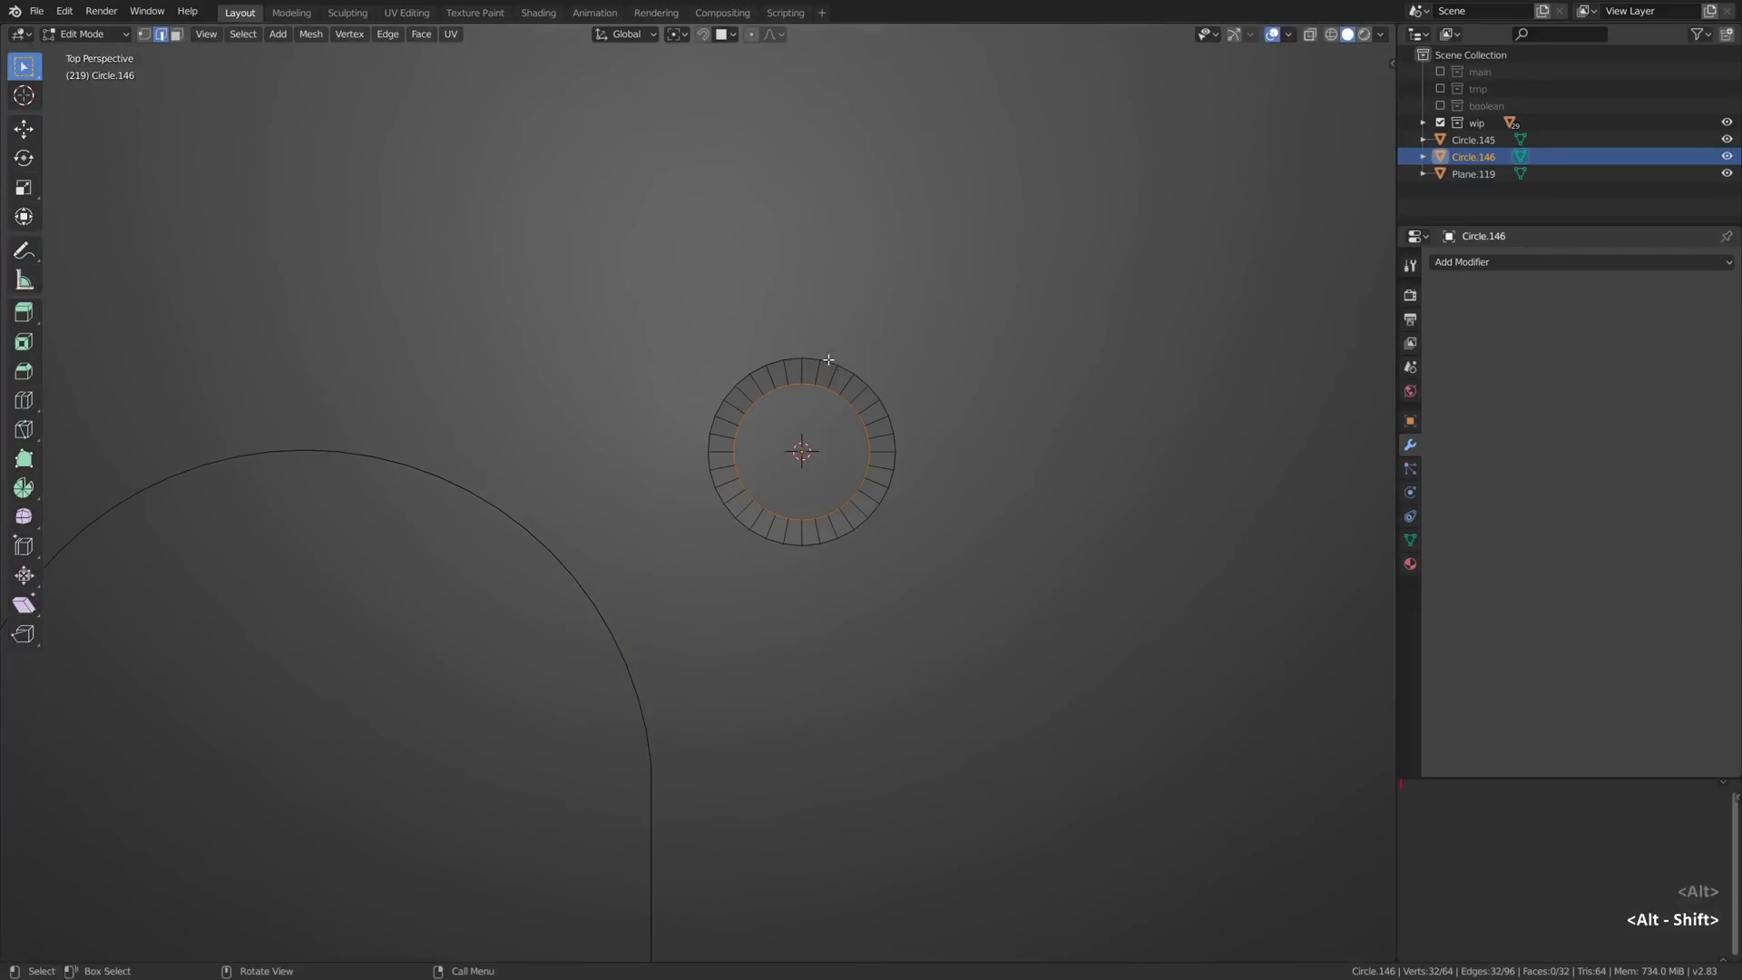
key("2")
left_click(827, 365, "alt")
left_click(818, 384, "alt+shift")
key("ctrl")
key("ctrl+i")
key("x")
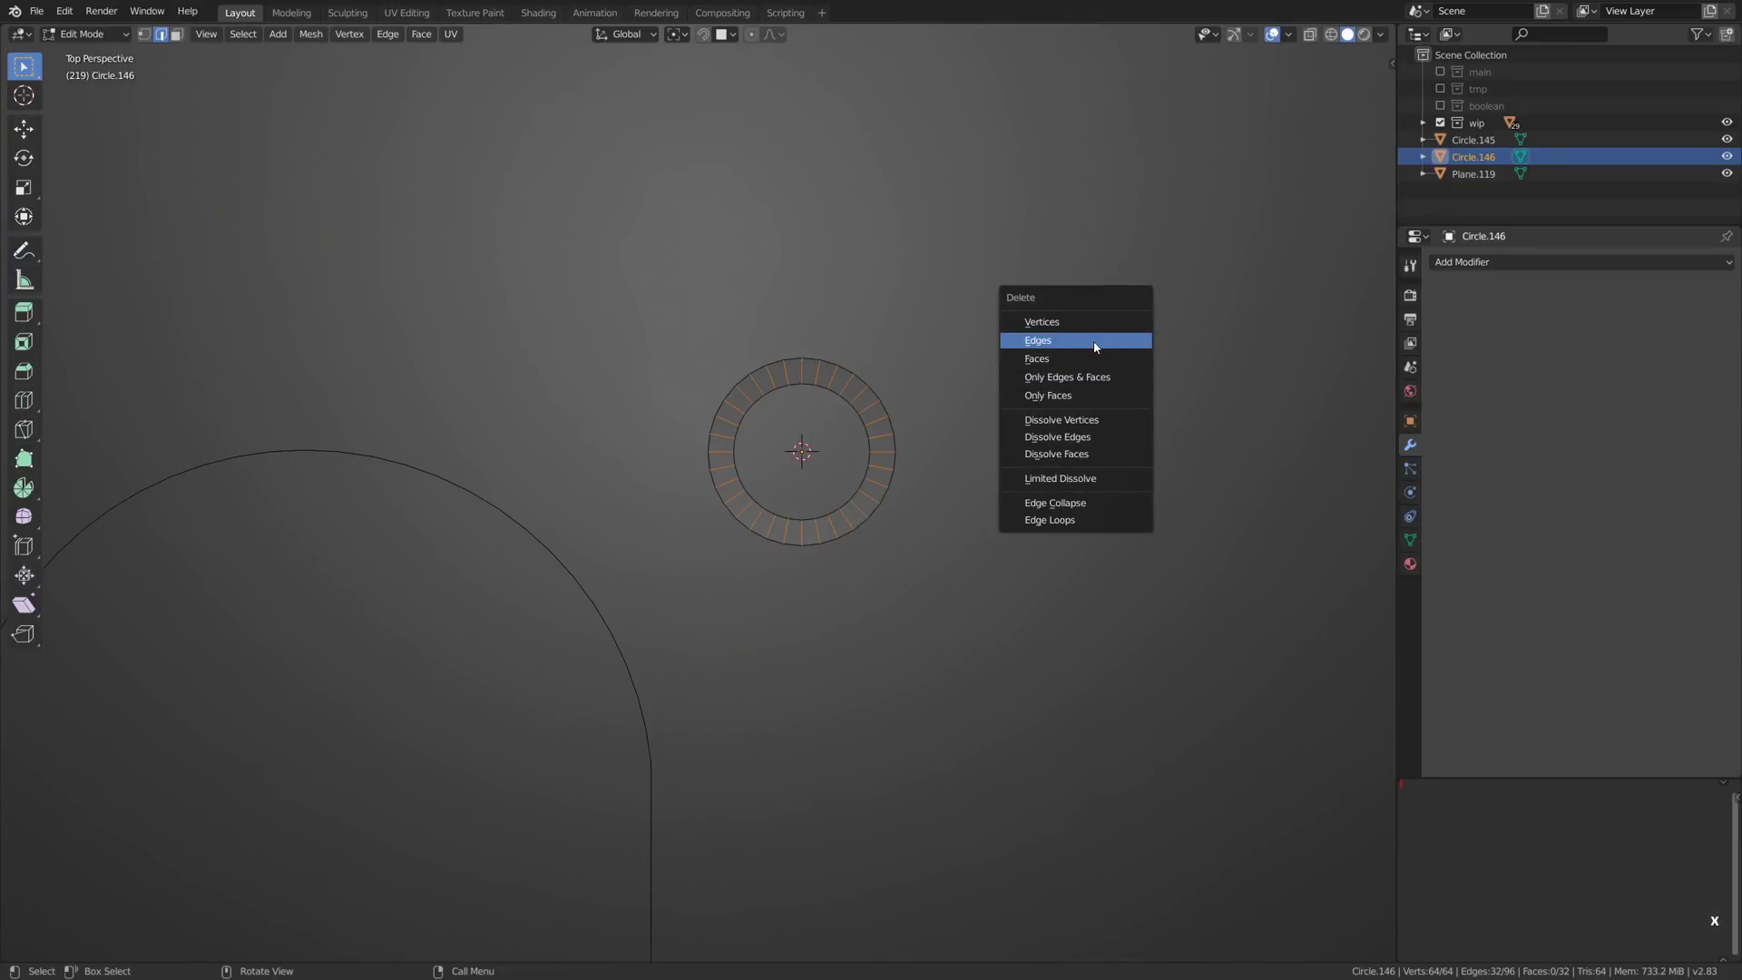
left_click(1094, 347)
key("Tab")
key("Tab")
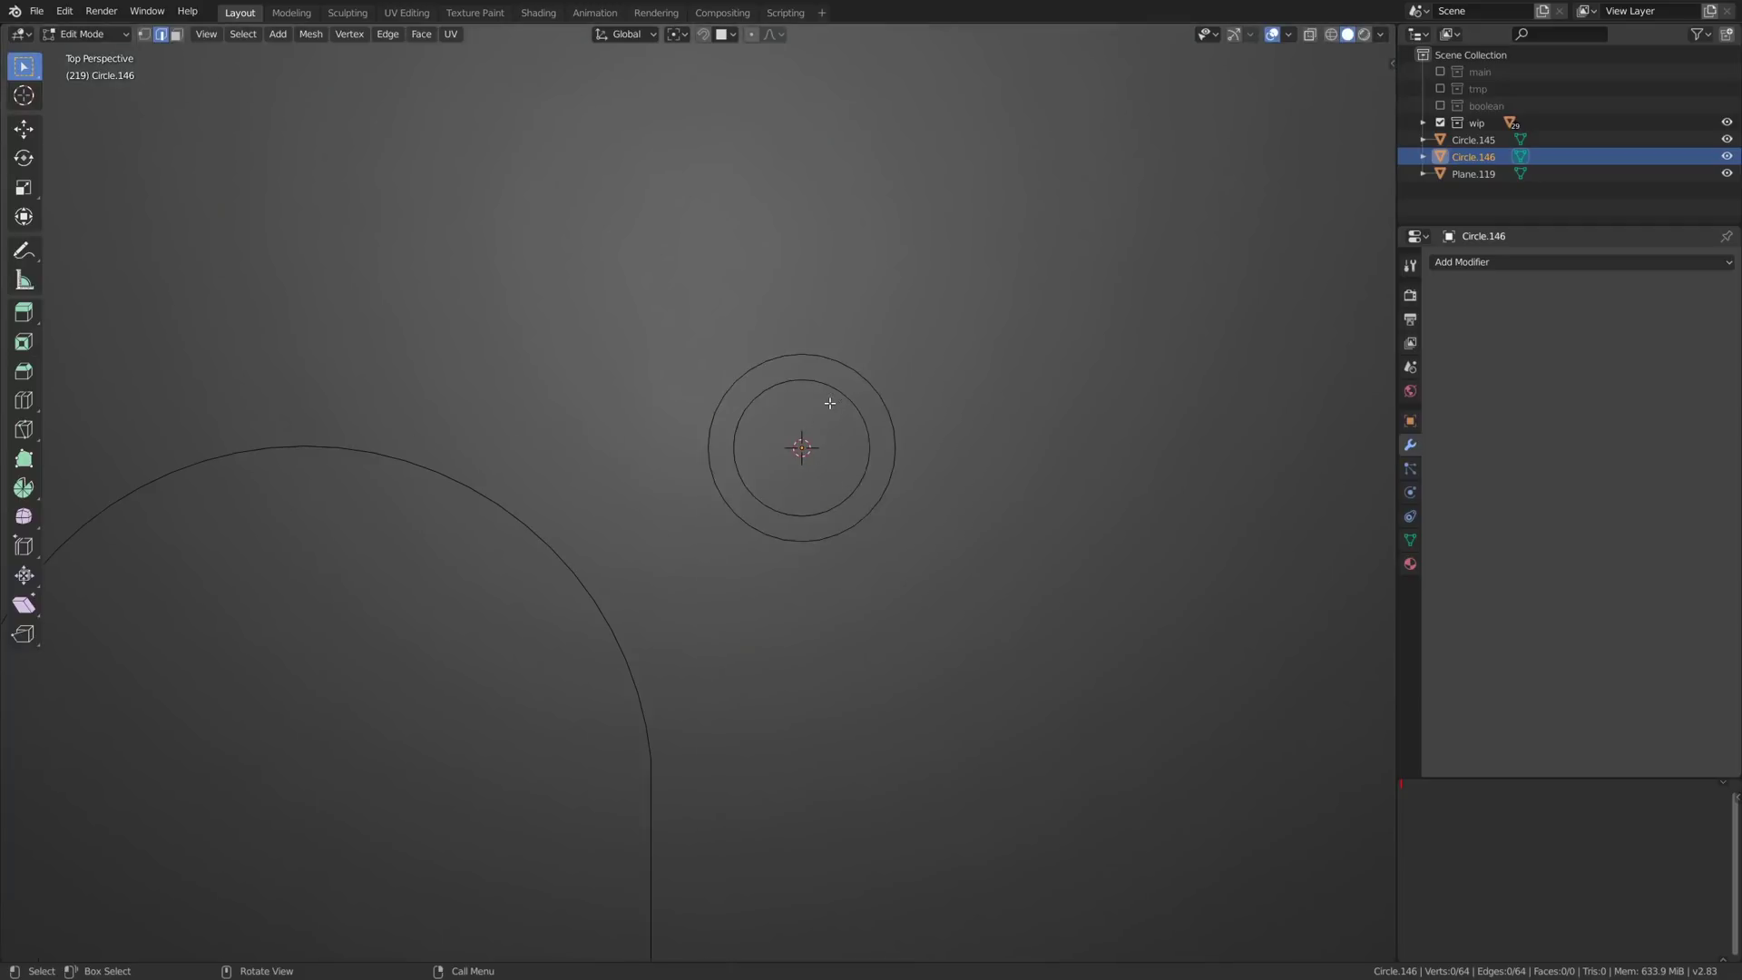
Step: Scale the double circle's inner loop up by about 1.2 and resize the whole object to 0.835
key("s")
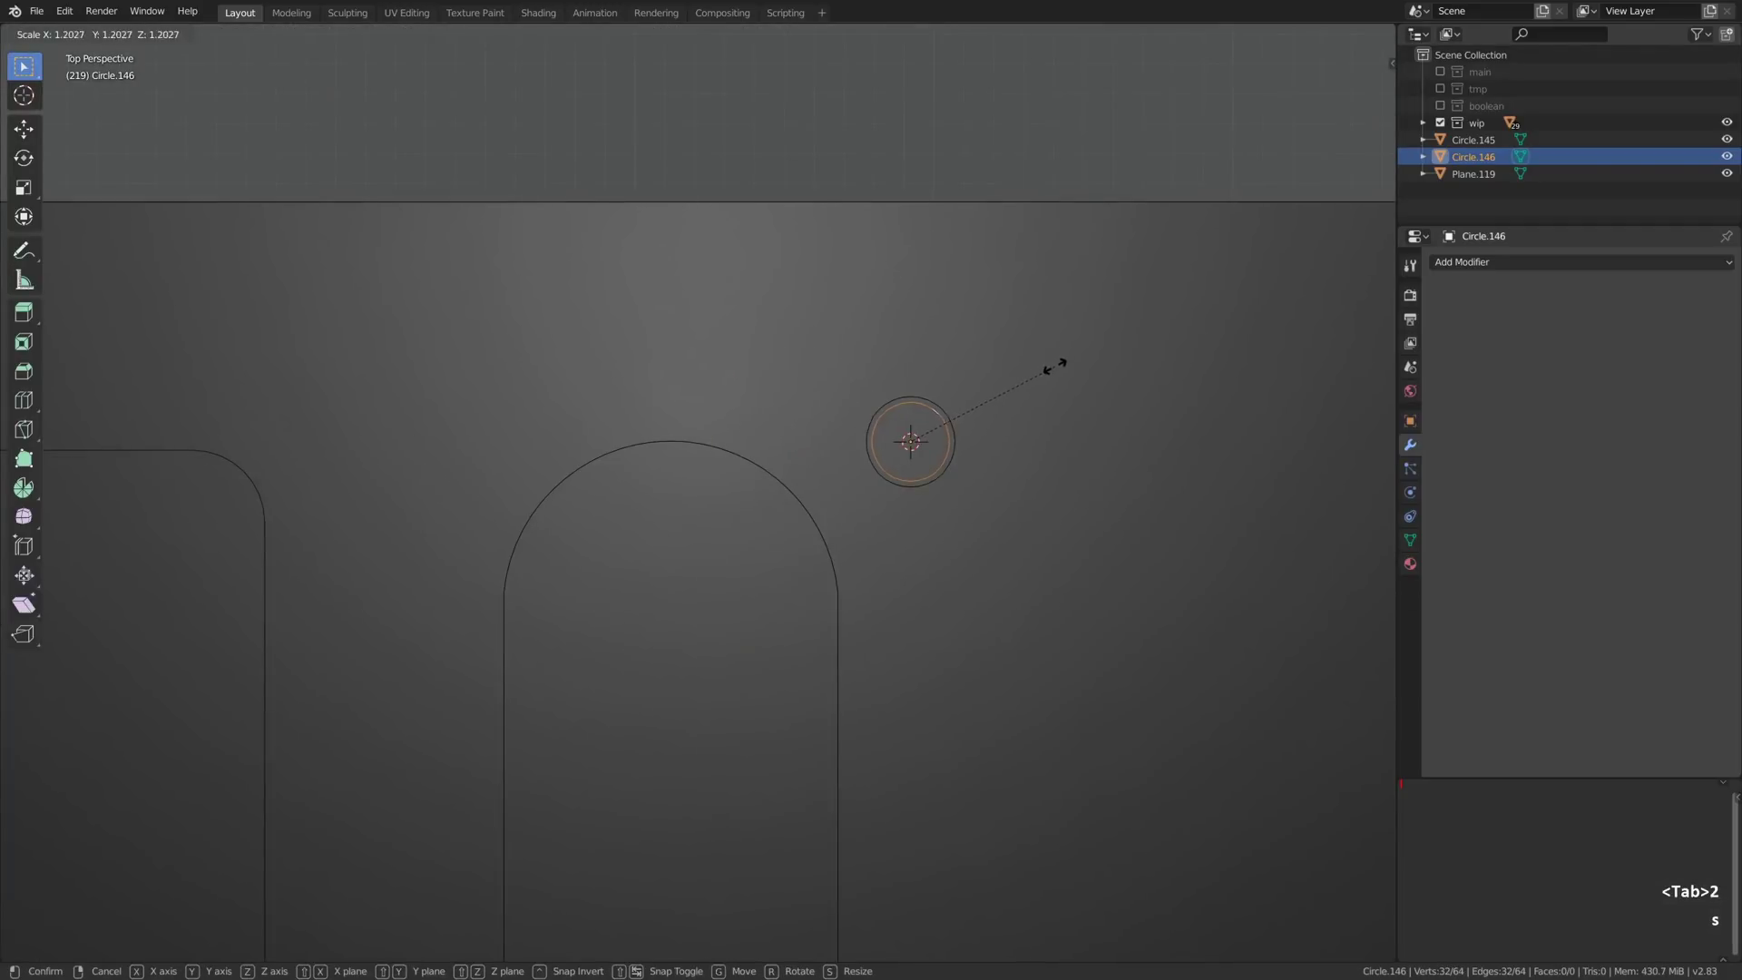
left_click(1058, 365)
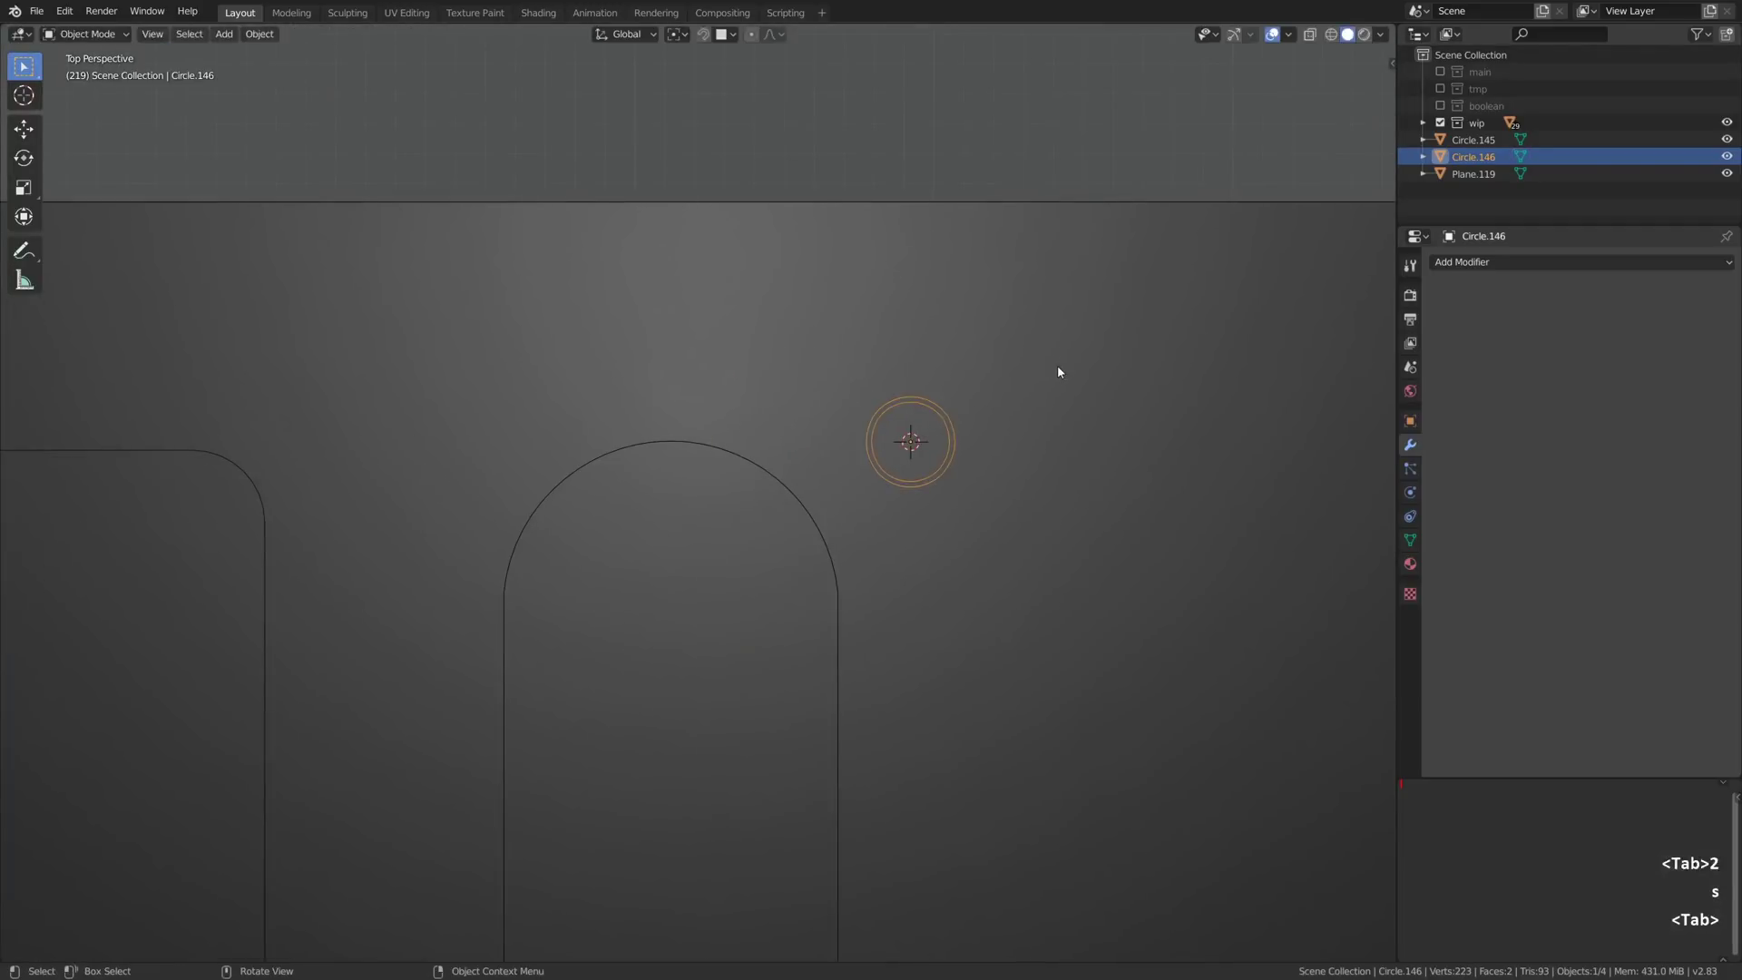
scroll(918, 474, "down", 3)
Step: Duplicate the double circle about 0.23 m along negative X to the slot's other side, and nudge the original along X toward the slot
key("shift+d")
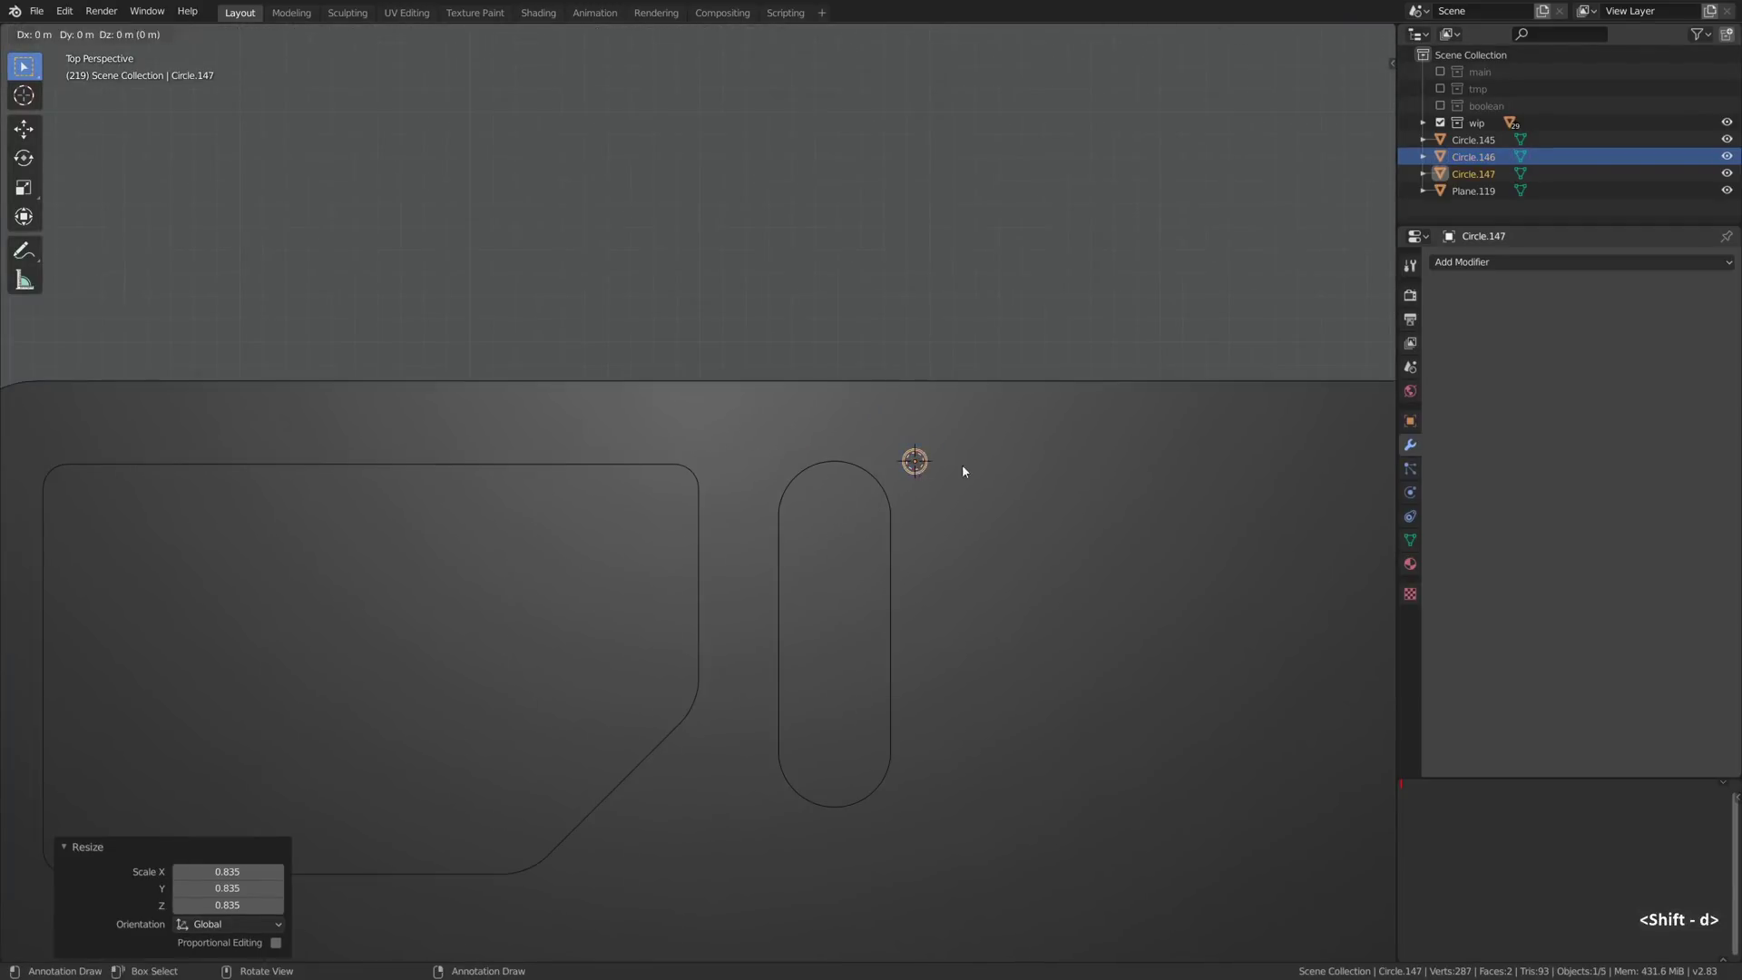
key("g")
key("y")
key("x")
left_click(810, 469)
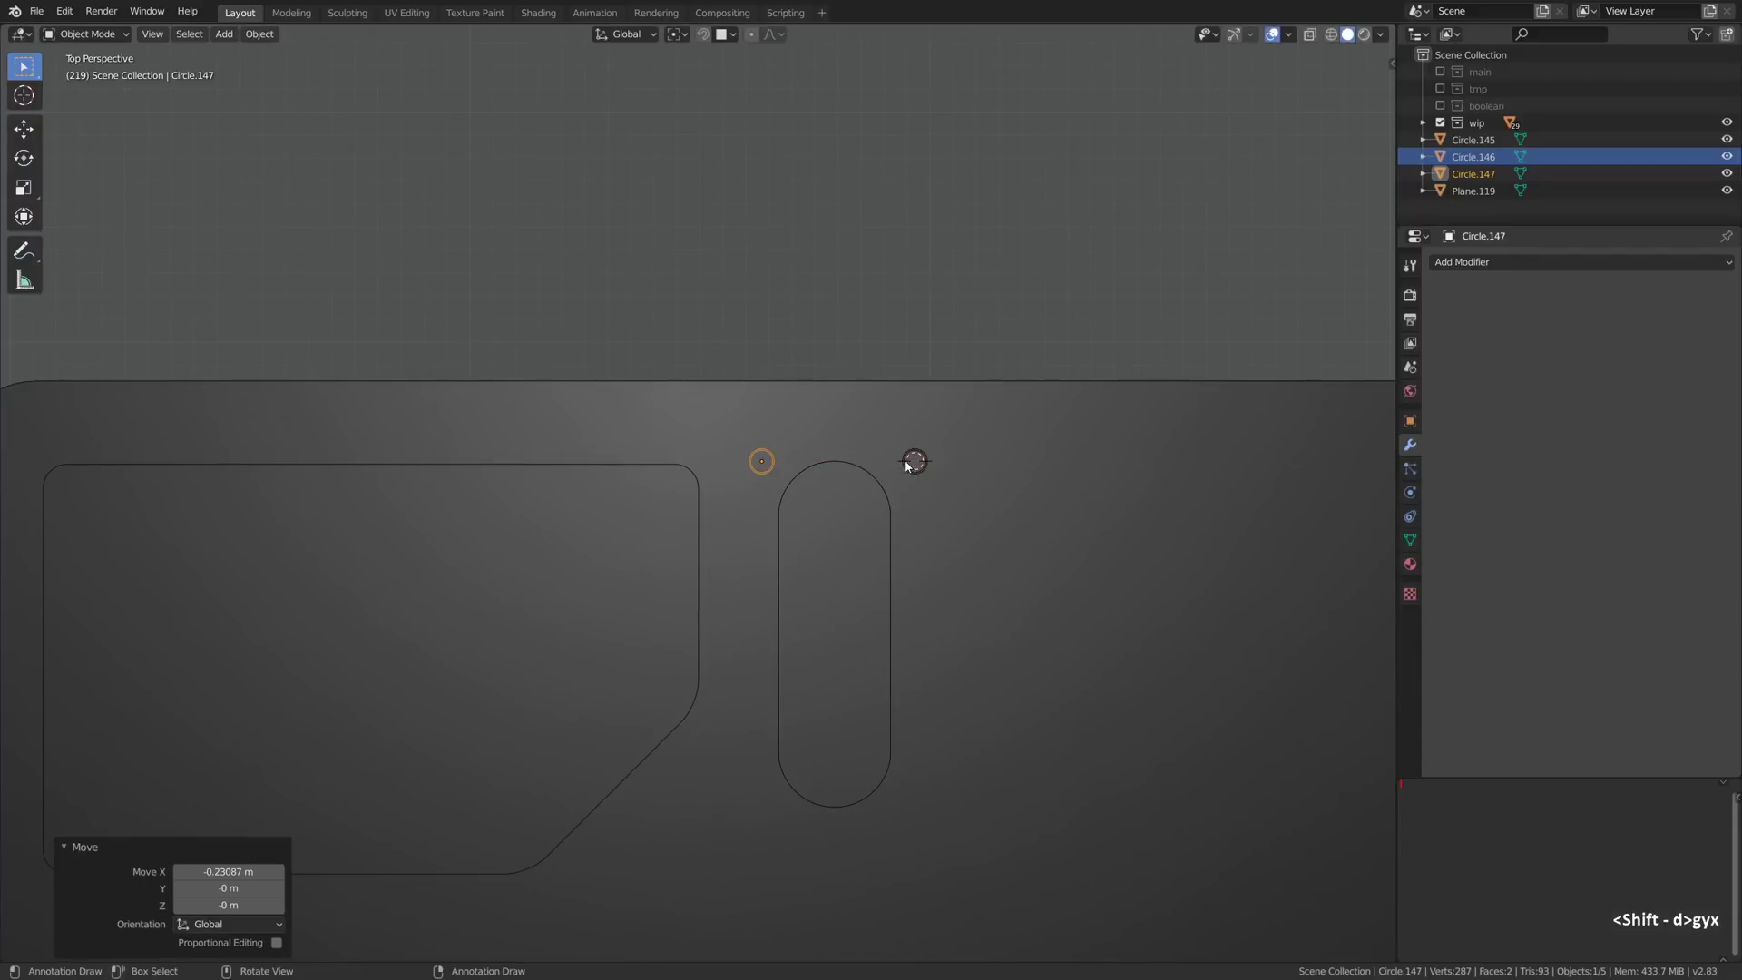
left_click(906, 467)
key("g")
key("x")
left_click(897, 466)
Step: Duplicate both screw-hole circles down along Y to the slot's lower end
left_click(770, 465, "shift")
scroll(869, 437, "down", 3)
key("shift+d")
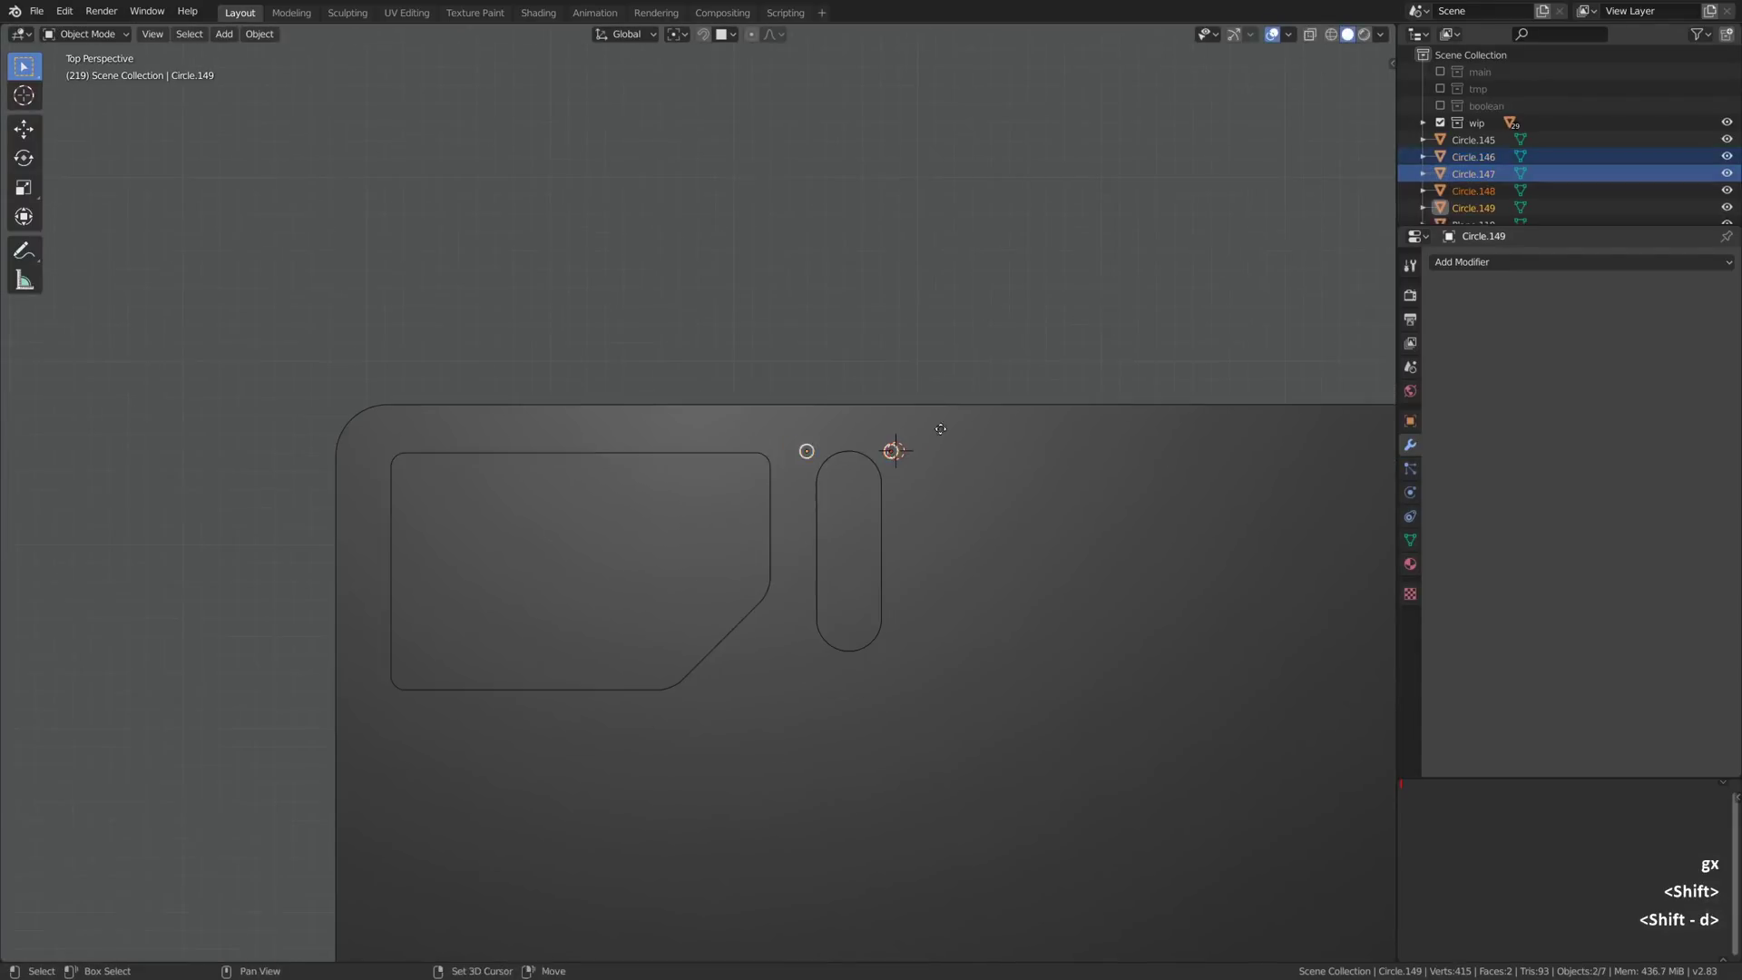
right_click(941, 429)
key("g")
key("y")
left_click(928, 635)
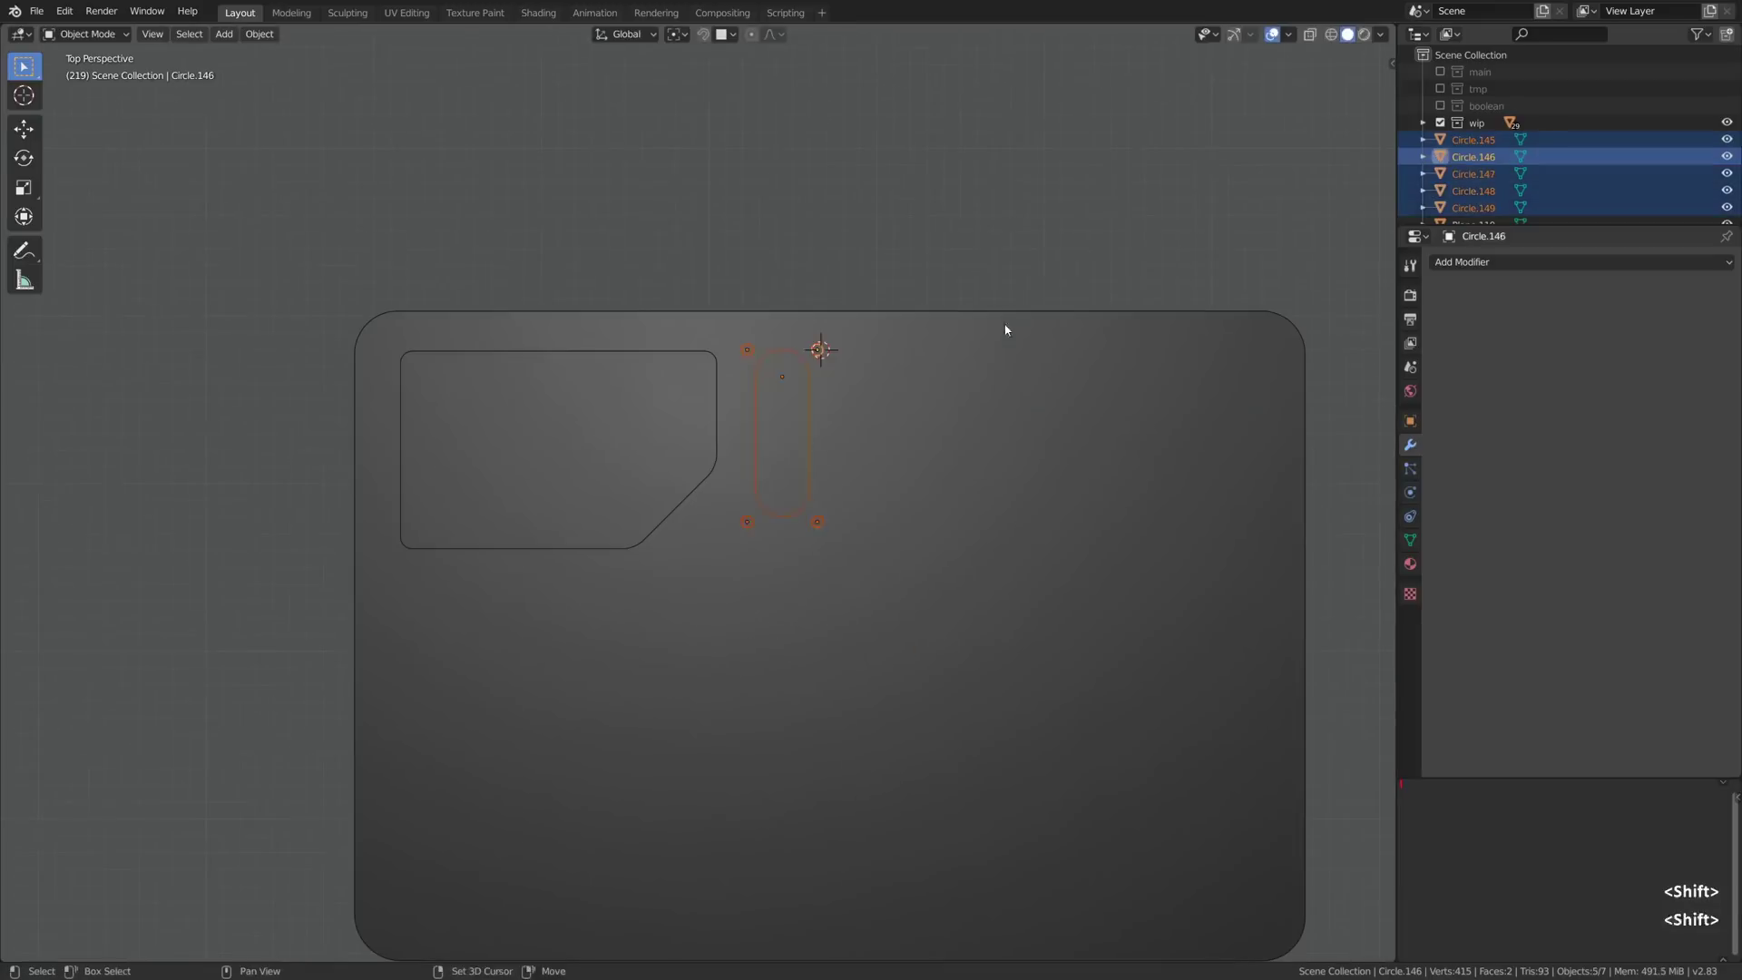
Step: Duplicate the slot with its four screw holes in the XY plane and place the copy in the panel's lower-left corner
key("shift+d")
key("shift+z")
left_click(684, 745)
left_click_drag(655, 756, 639, 595, "alt+shift")
key("g")
left_click(619, 597)
left_click_drag(750, 523, 695, 572, "alt+shift")
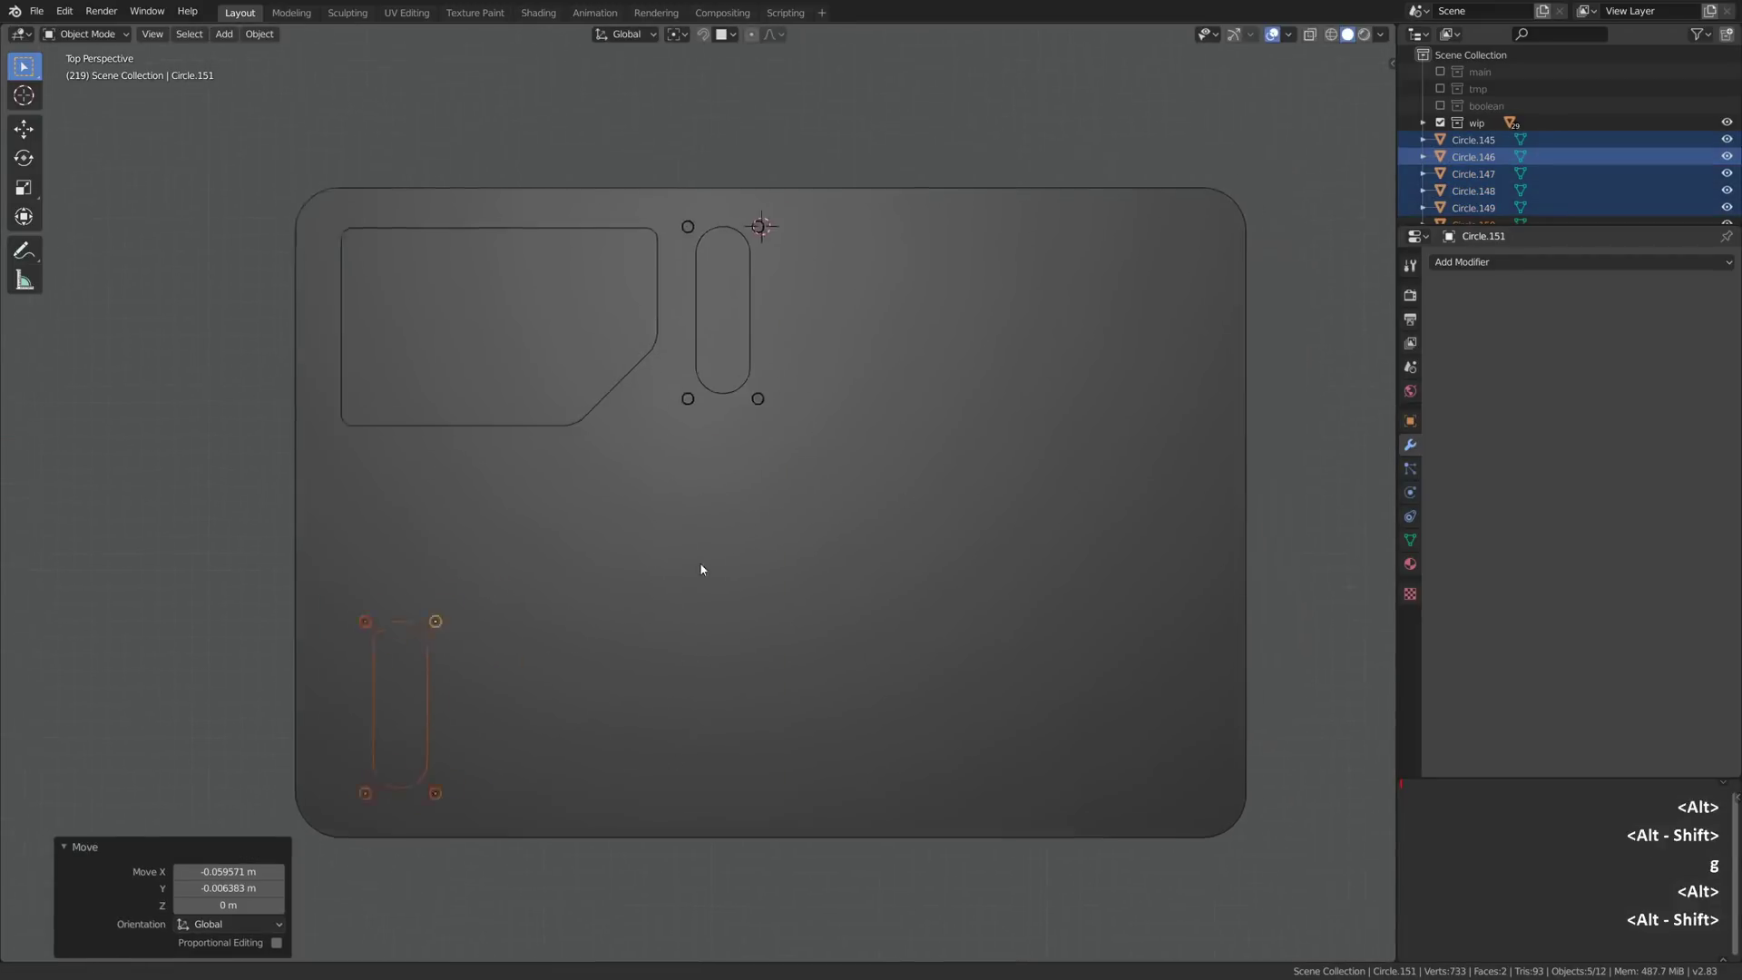
middle_click_drag(696, 572, 634, 580, "shift")
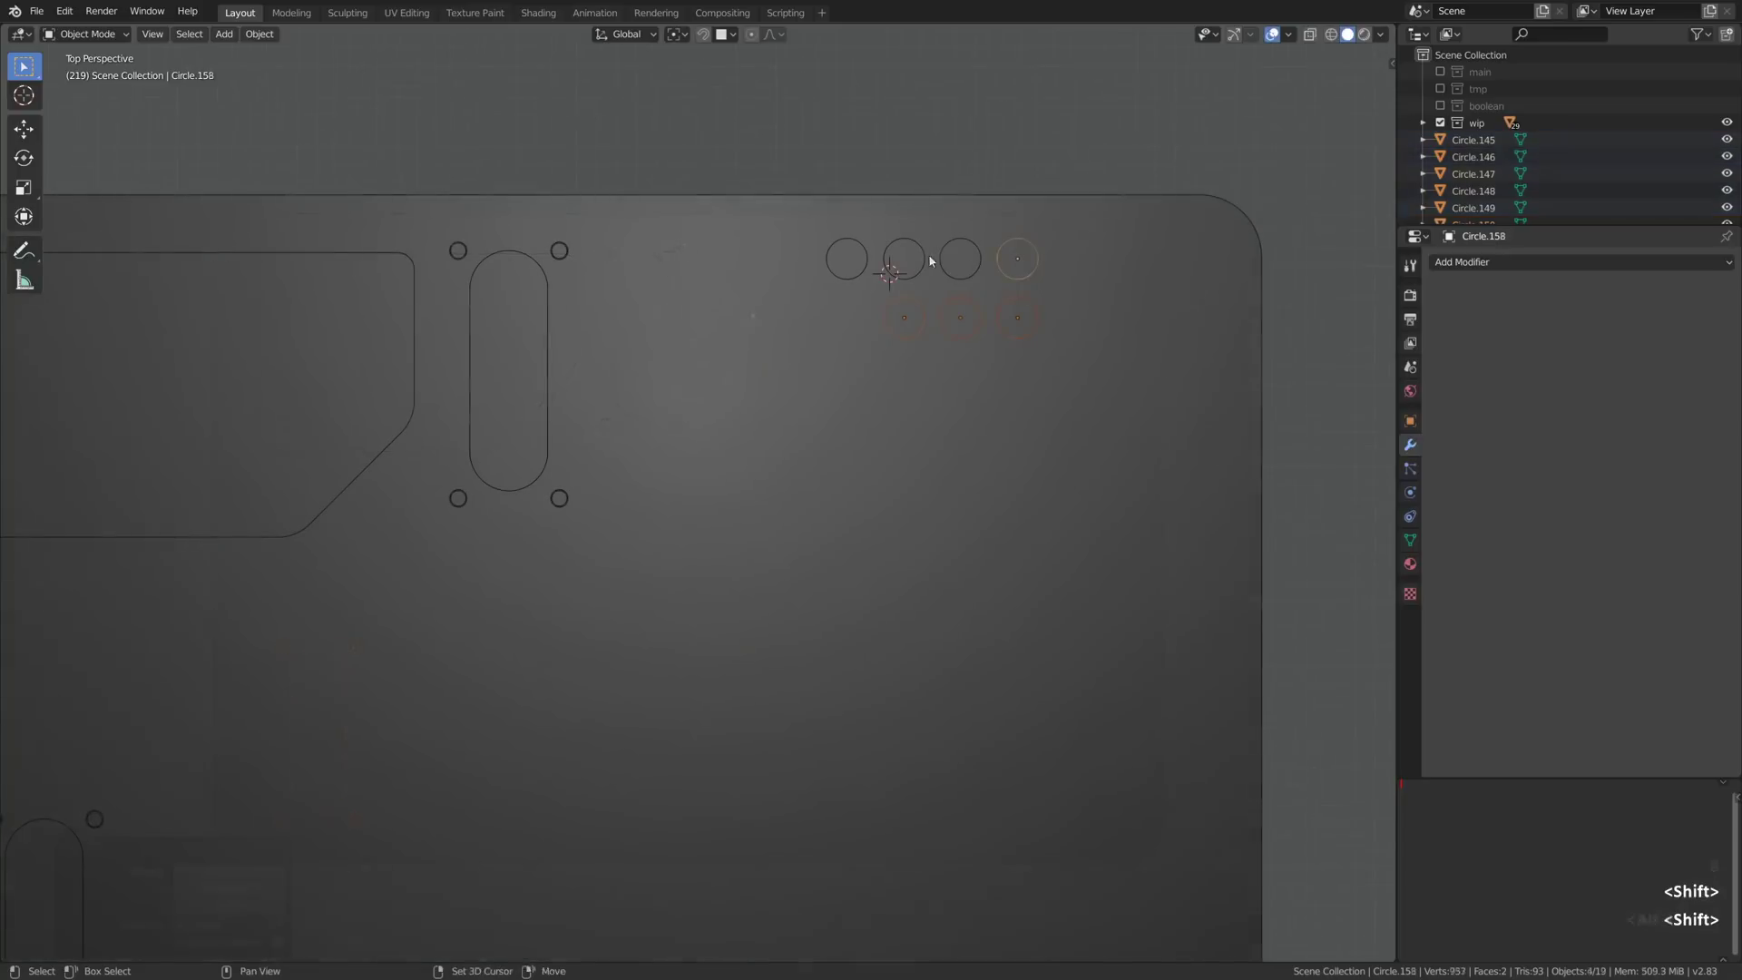
Step: Duplicate the three lower-row circles and the last upper-row circle about 0.381 m along X
key("shift+d")
key("y")
key("x")
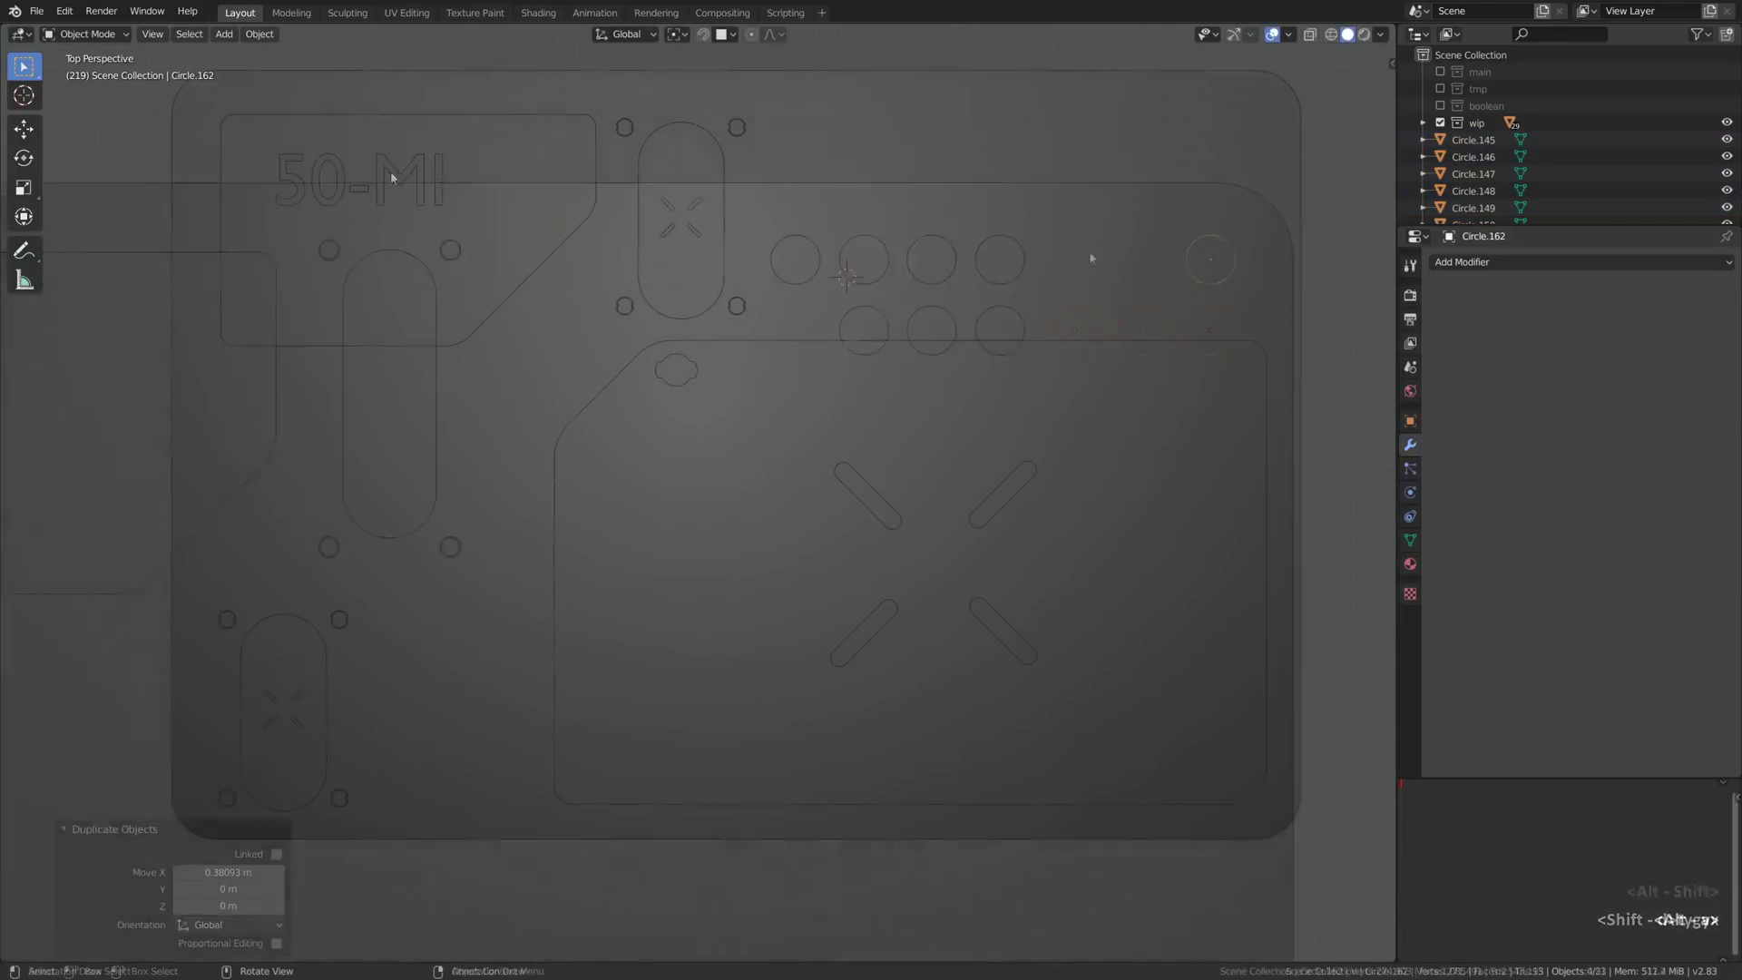
key("alt+a")
left_click(411, 180)
key("g")
right_click(393, 189)
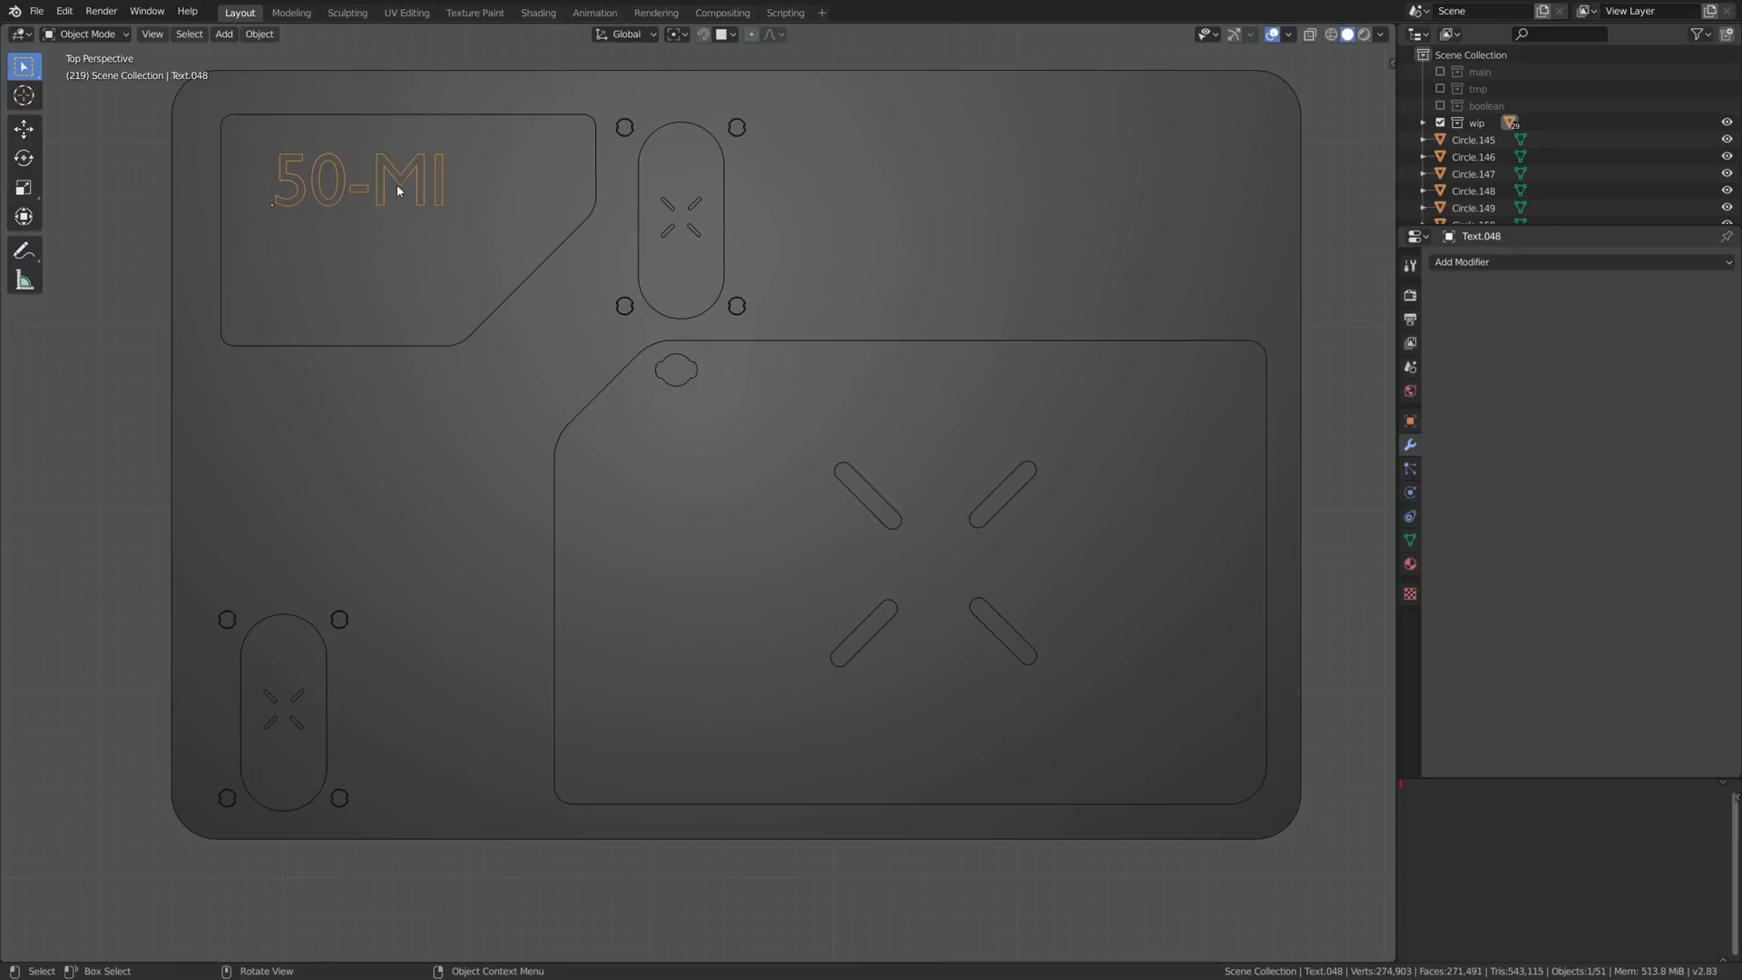
left_click(562, 721)
key("g")
right_click(476, 622)
Step: Select all outlines of the finished 50-MI layout with the base panel plane active, and cut them into it with Knife Project
left_click_drag(595, 640, 594, 572, "alt")
left_click_drag(419, 238, 404, 265, "alt+shift")
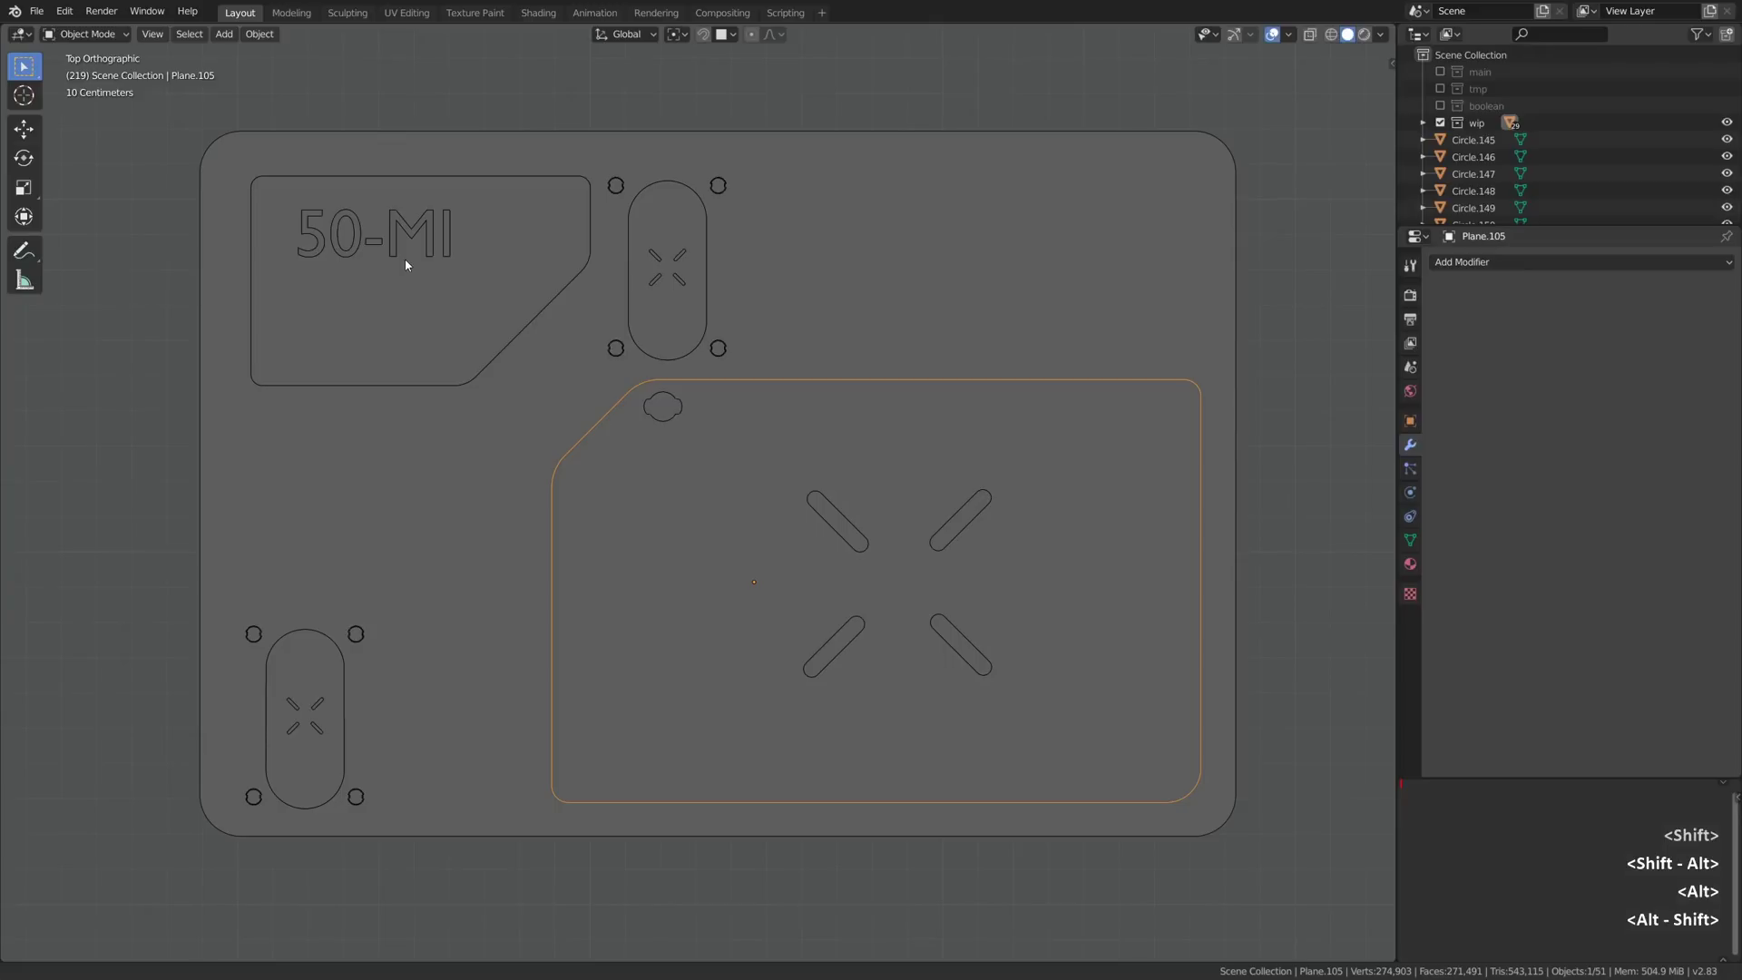
key("alt+shift+b")
left_click_drag(151, 118, 1287, 887)
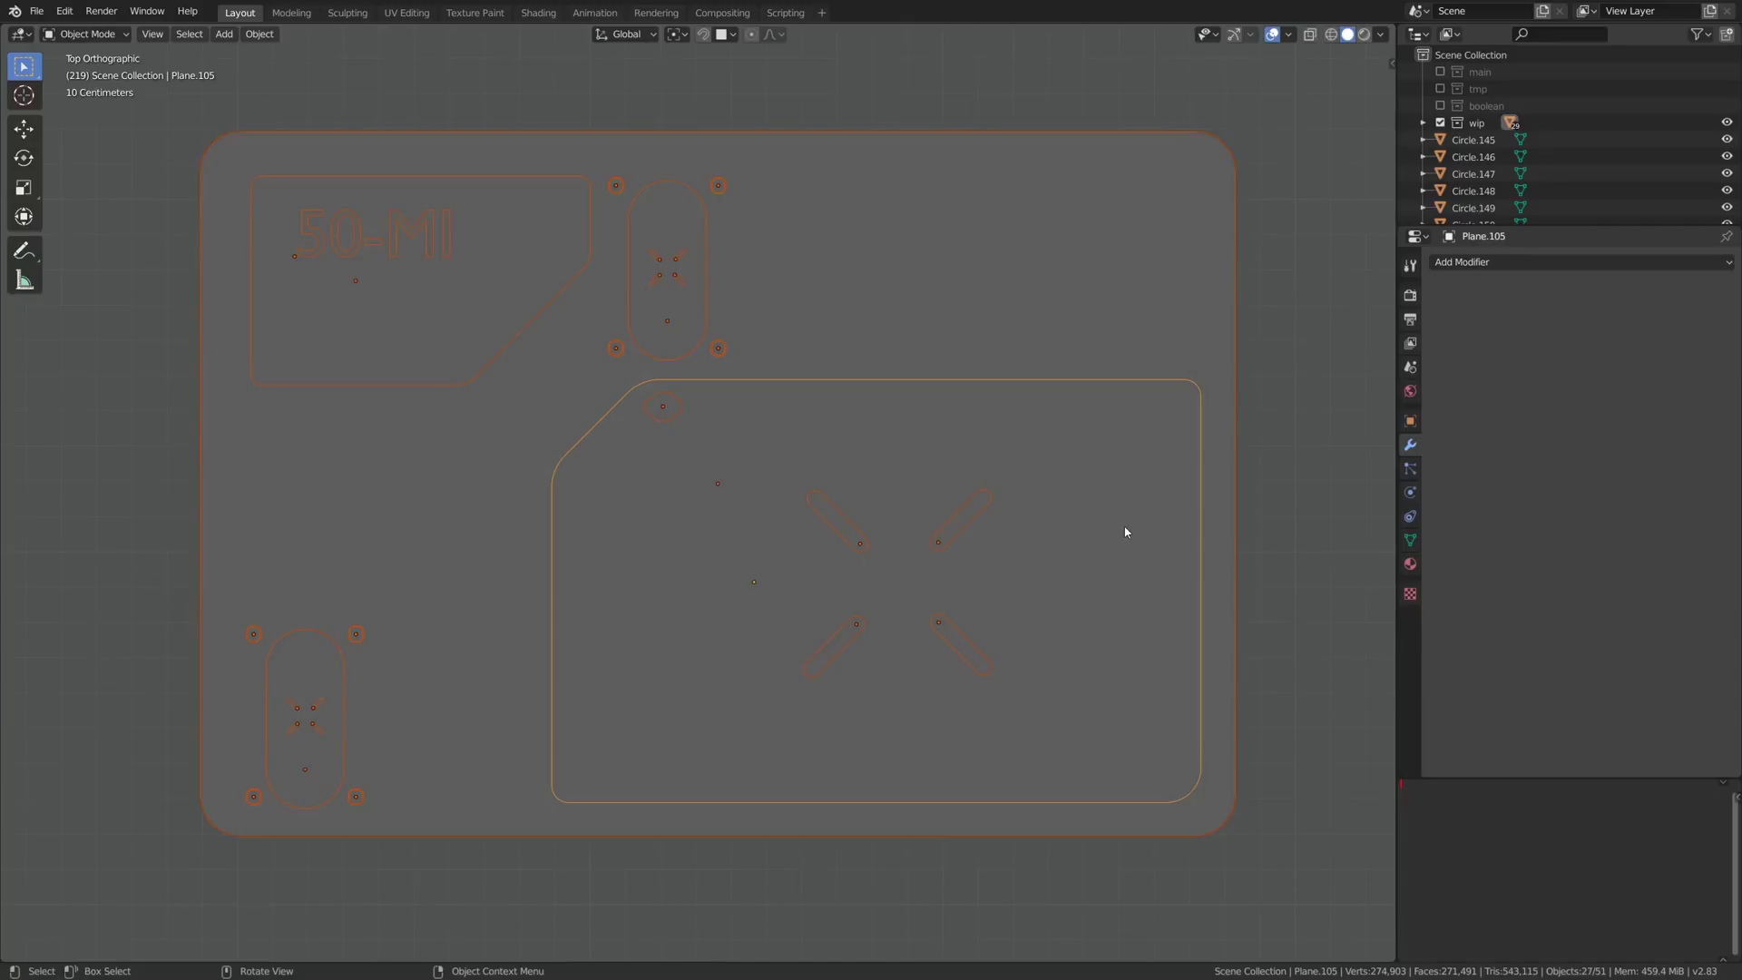
key("shift")
left_click(1005, 164, "shift")
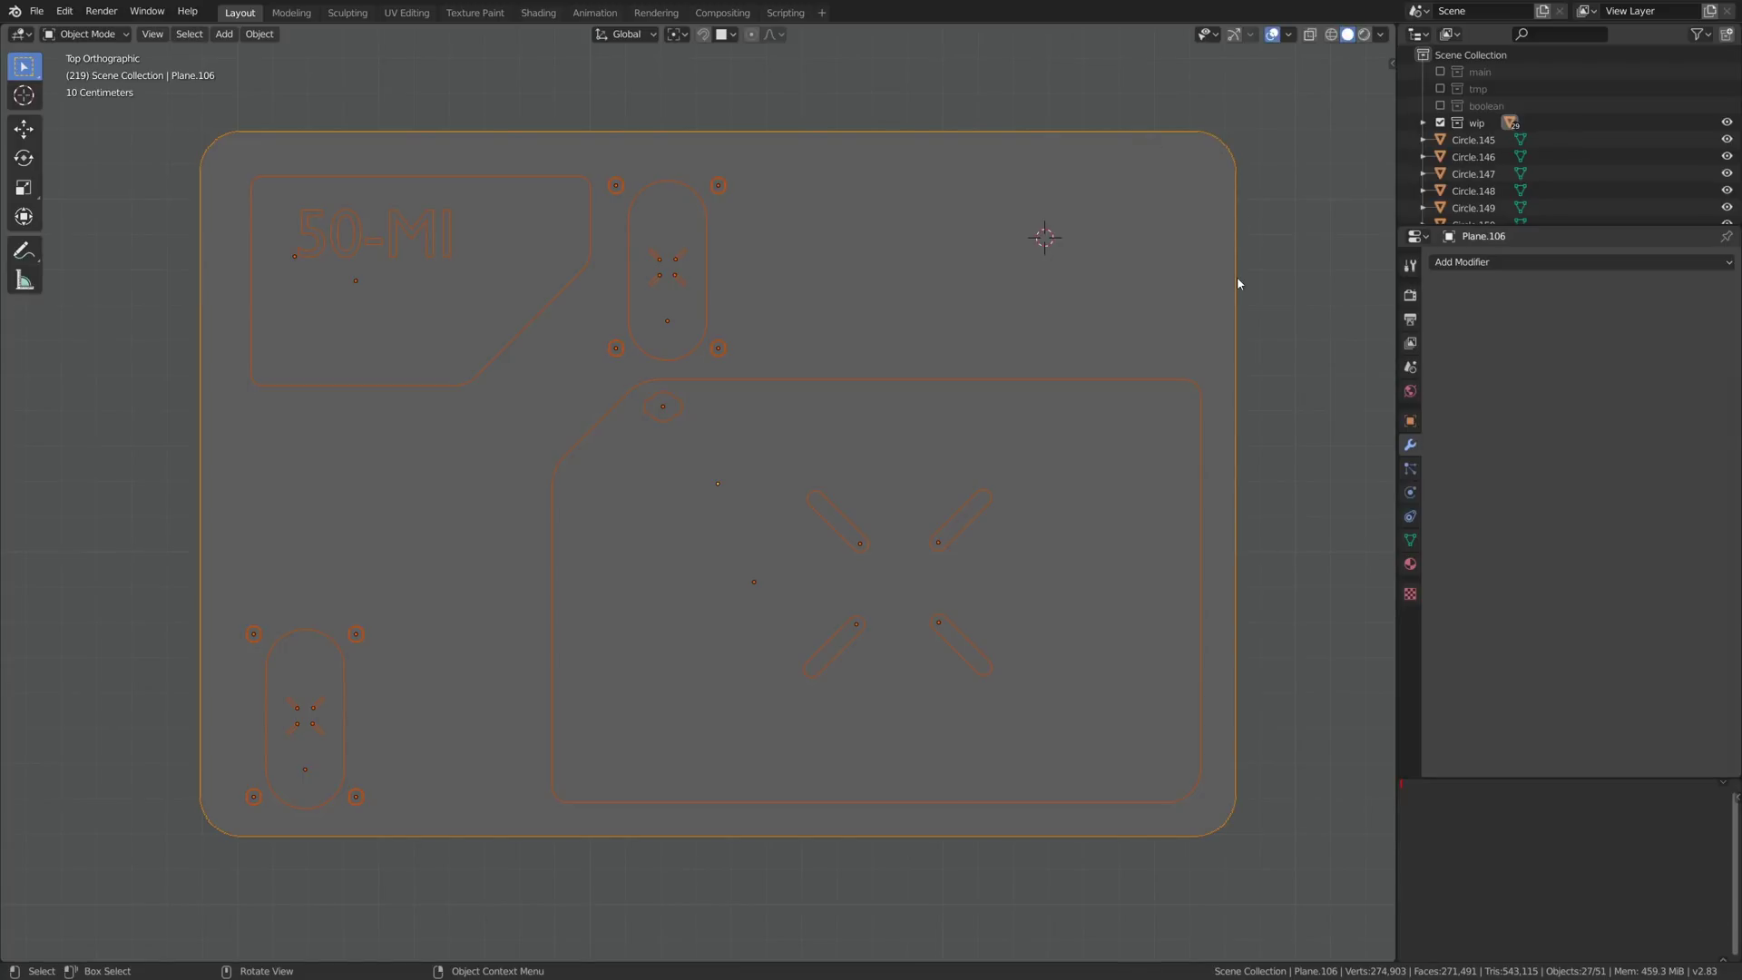
key("Tab")
key("Home")
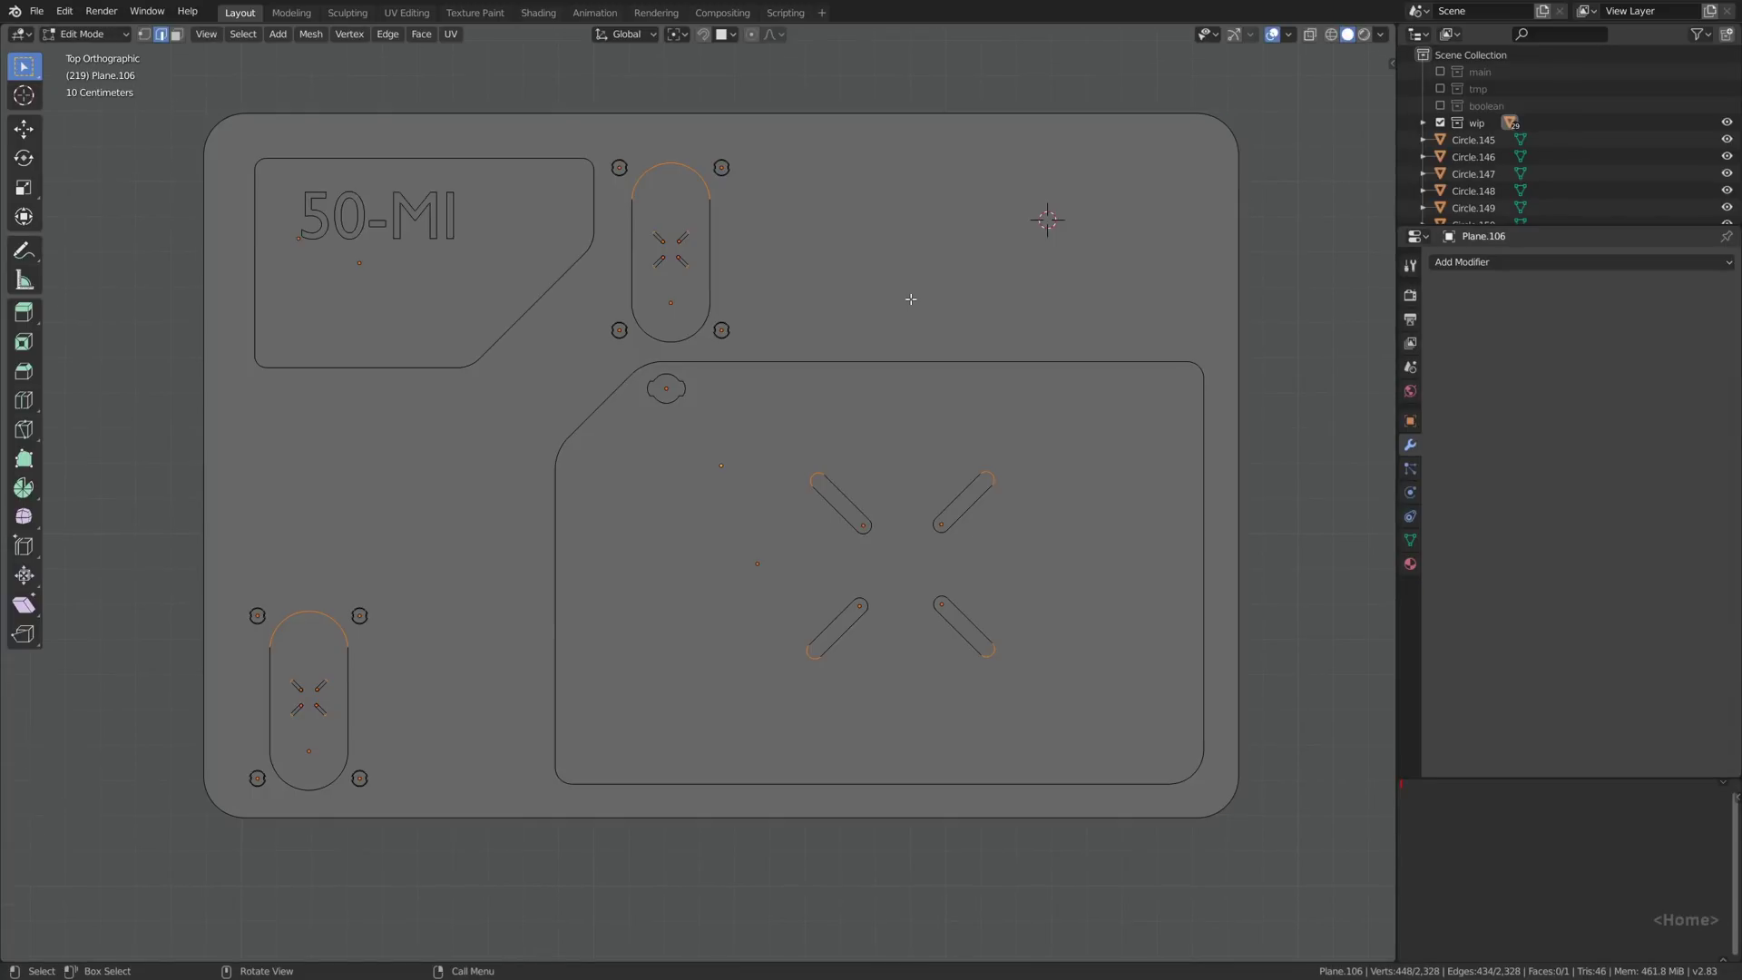
key("a")
key("alt+a")
left_click(310, 33)
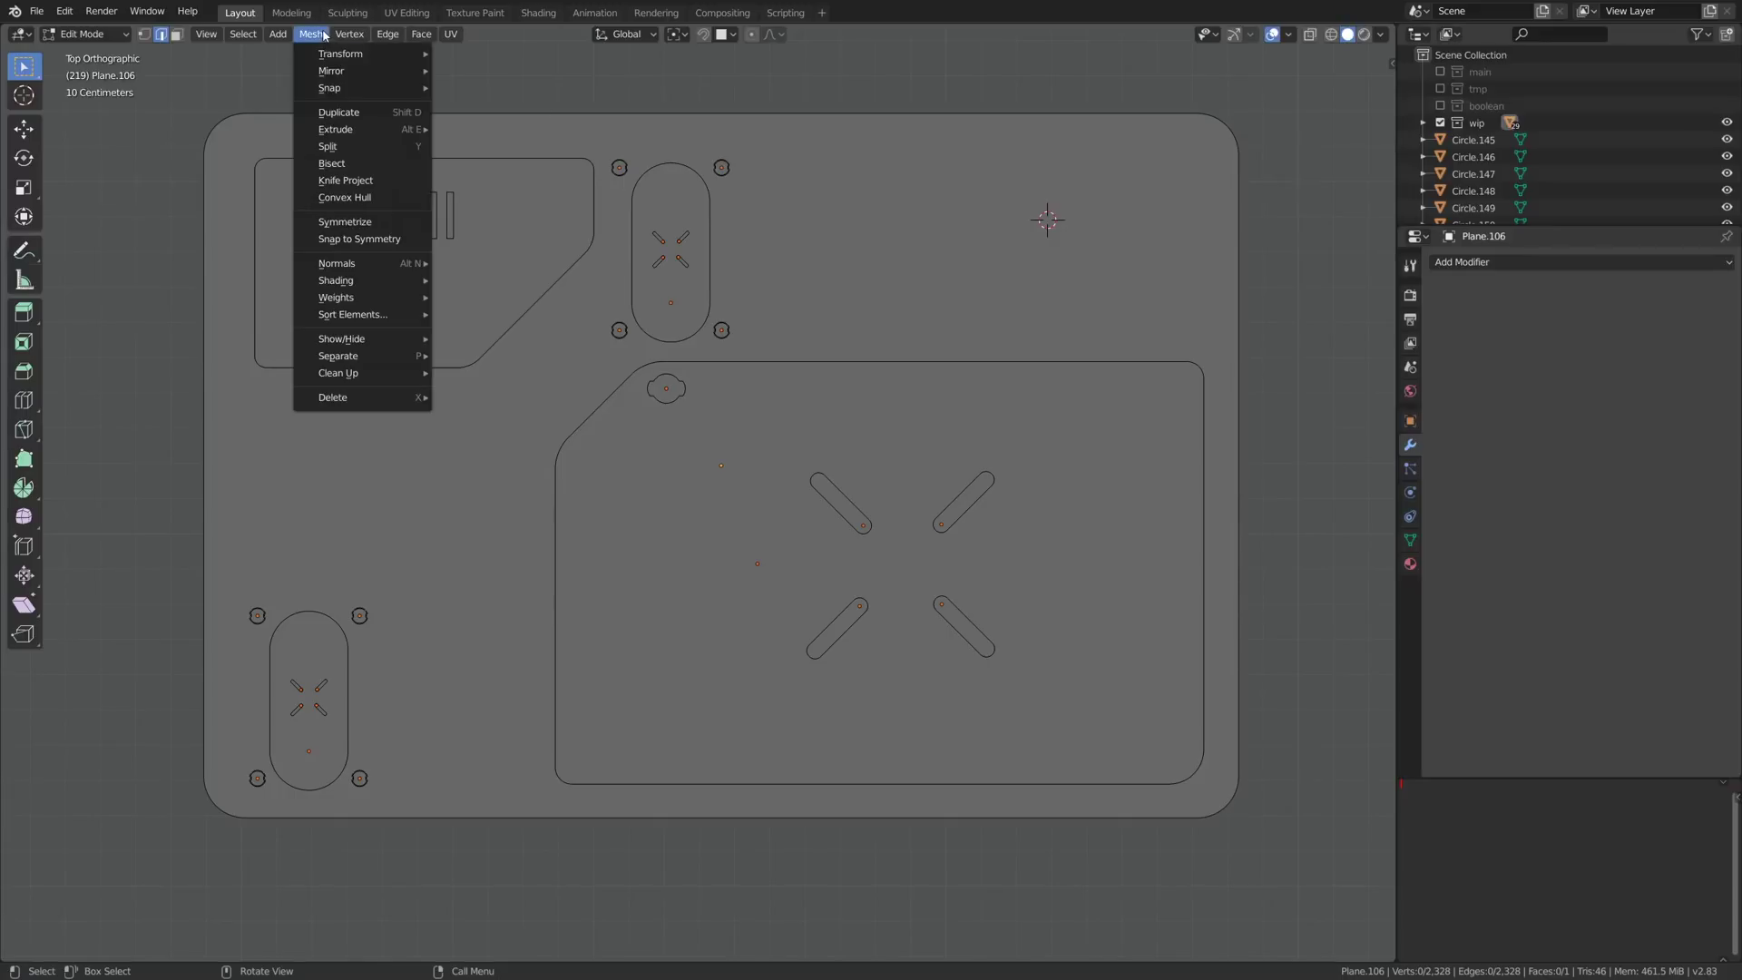
left_click(349, 181)
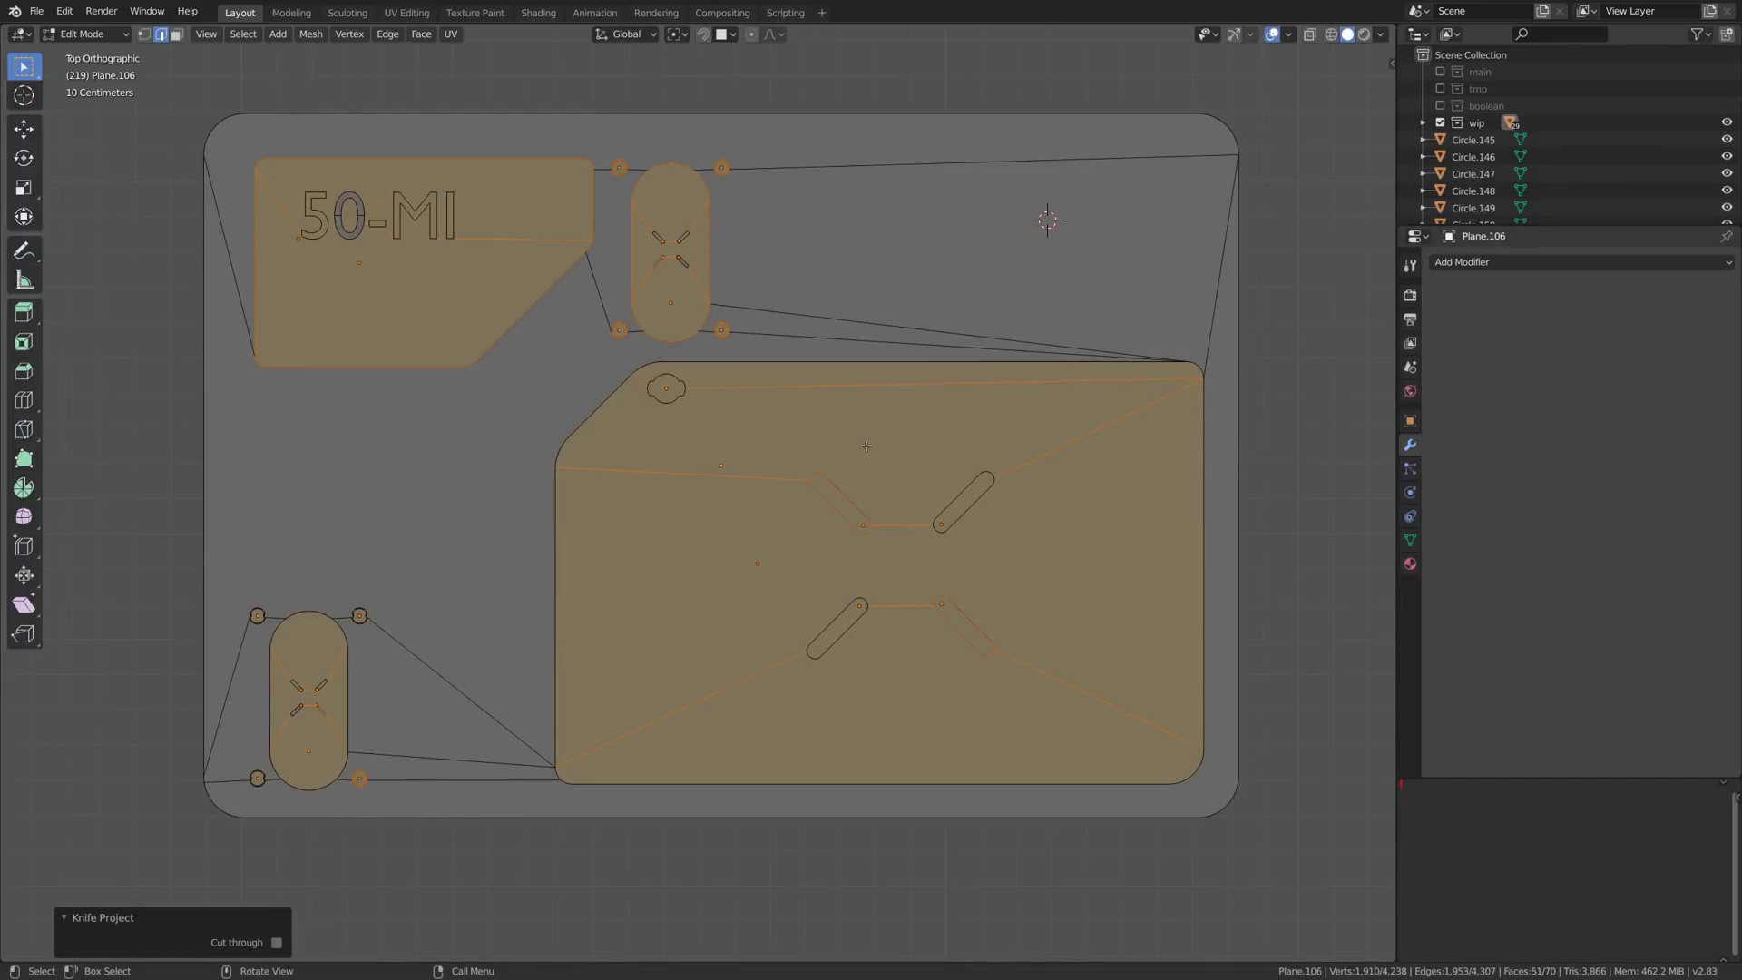
Step: Move the cut panel about 2.44 m up along Y, away from the cutting outlines
key("Tab")
left_click(1096, 264)
scroll(1083, 257, "down", 3)
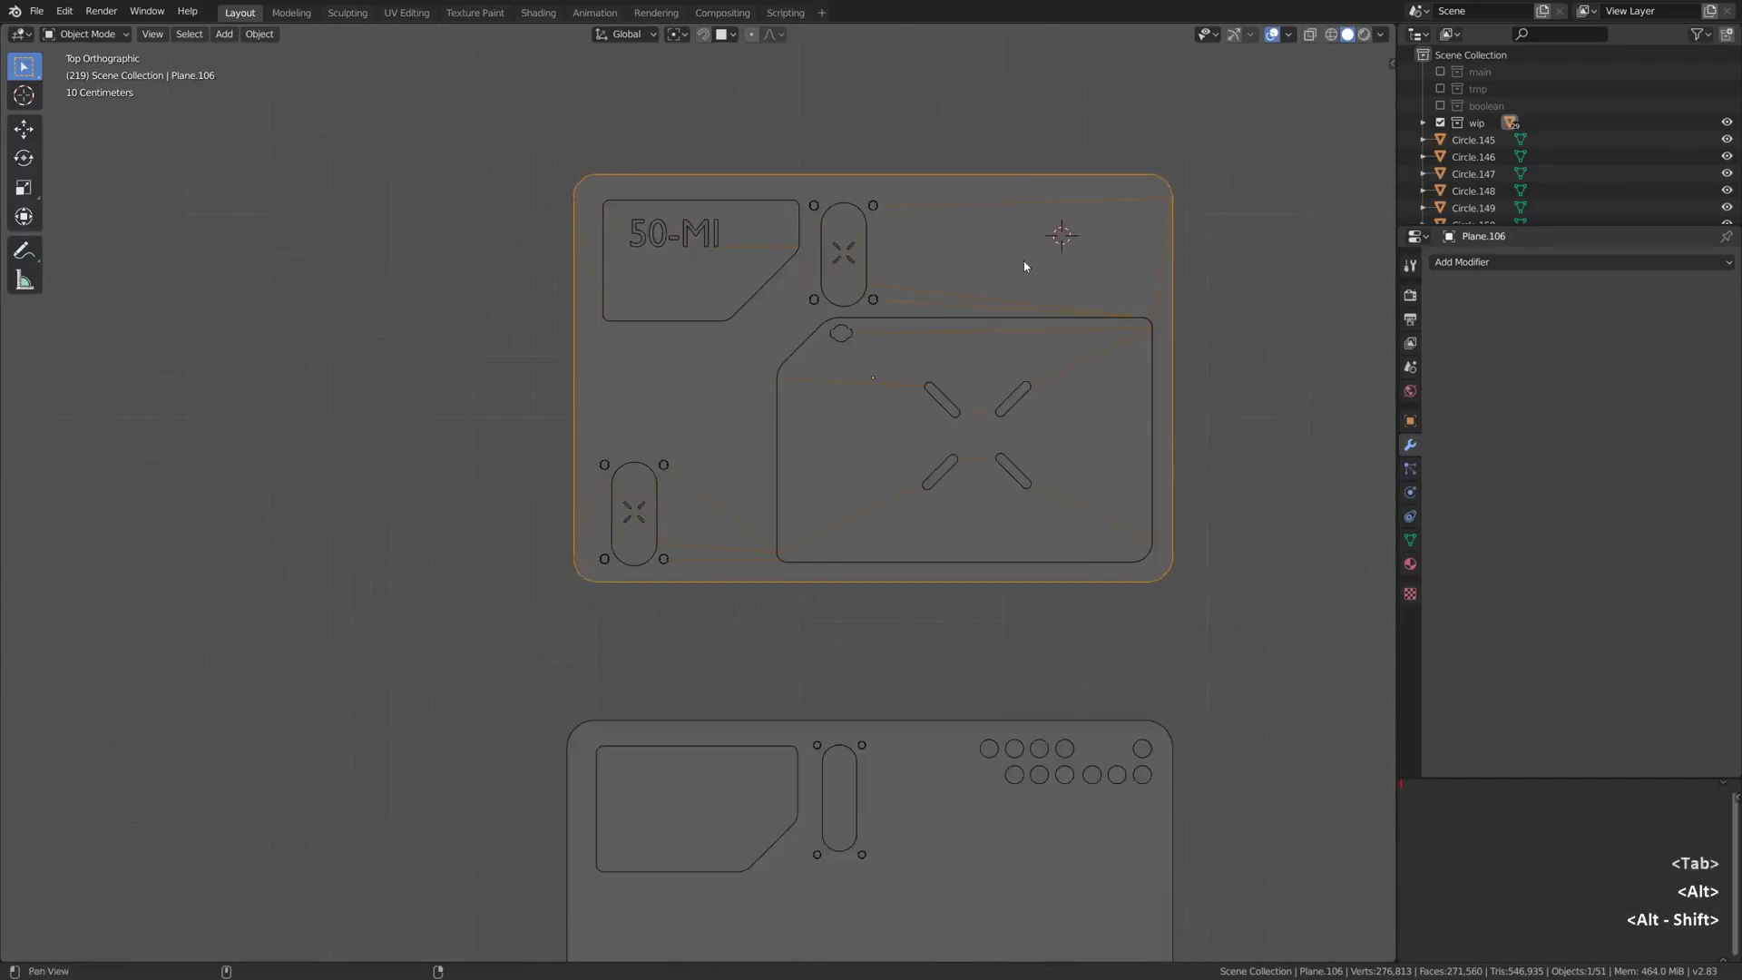
left_click_drag(997, 265, 882, 580, "alt+shift")
key("g")
key("y")
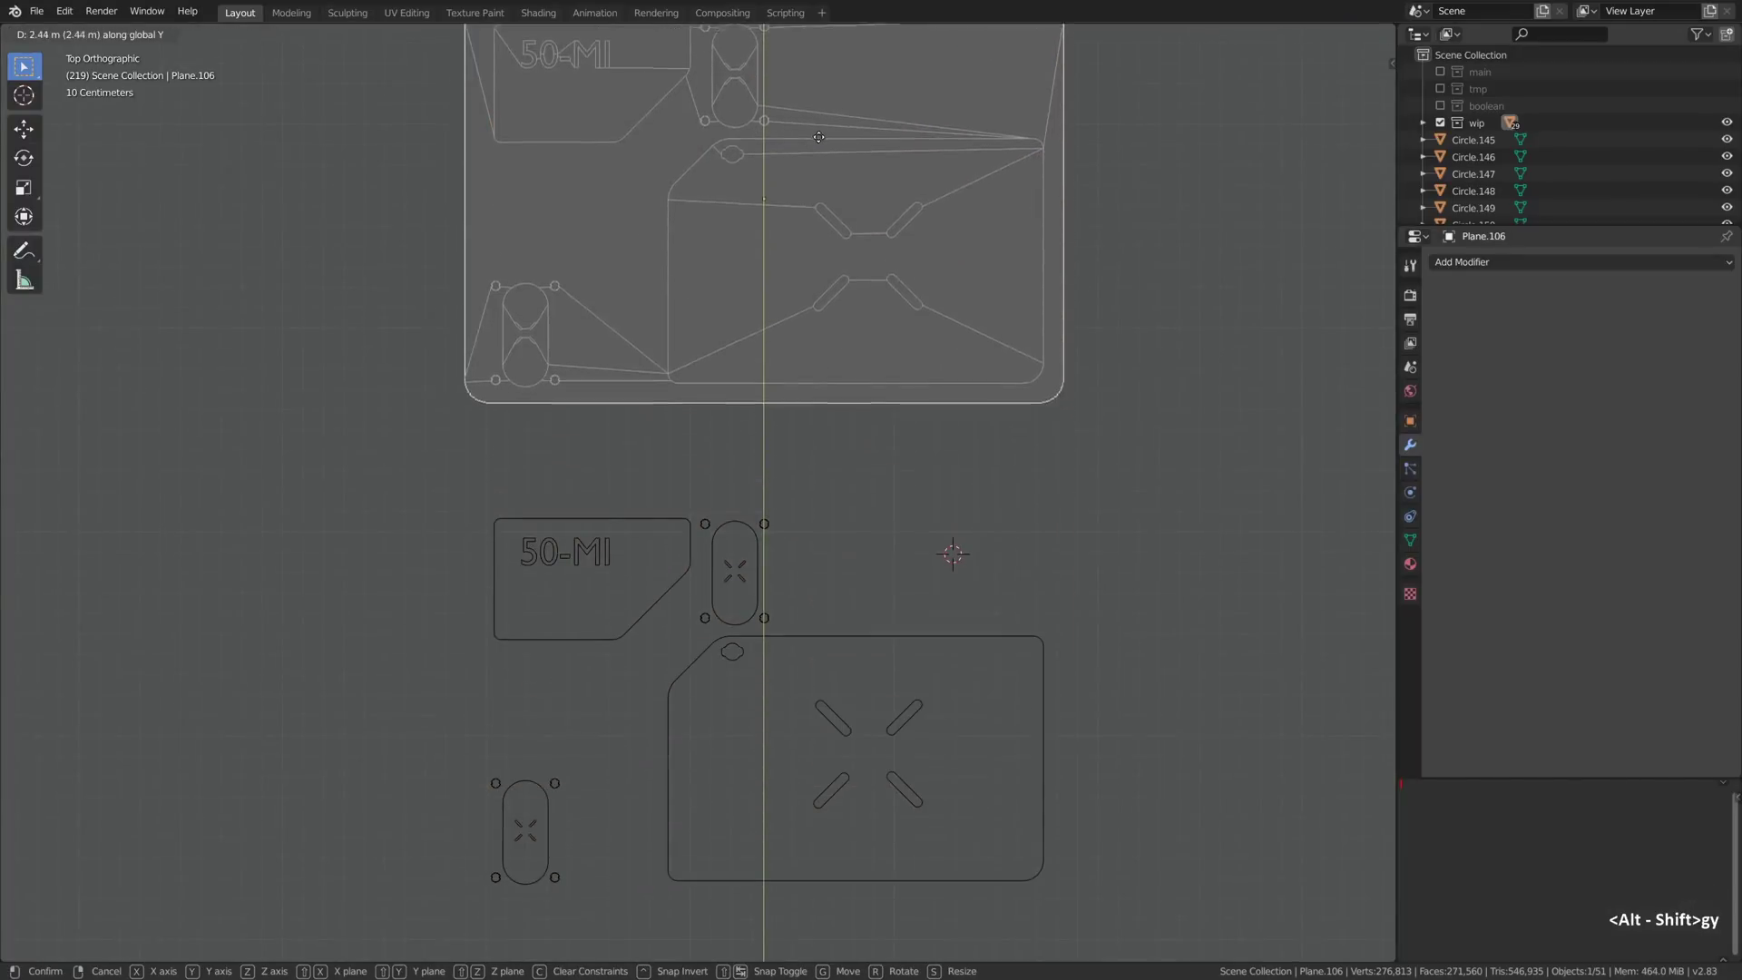
left_click(818, 134)
left_click_drag(835, 192, 829, 449, "alt+shift")
key("alt+a")
scroll(744, 393, "up", 3)
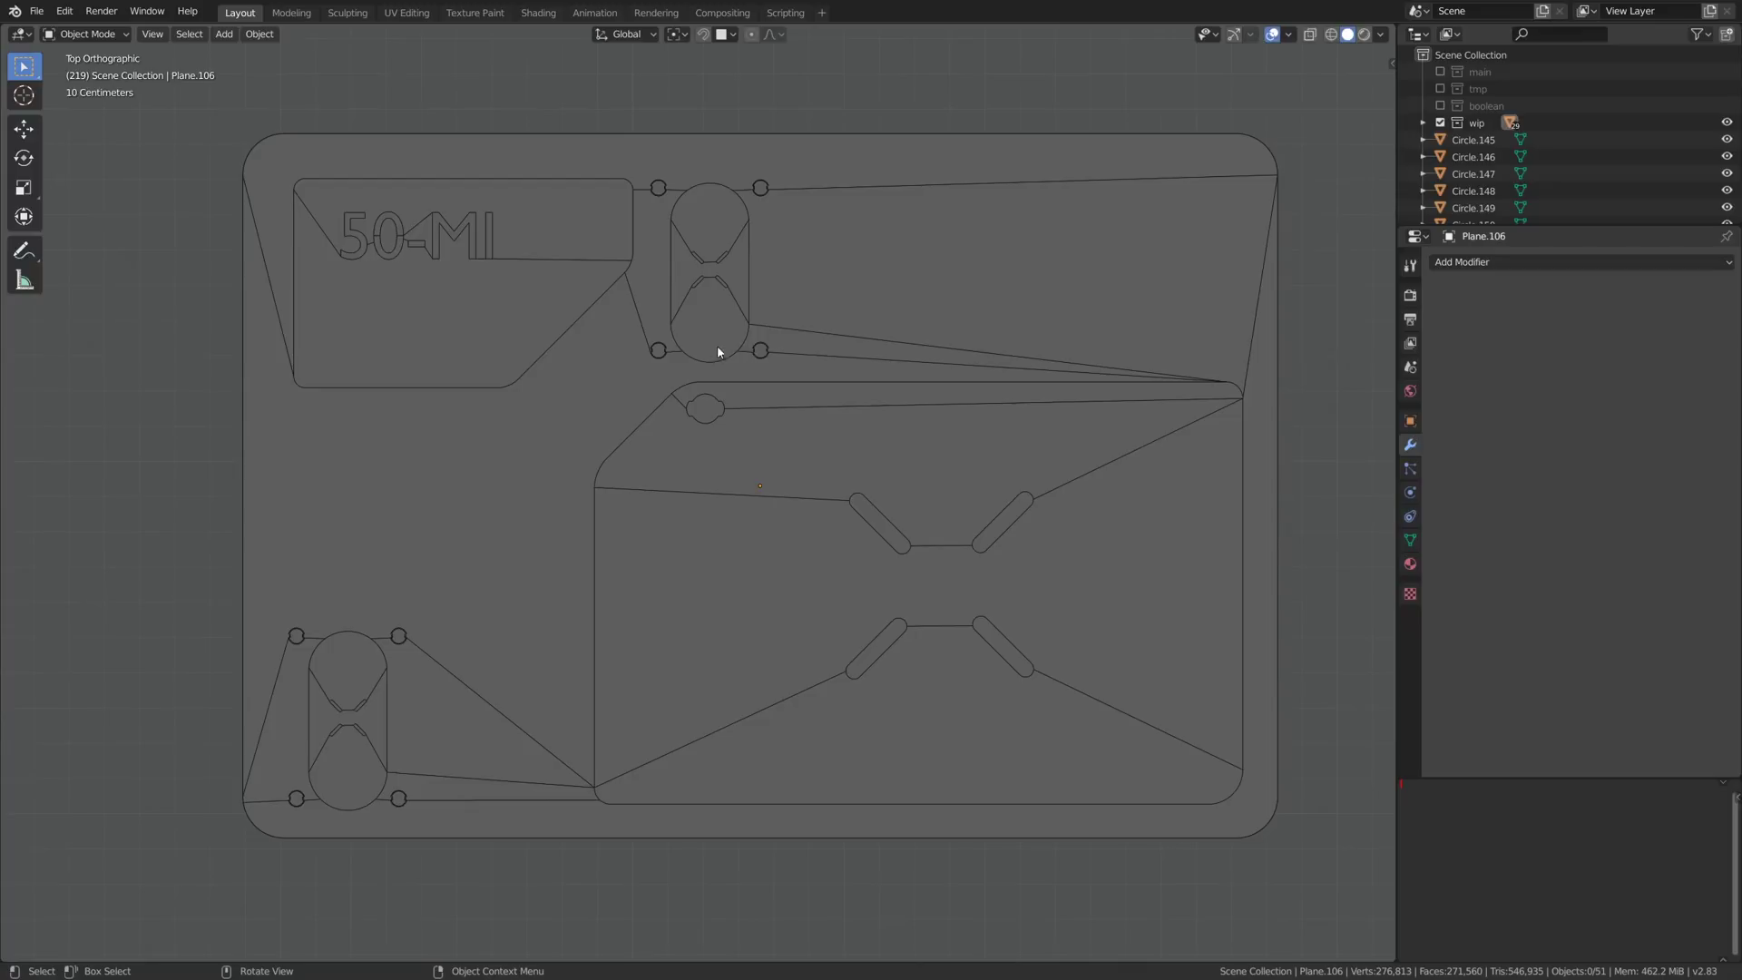
Step: Extrude the ring faces of the four screw holes around the upper slot along their normals
left_click_drag(744, 348, 795, 196, "ctrl+alt")
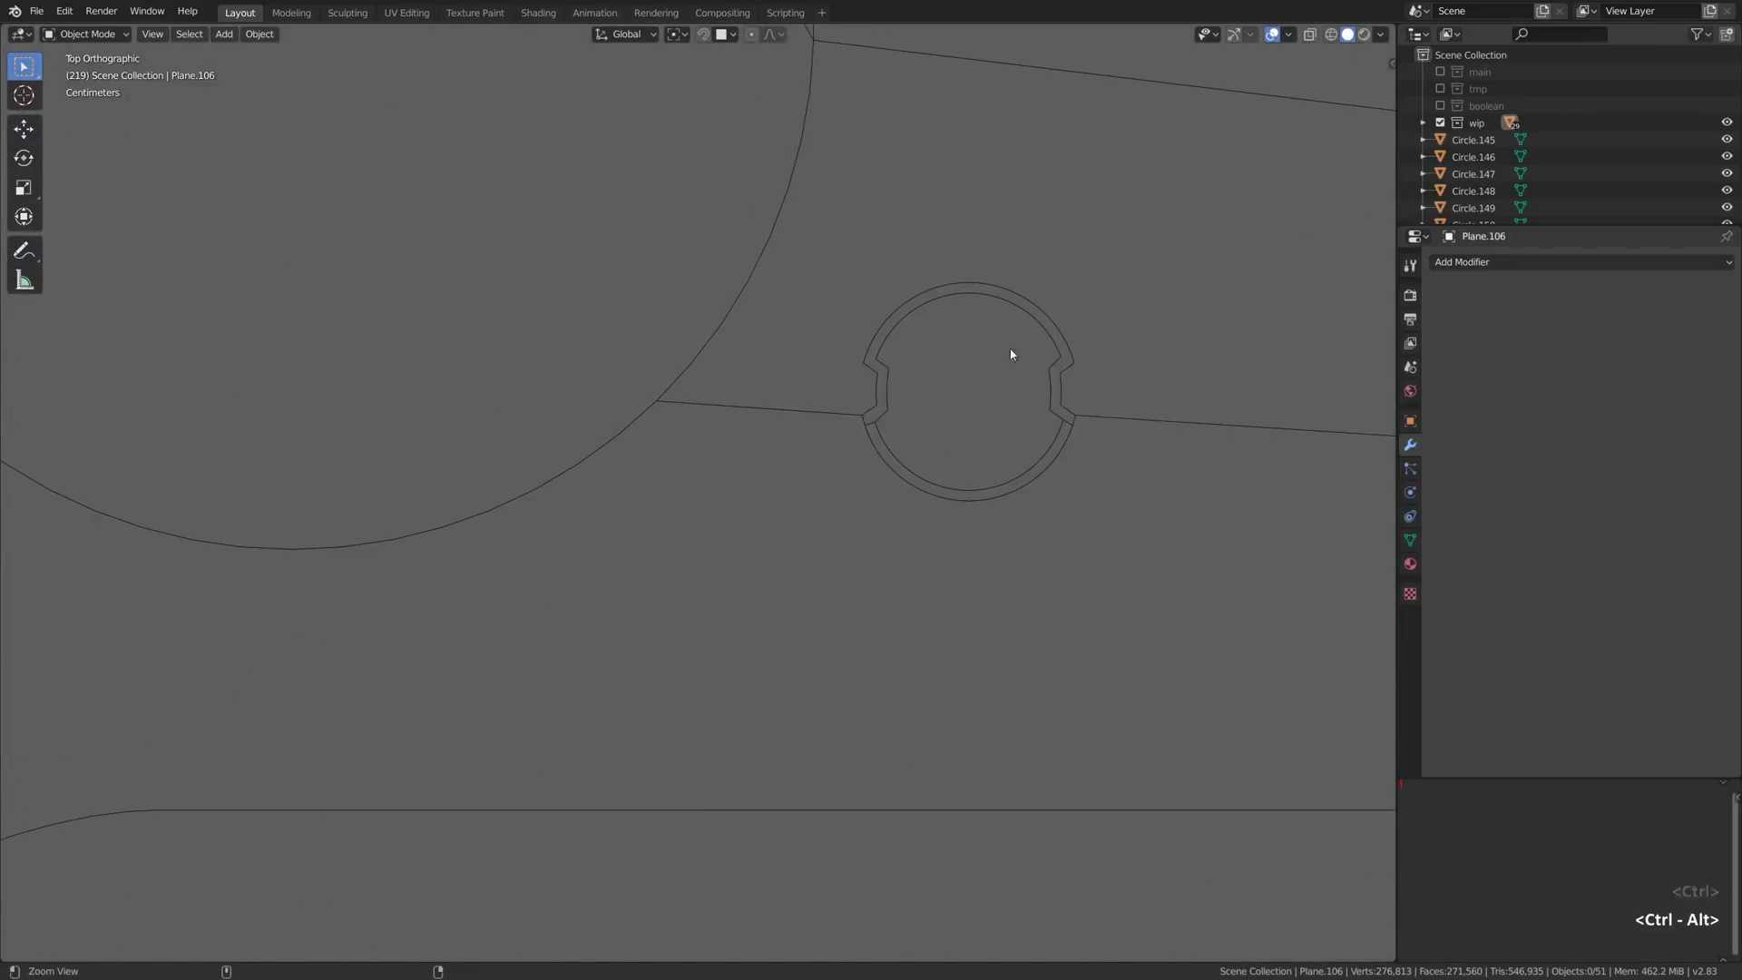
middle_click_drag(1025, 358, 1089, 281, "ctrl")
key("Tab")
key("3")
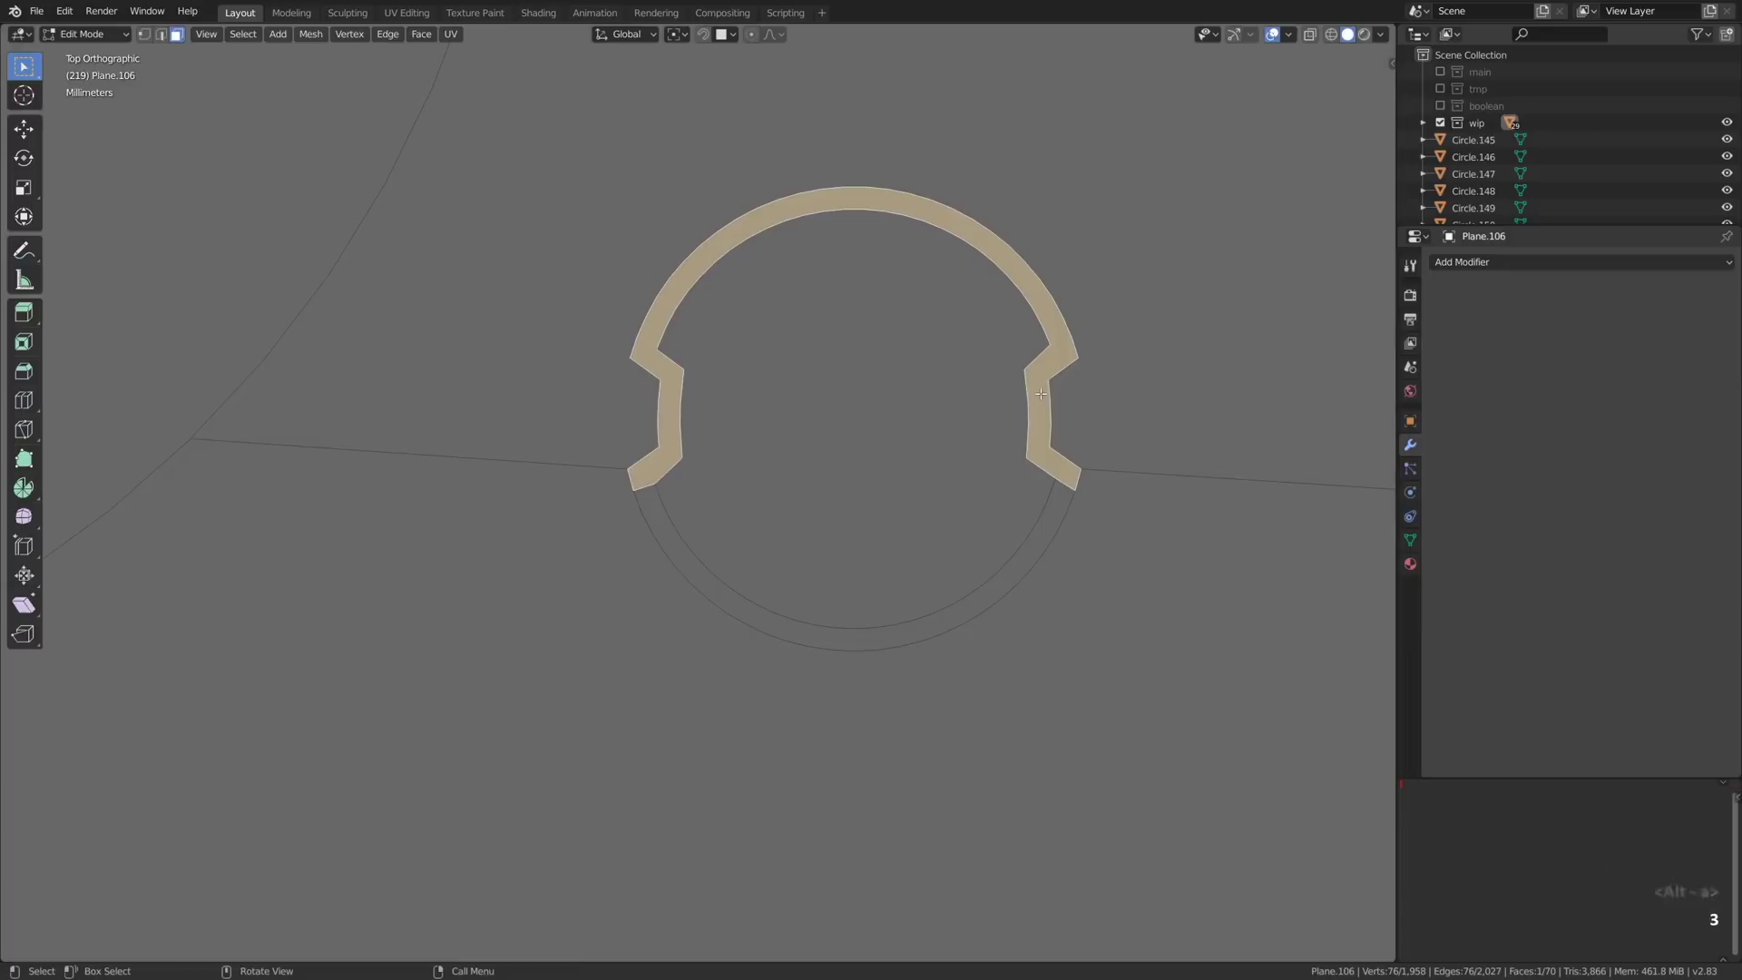
left_click(1040, 528, "shift")
scroll(1016, 482, "down", 9)
scroll(409, 480, "up", 5)
left_click(507, 449, "shift")
left_click(511, 498, "shift")
scroll(524, 481, "down", 6)
left_click_drag(647, 842, 590, 409, "alt+shift")
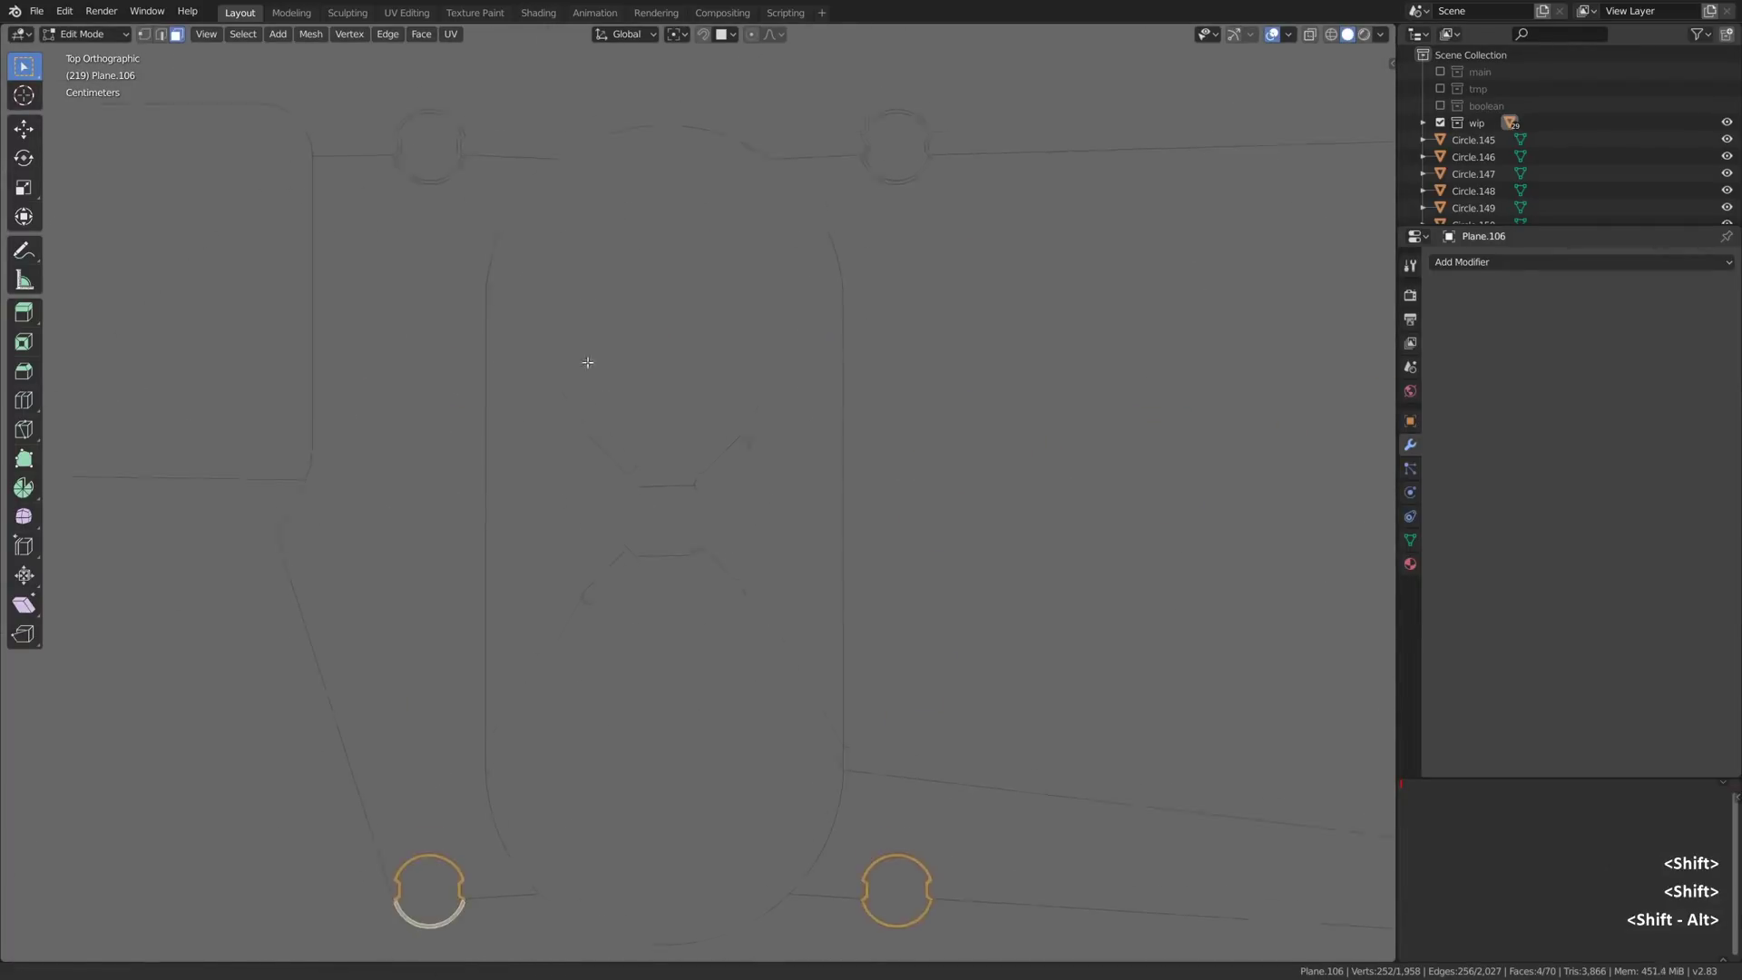
left_click(463, 232, "alt+shift")
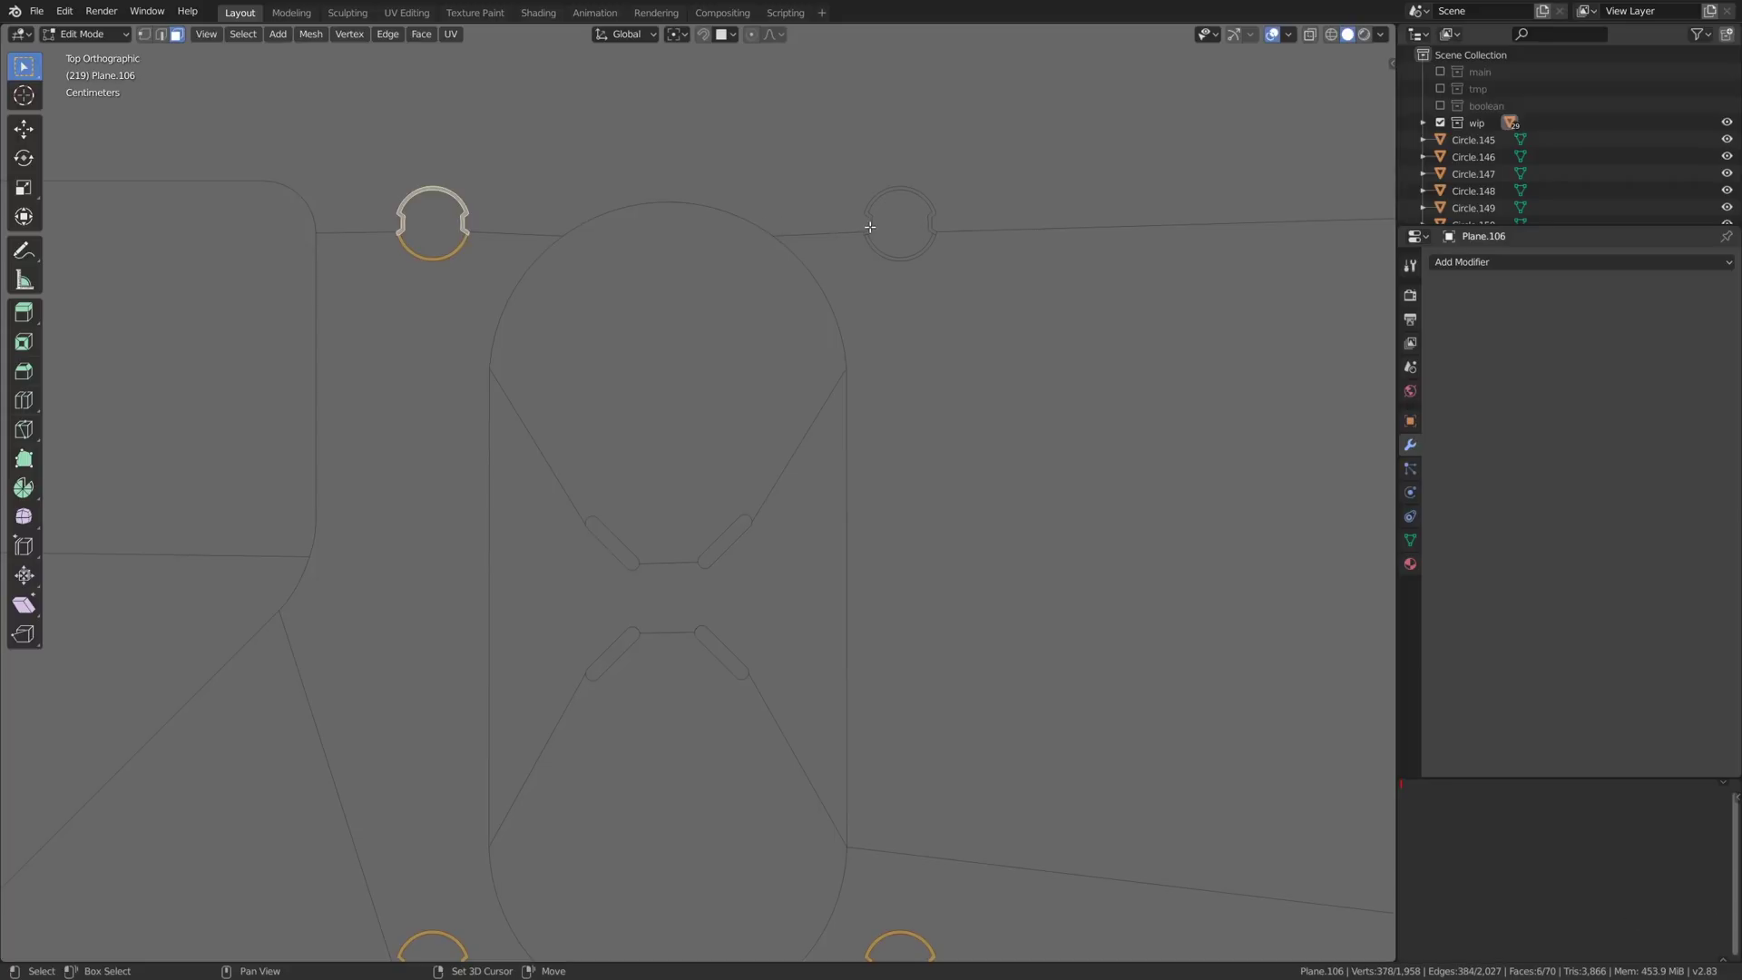
middle_click_drag(870, 226, 775, 165)
key("alt+e")
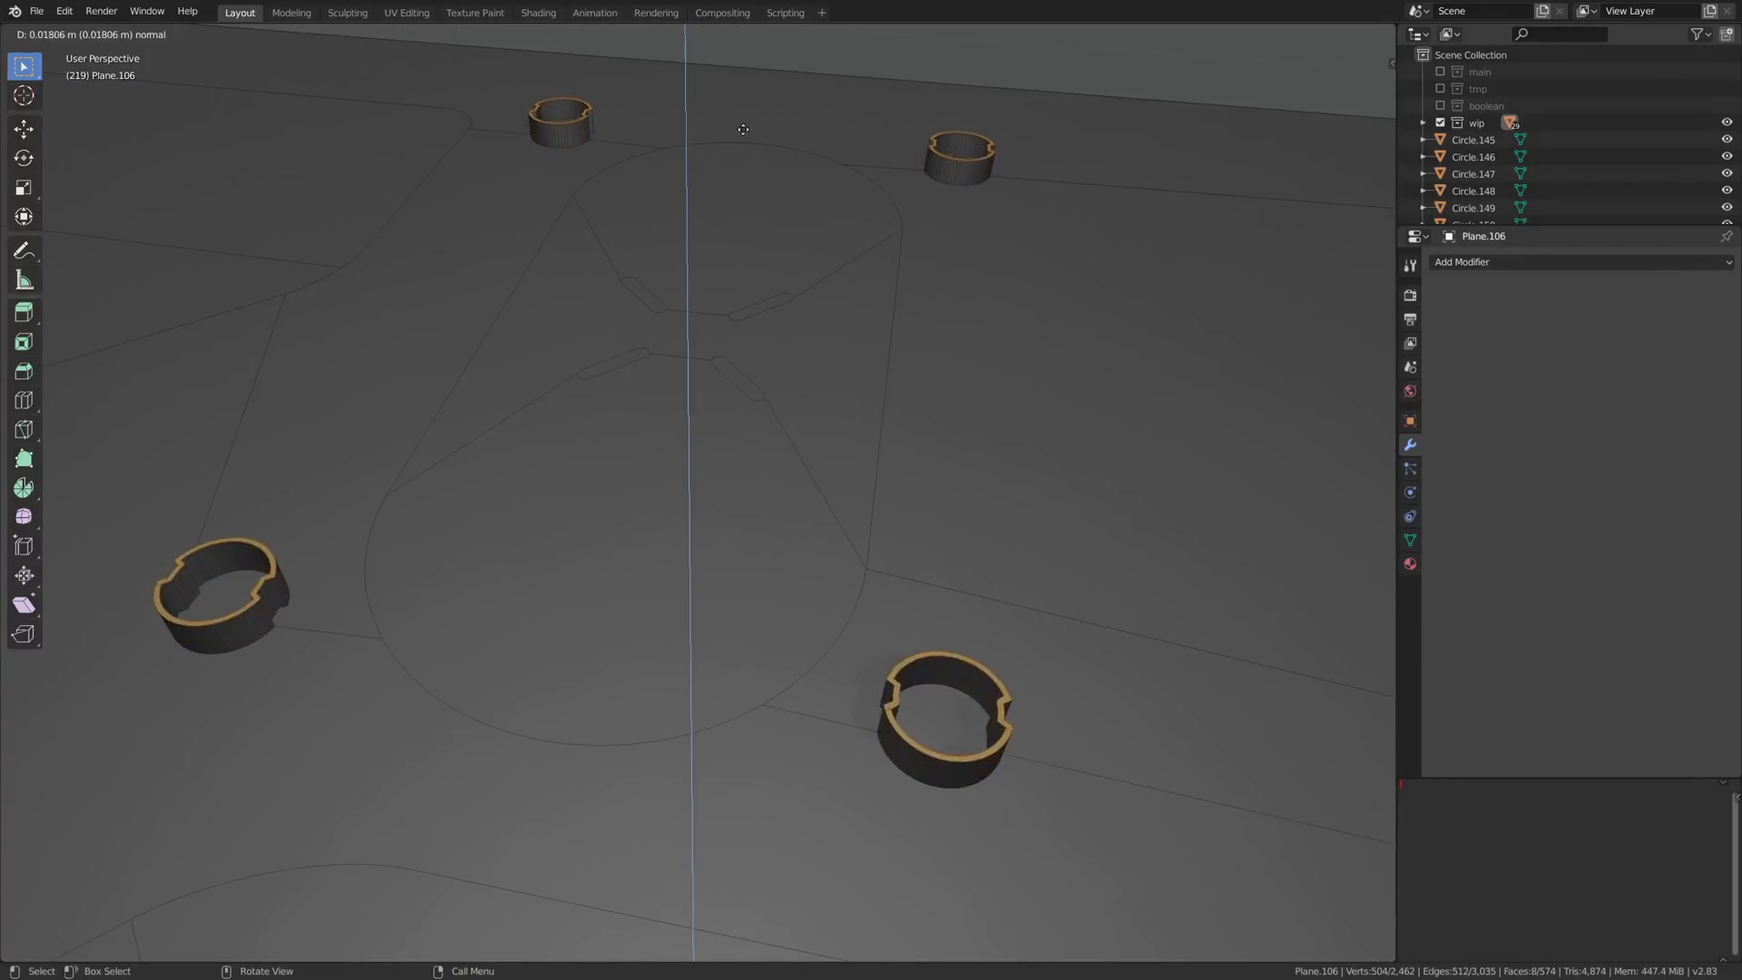
left_click(678, 254)
key("Tab")
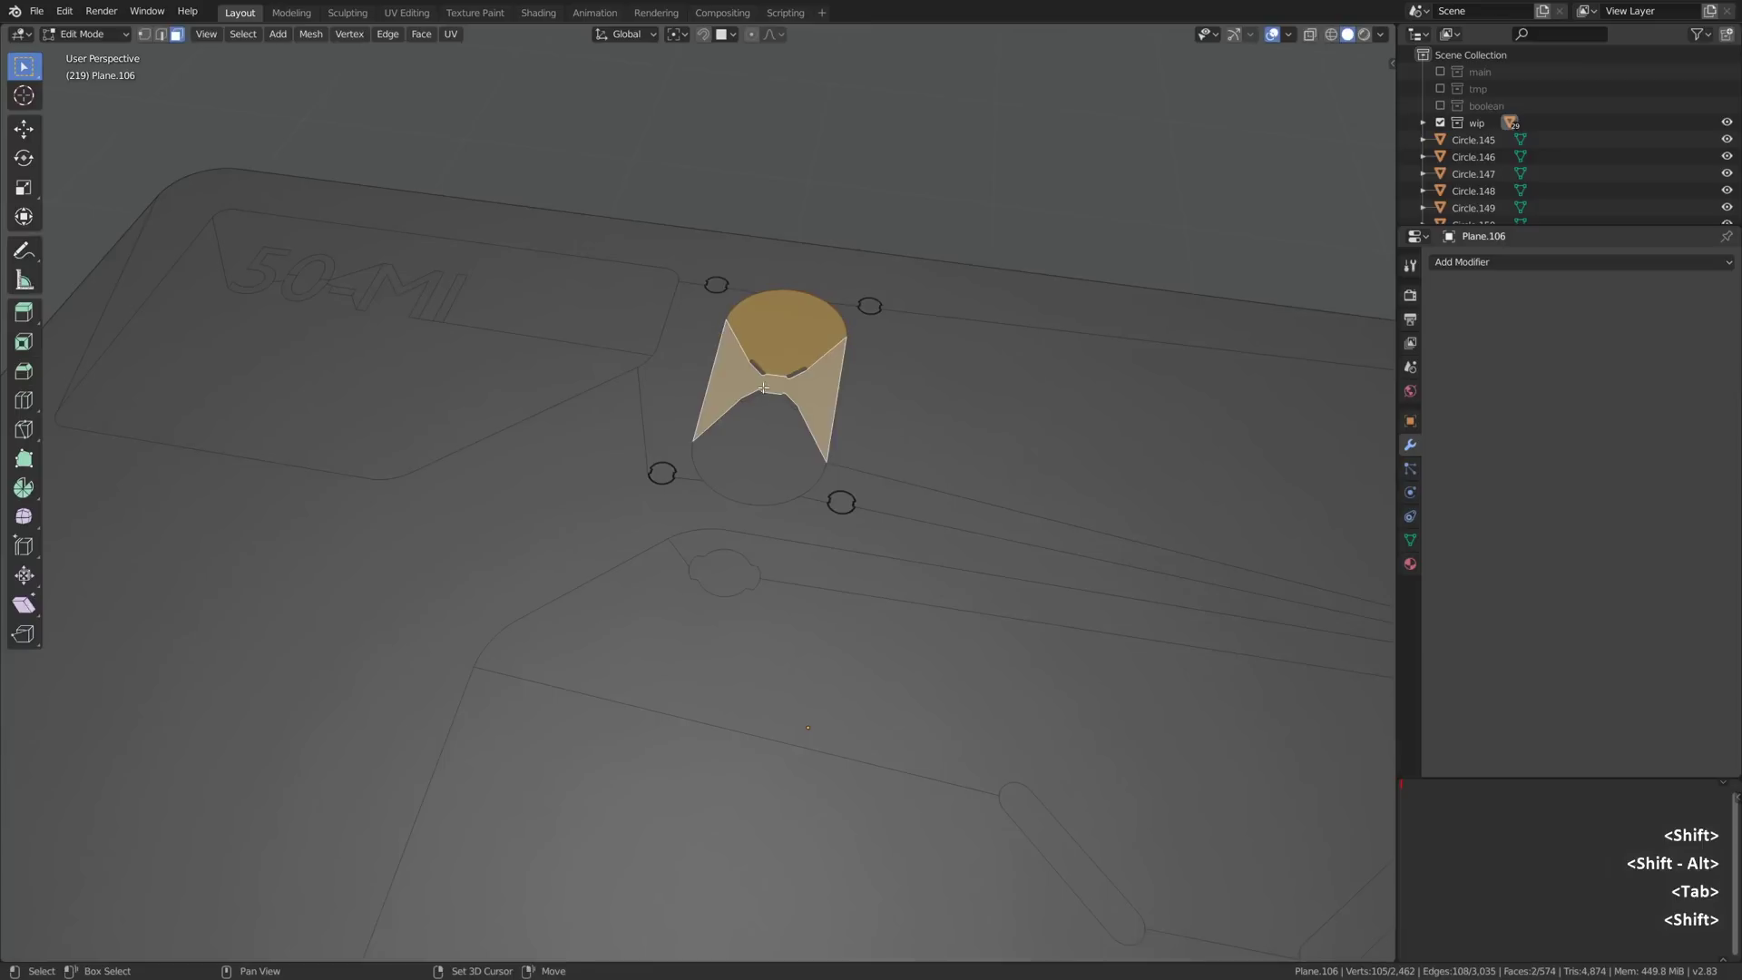
Step: Extrude the upper slot's faces about 0.016 m along their normals and tilt the raised top about 5° around global X
left_click(767, 433, "shift")
middle_click_drag(777, 359, 759, 336)
key("alt+e")
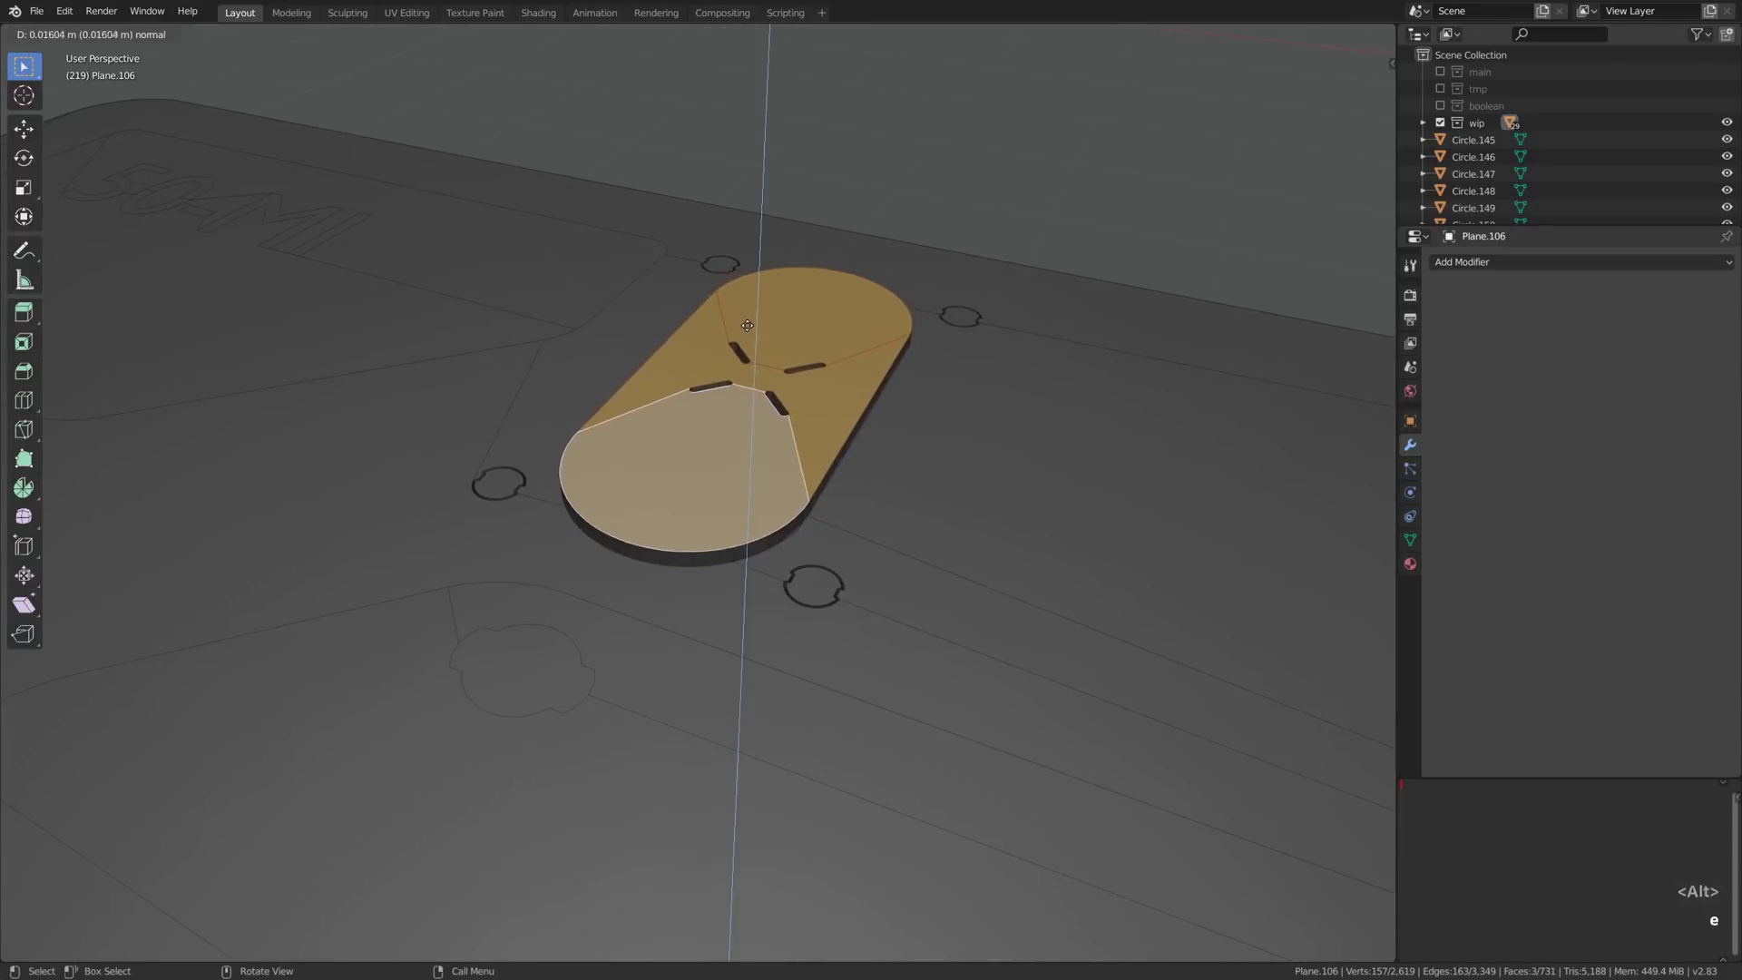
key("r")
key("y")
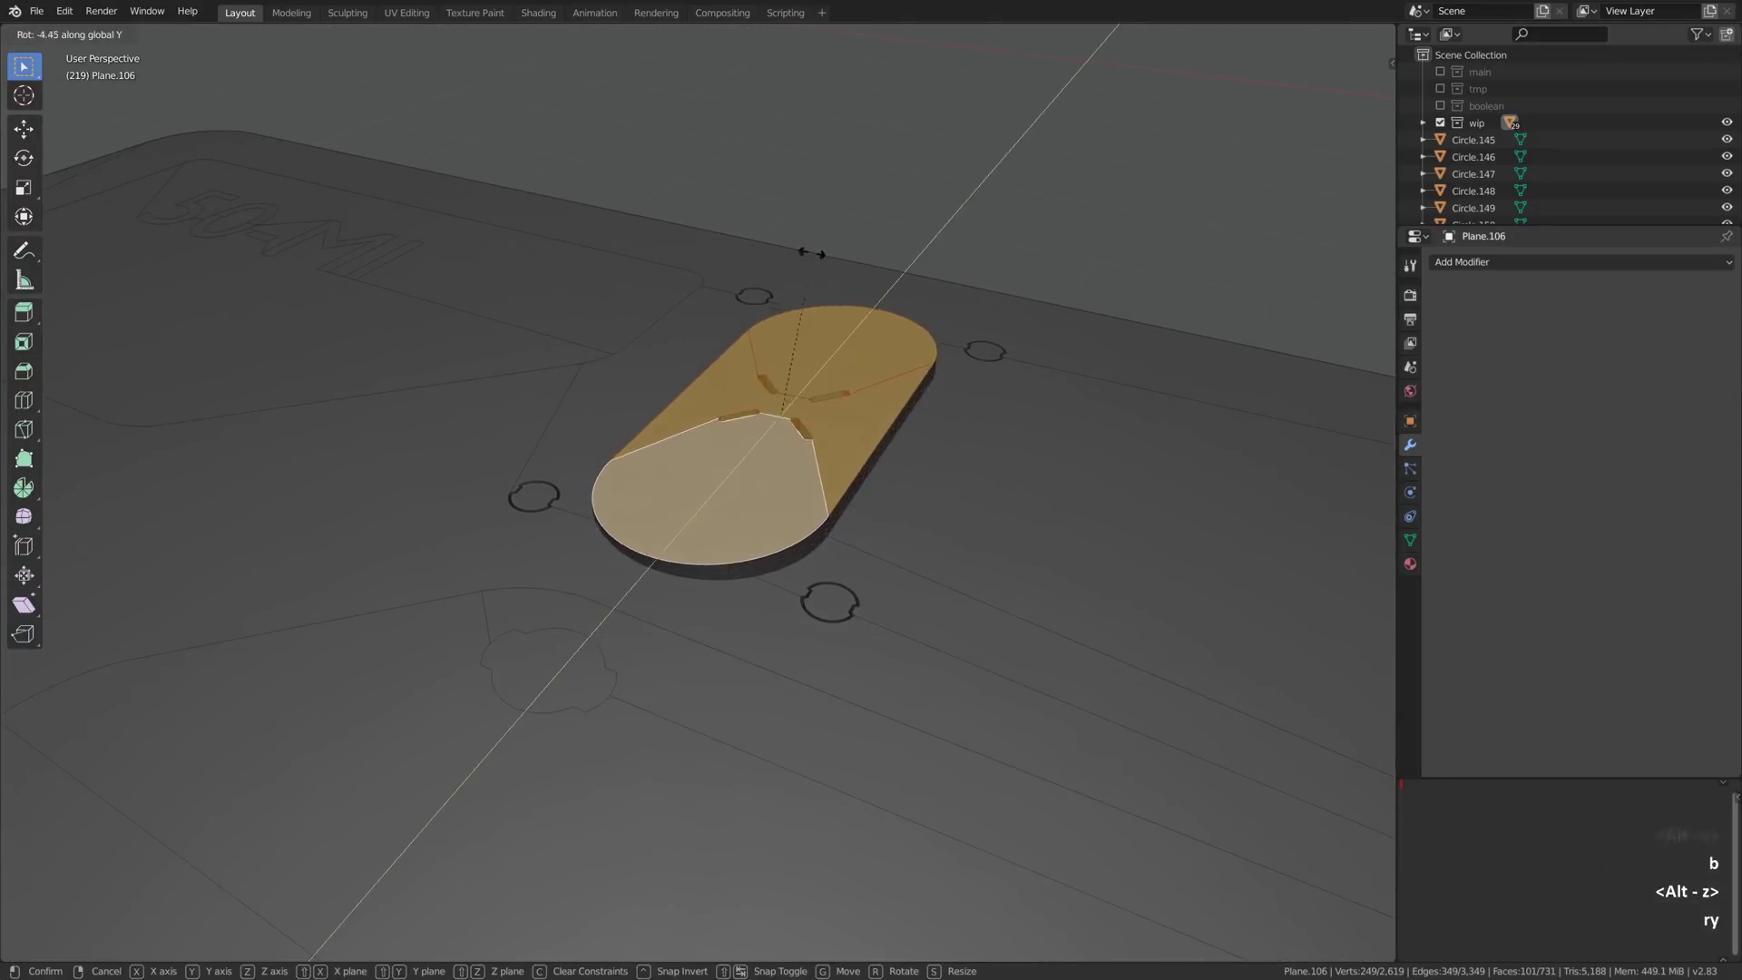
key("x")
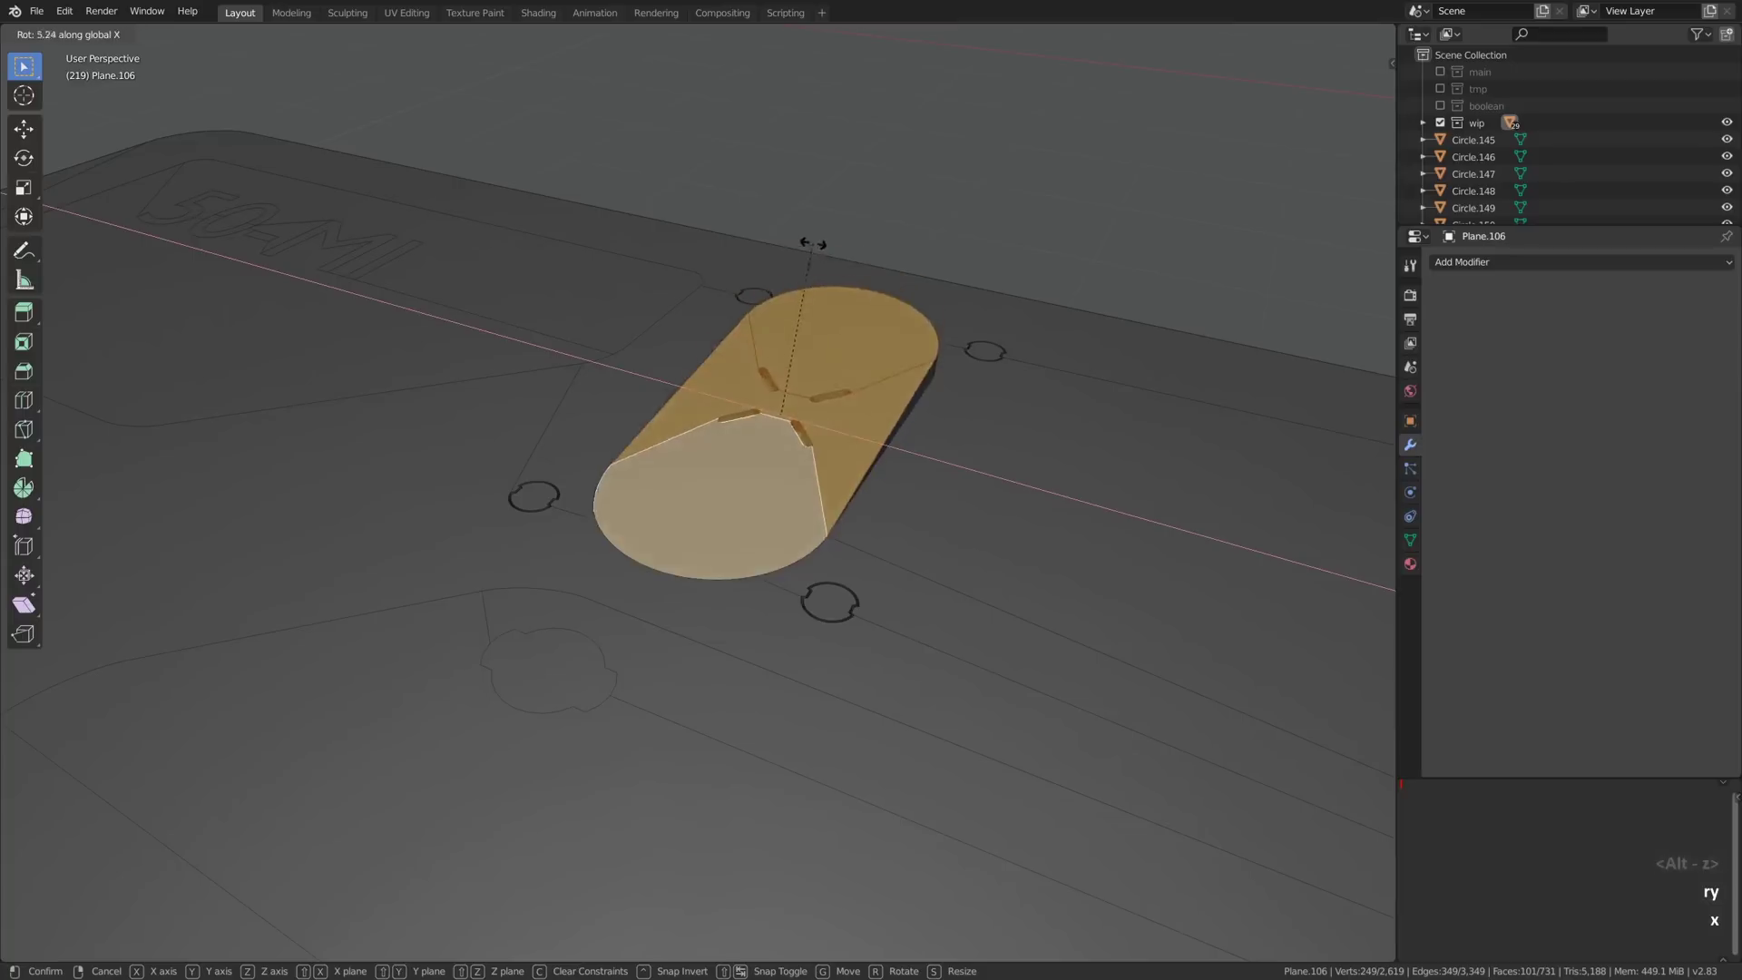
left_click(795, 286)
Step: Inset the slot's tilted top faces by about 0.0079 m and extrude the inset faces
key("i")
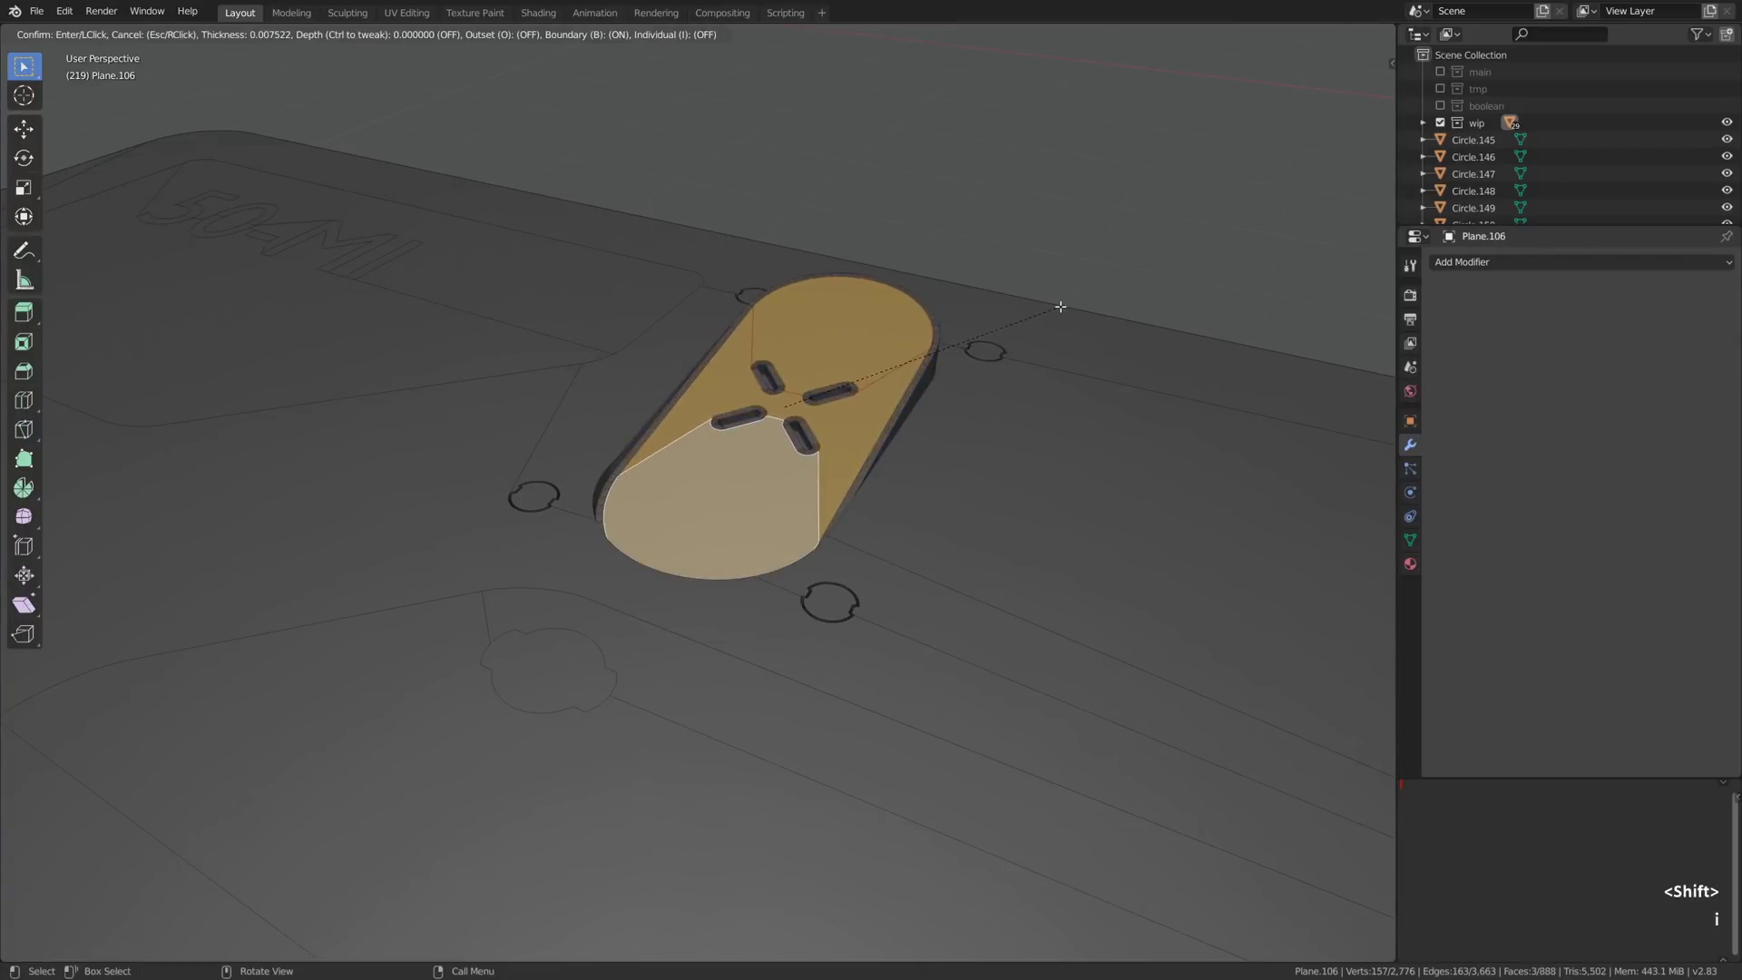
left_click(1060, 304)
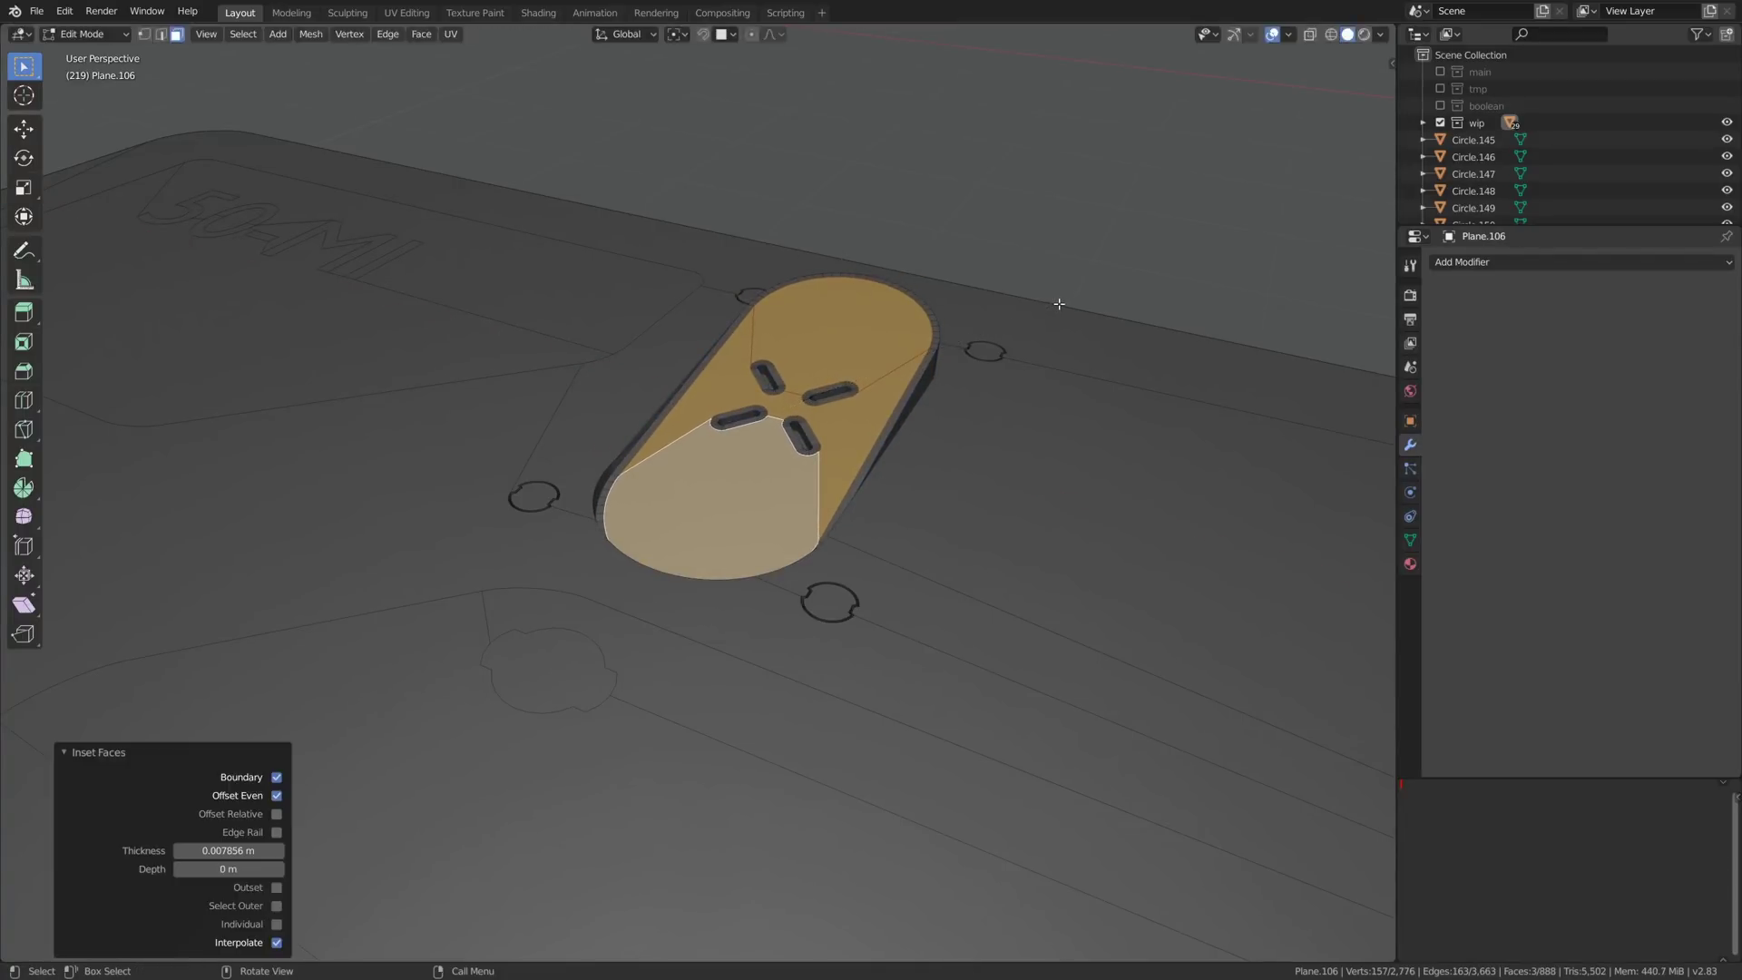
key("e")
left_click(1049, 302)
key("Tab")
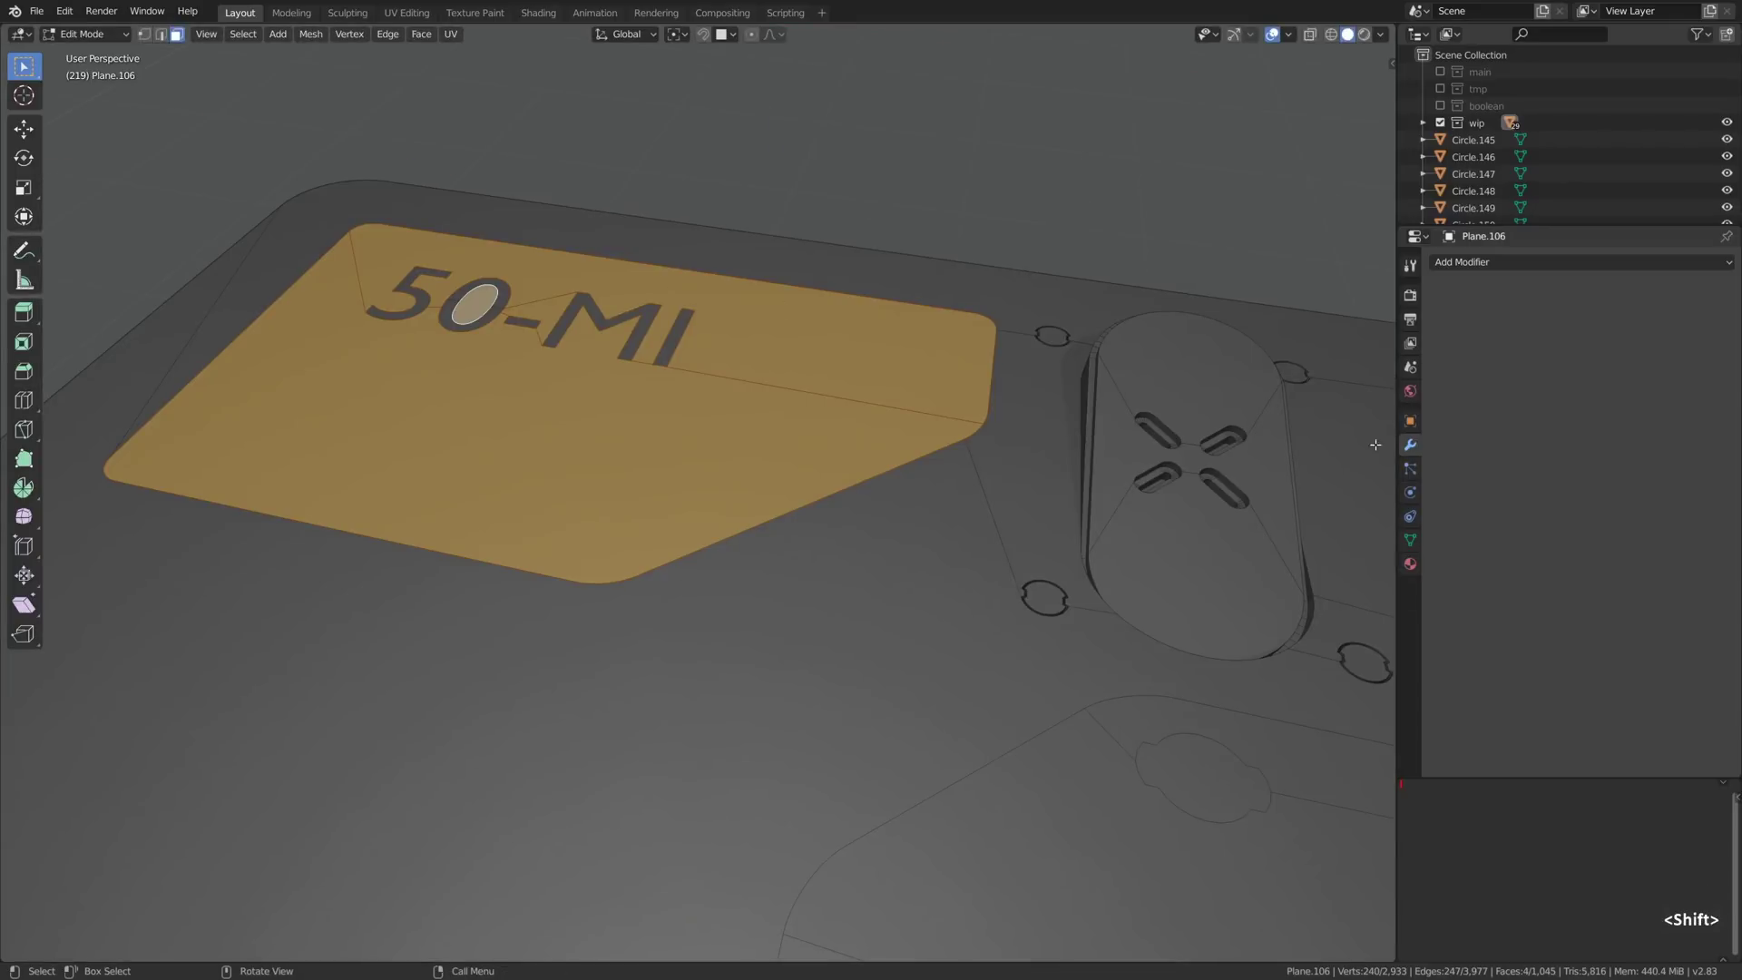
Step: Extrude the plate faces around the 50-MI lettering about 0.011 m along the normal
scroll(1376, 444, "down", 4)
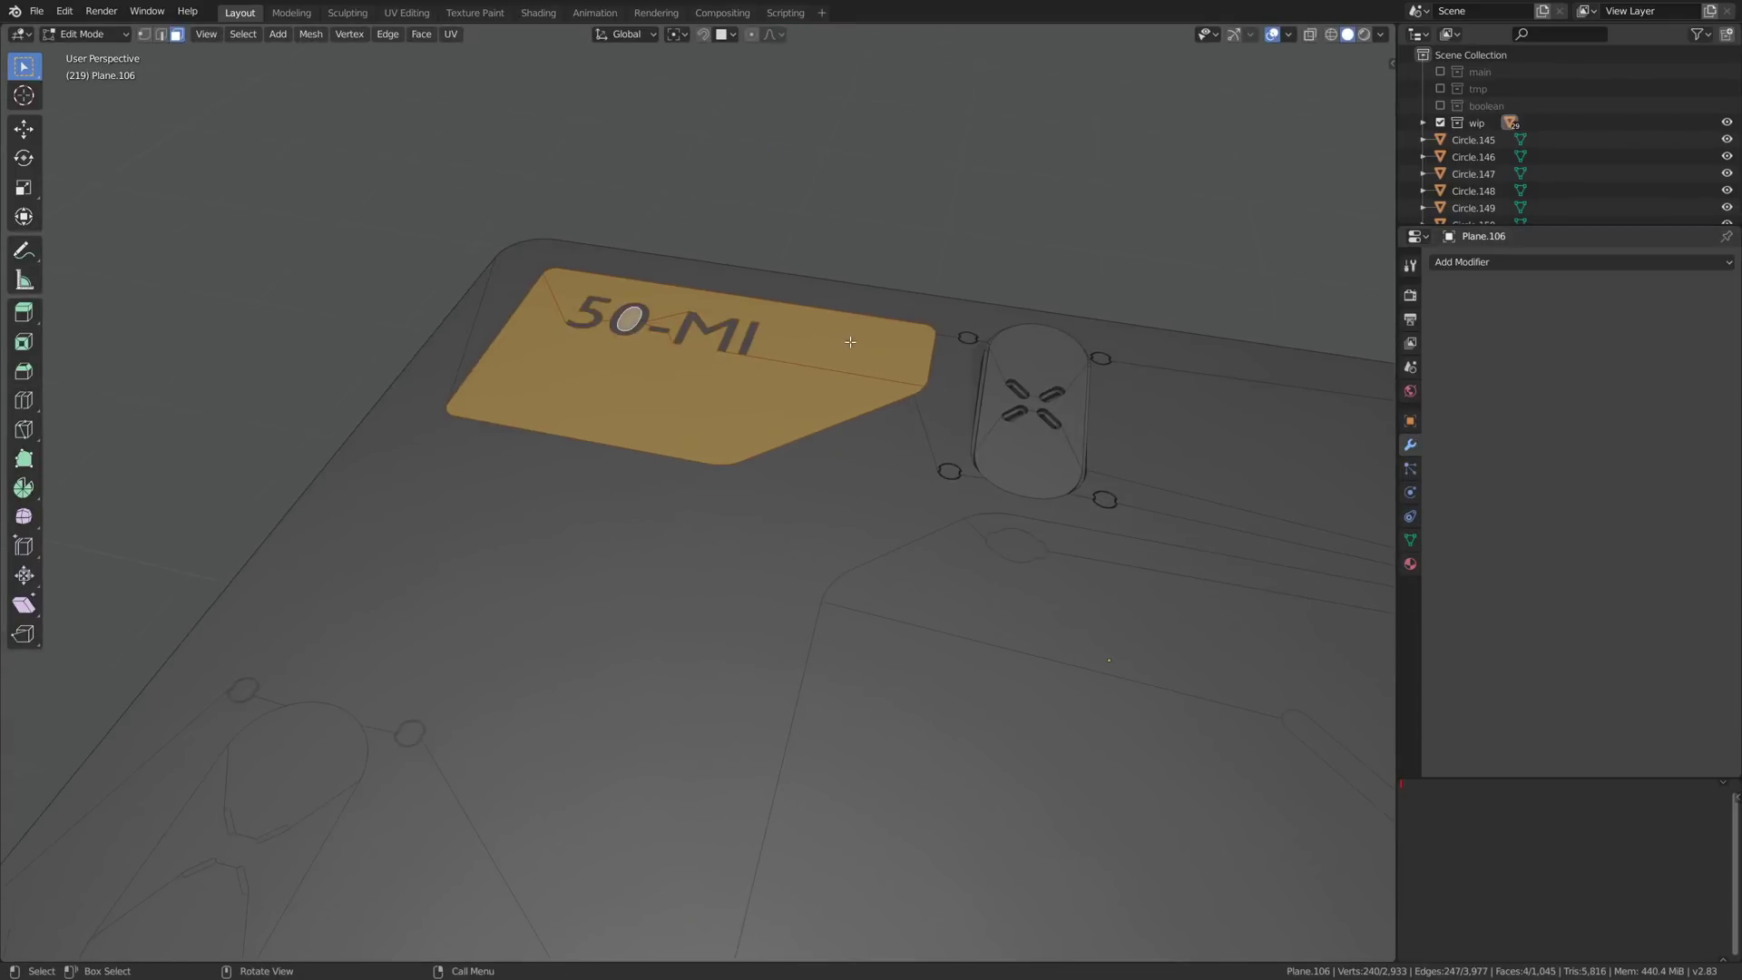
key("e")
left_click(844, 335)
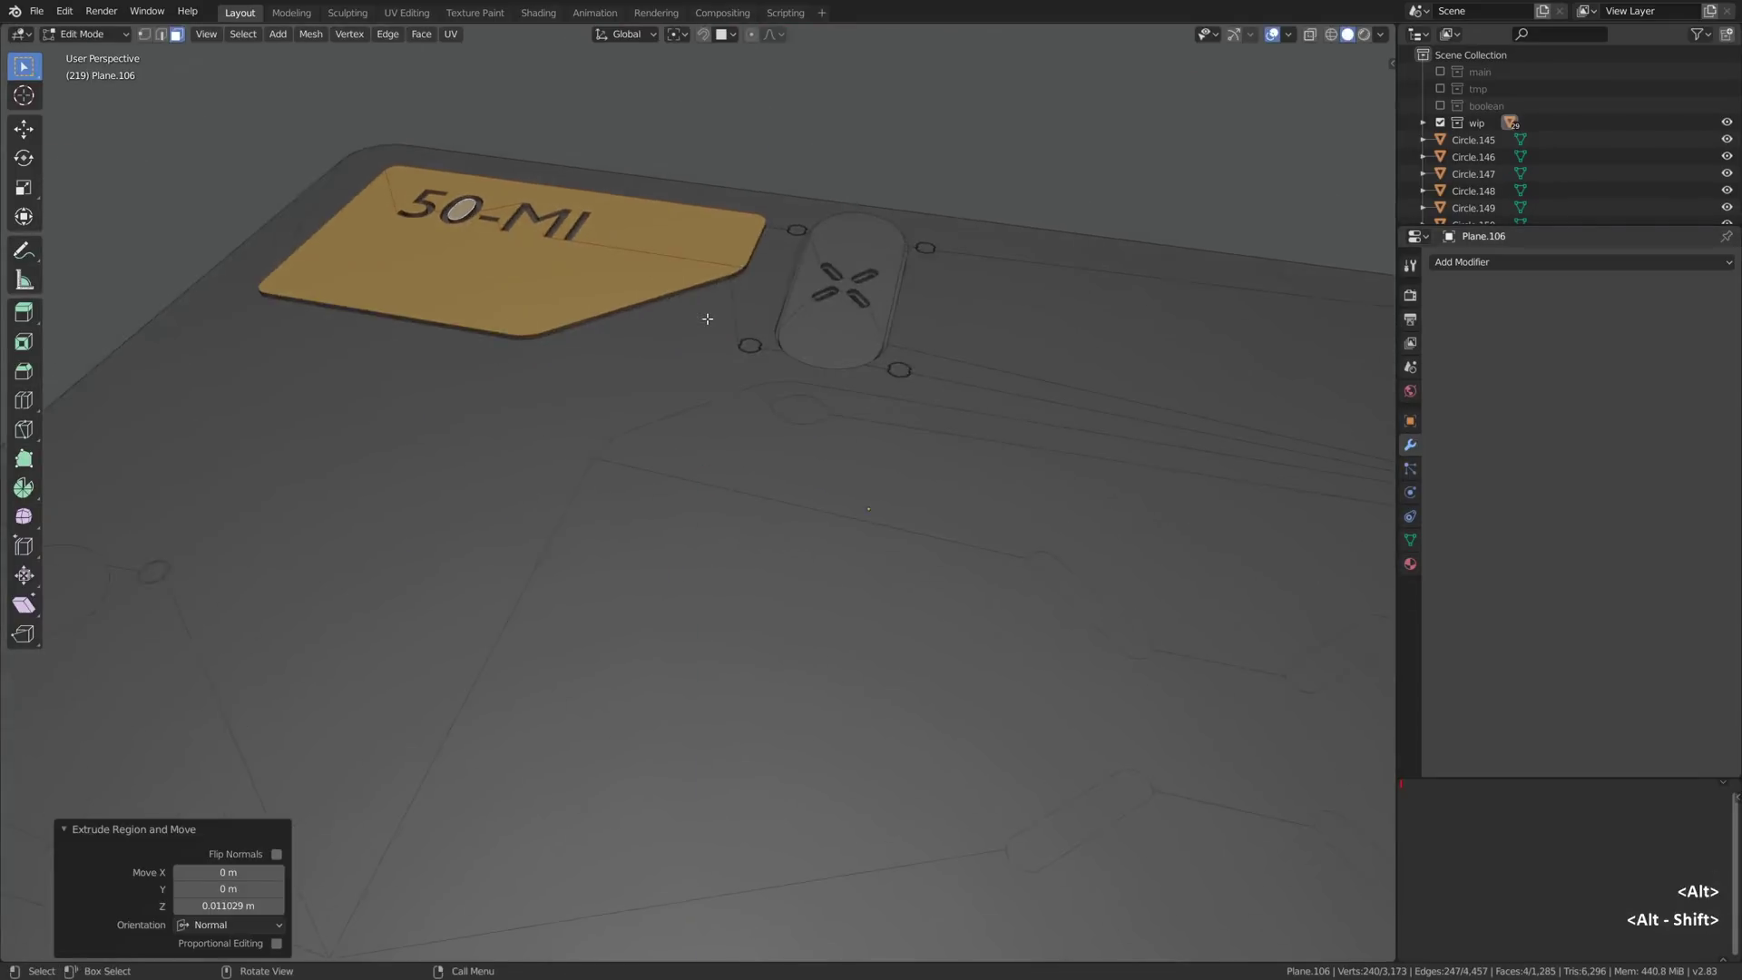
Step: Extrude the four faces of the large cover plate about 0.05 m along their normals
scroll(708, 319, "down", 3)
left_click(770, 423)
left_click(799, 395, "shift")
left_click(880, 544, "shift")
scroll(918, 451, "up", 2)
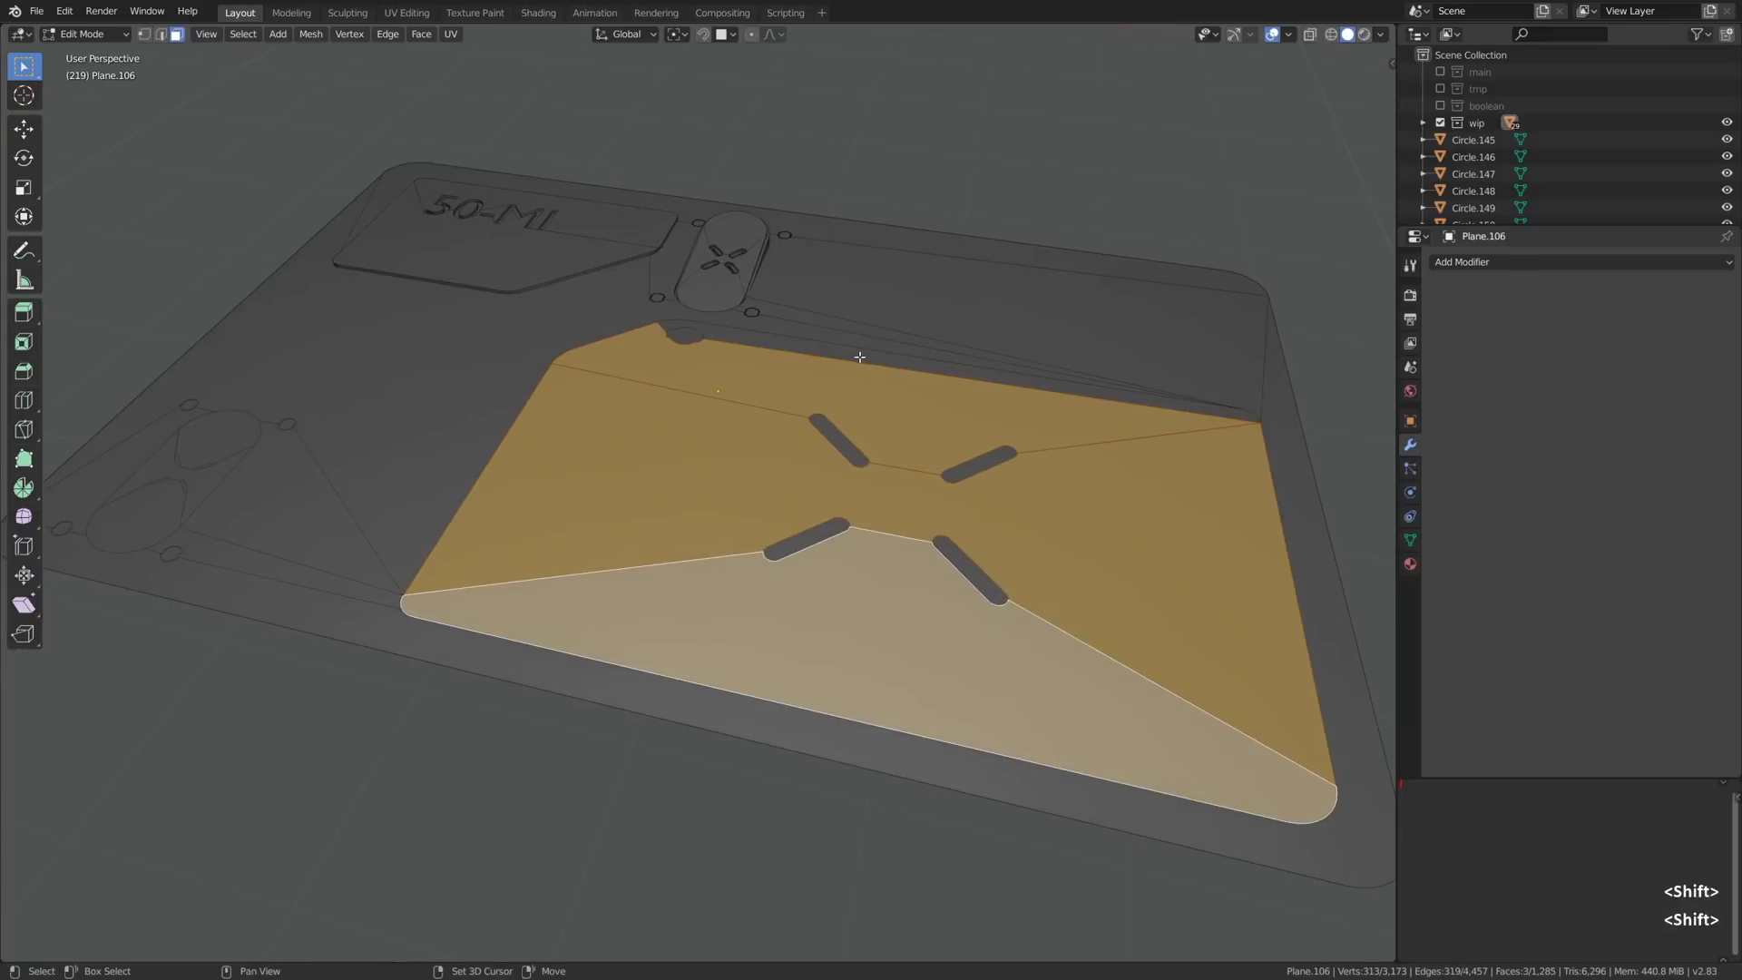
left_click(859, 357, "shift")
key("e")
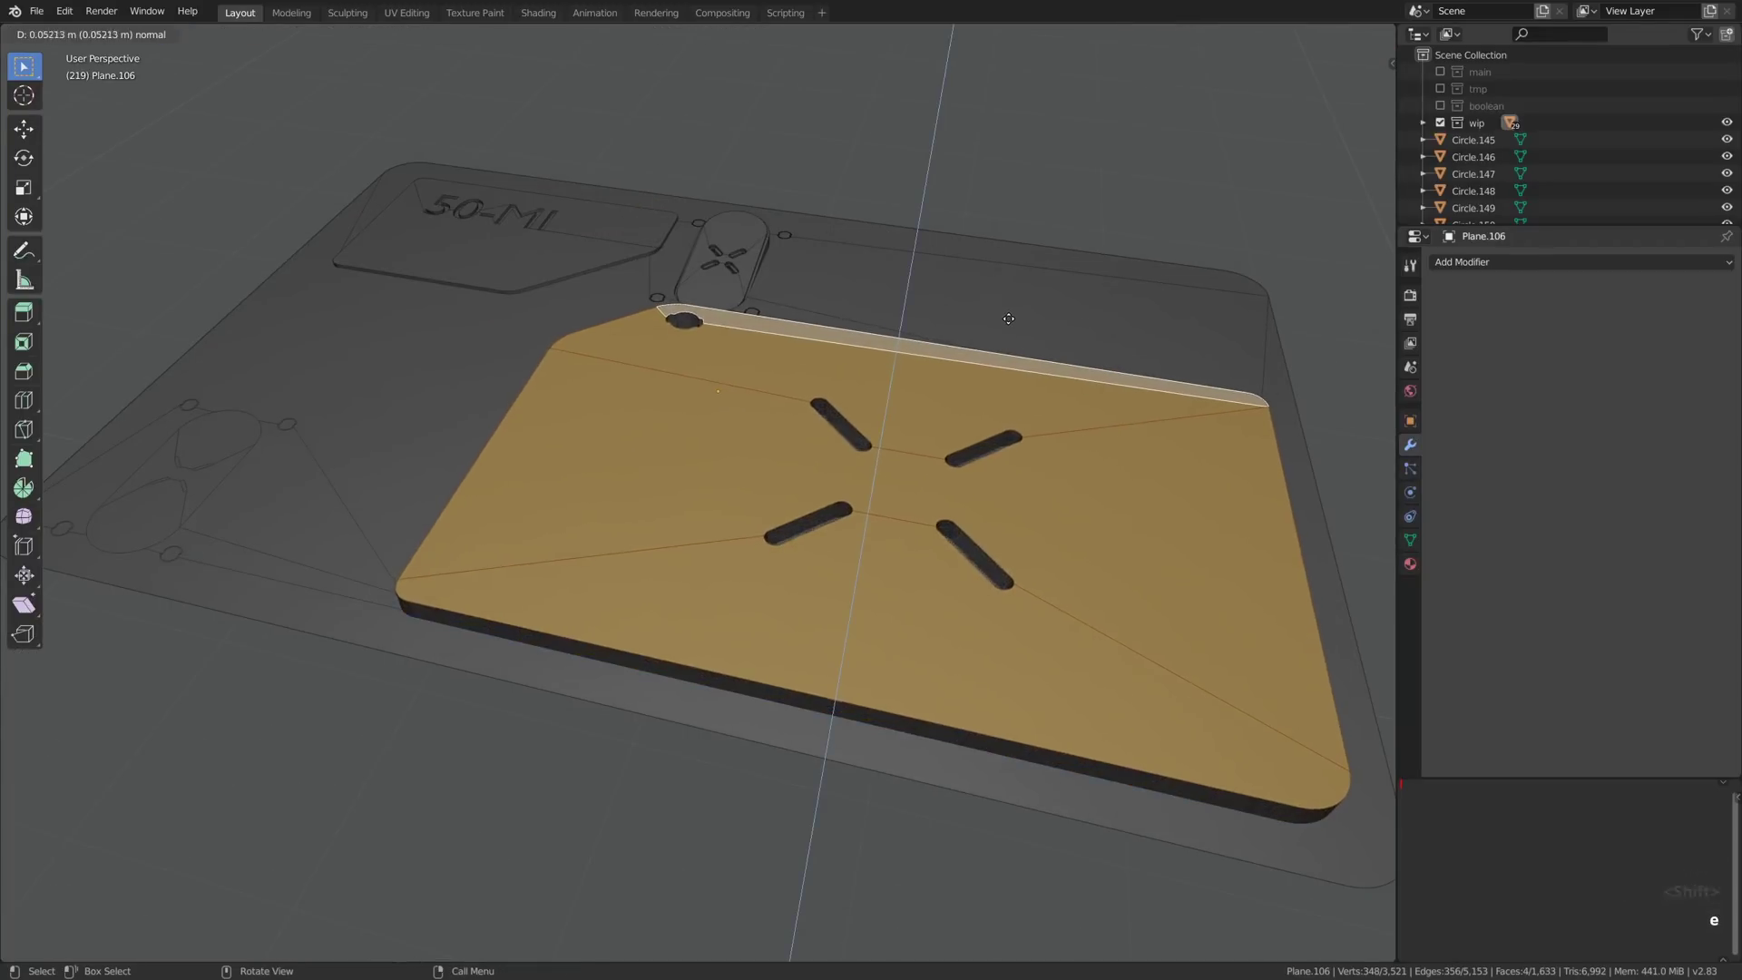
left_click(1002, 325)
Step: Extrude the floor faces of the cover plate's four slots about -0.136 m along their normals and move them about -0.031 m along global Z
left_click(855, 445)
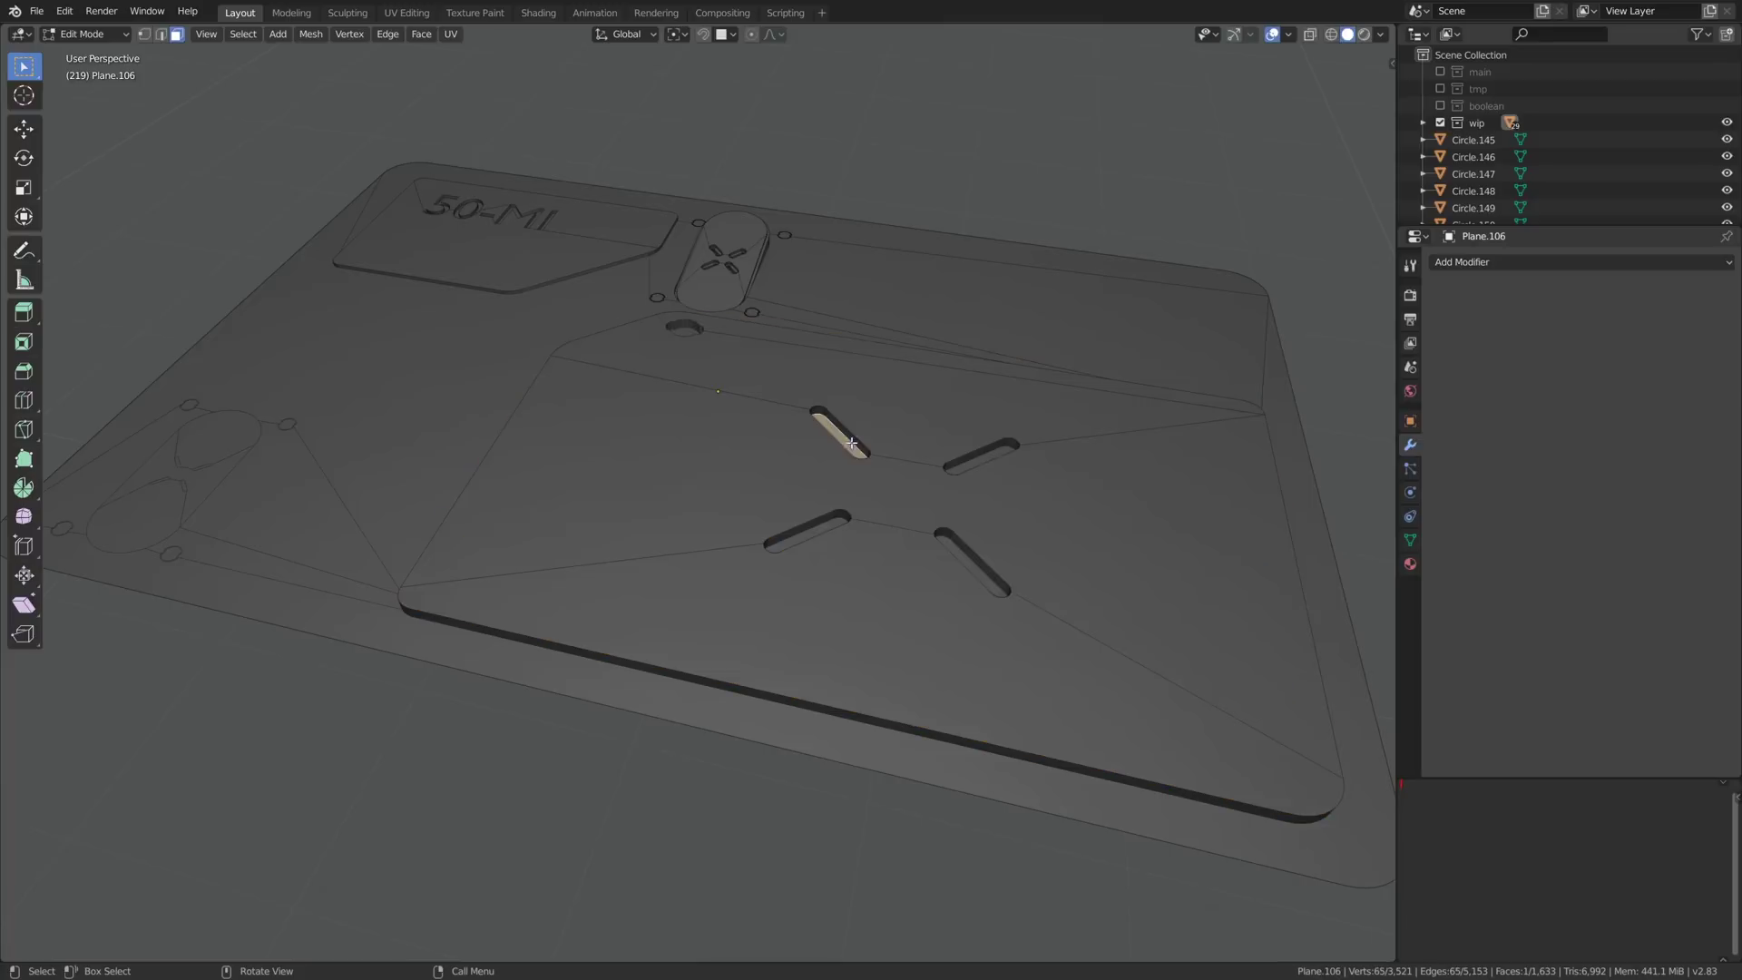
key("e")
left_click(934, 420)
key("alt+z")
key("g")
key("z")
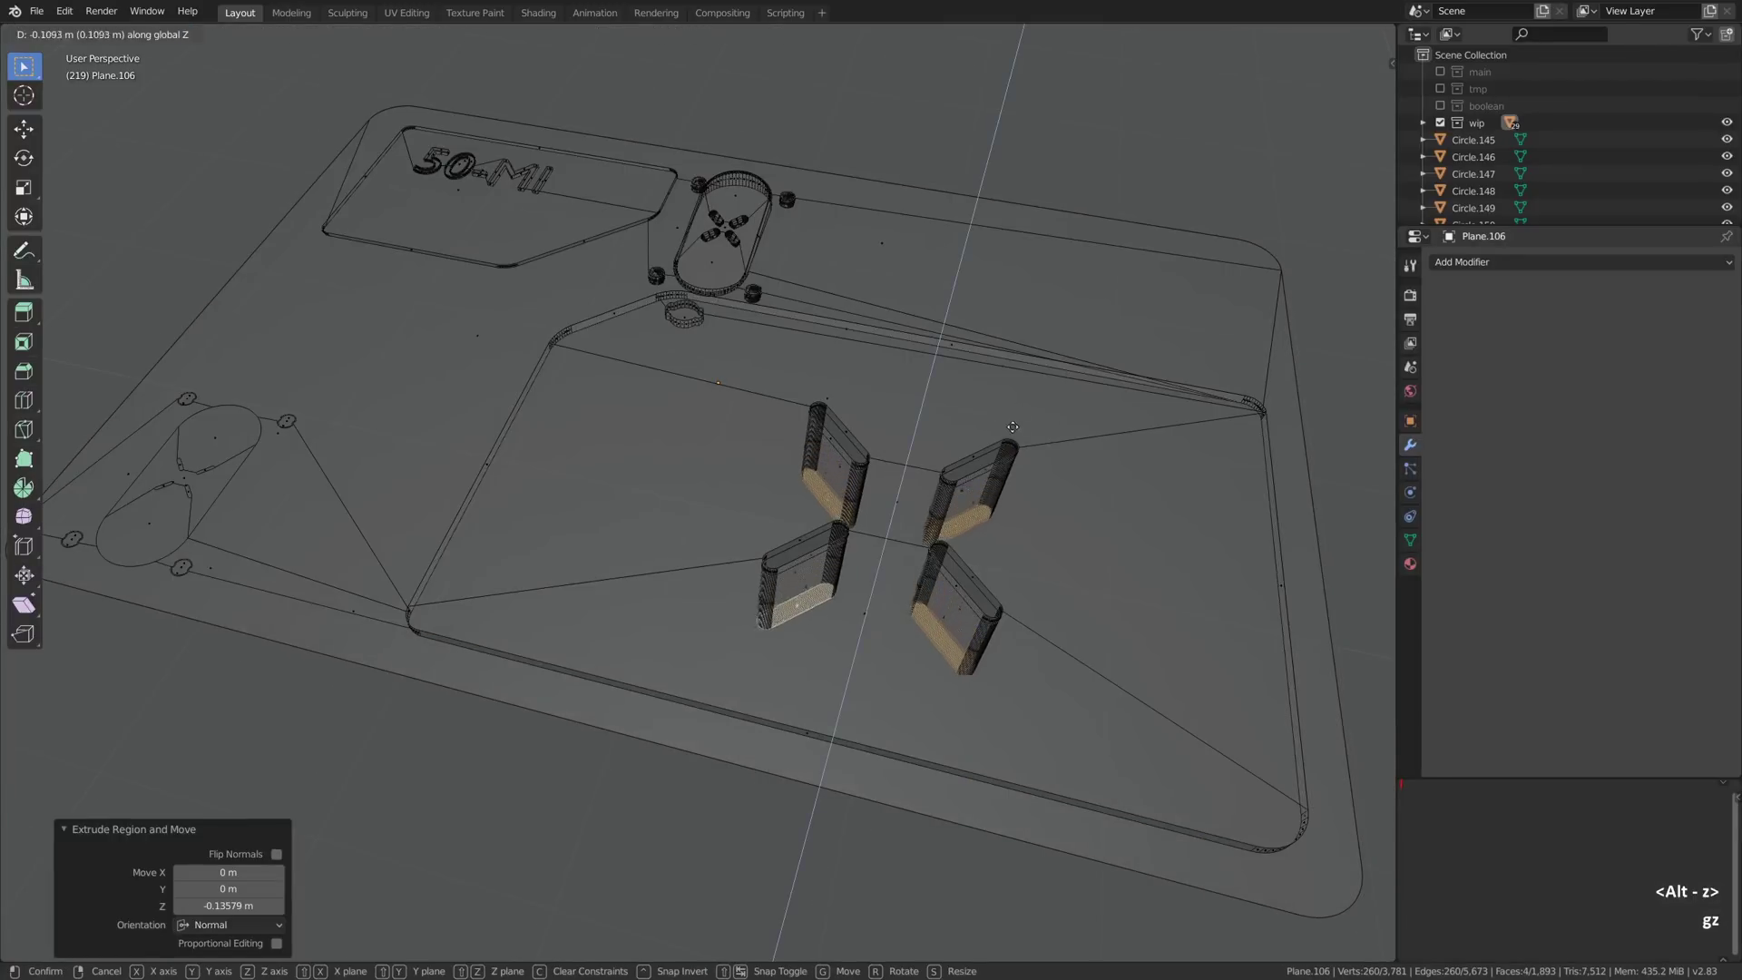
left_click(1001, 405)
key("alt+z")
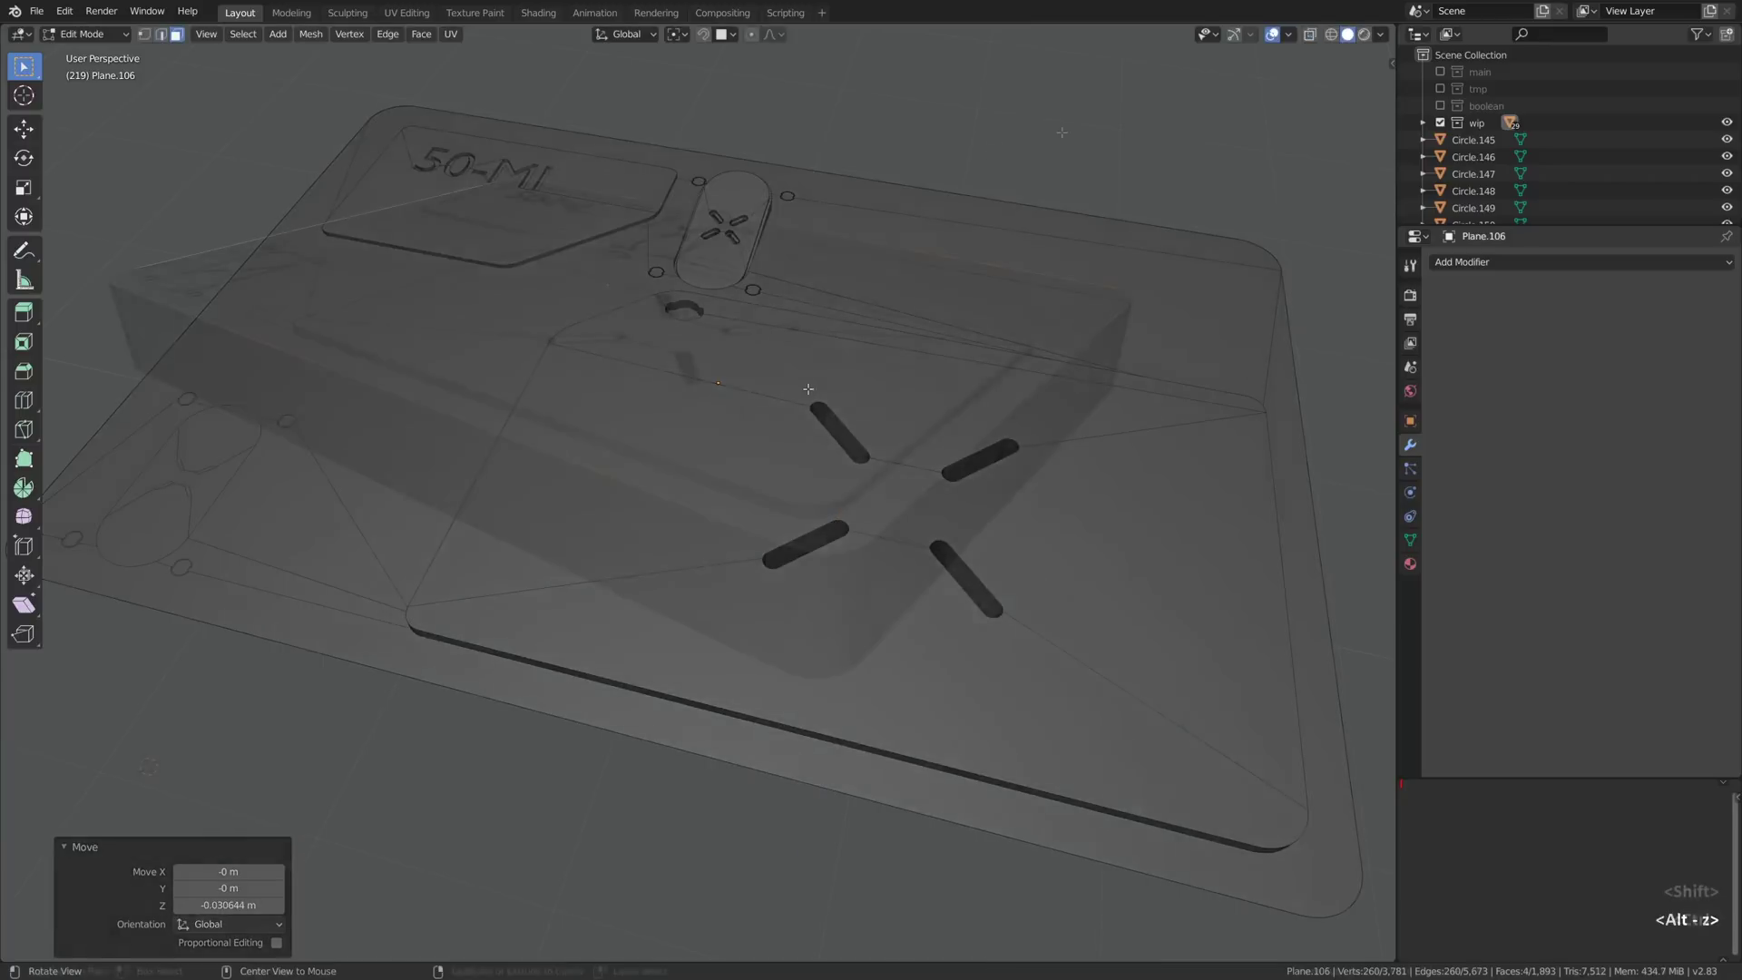
Step: Bevel the outer top edge loop of the thick panel body about 0.03 m wide
key("ctrl+b")
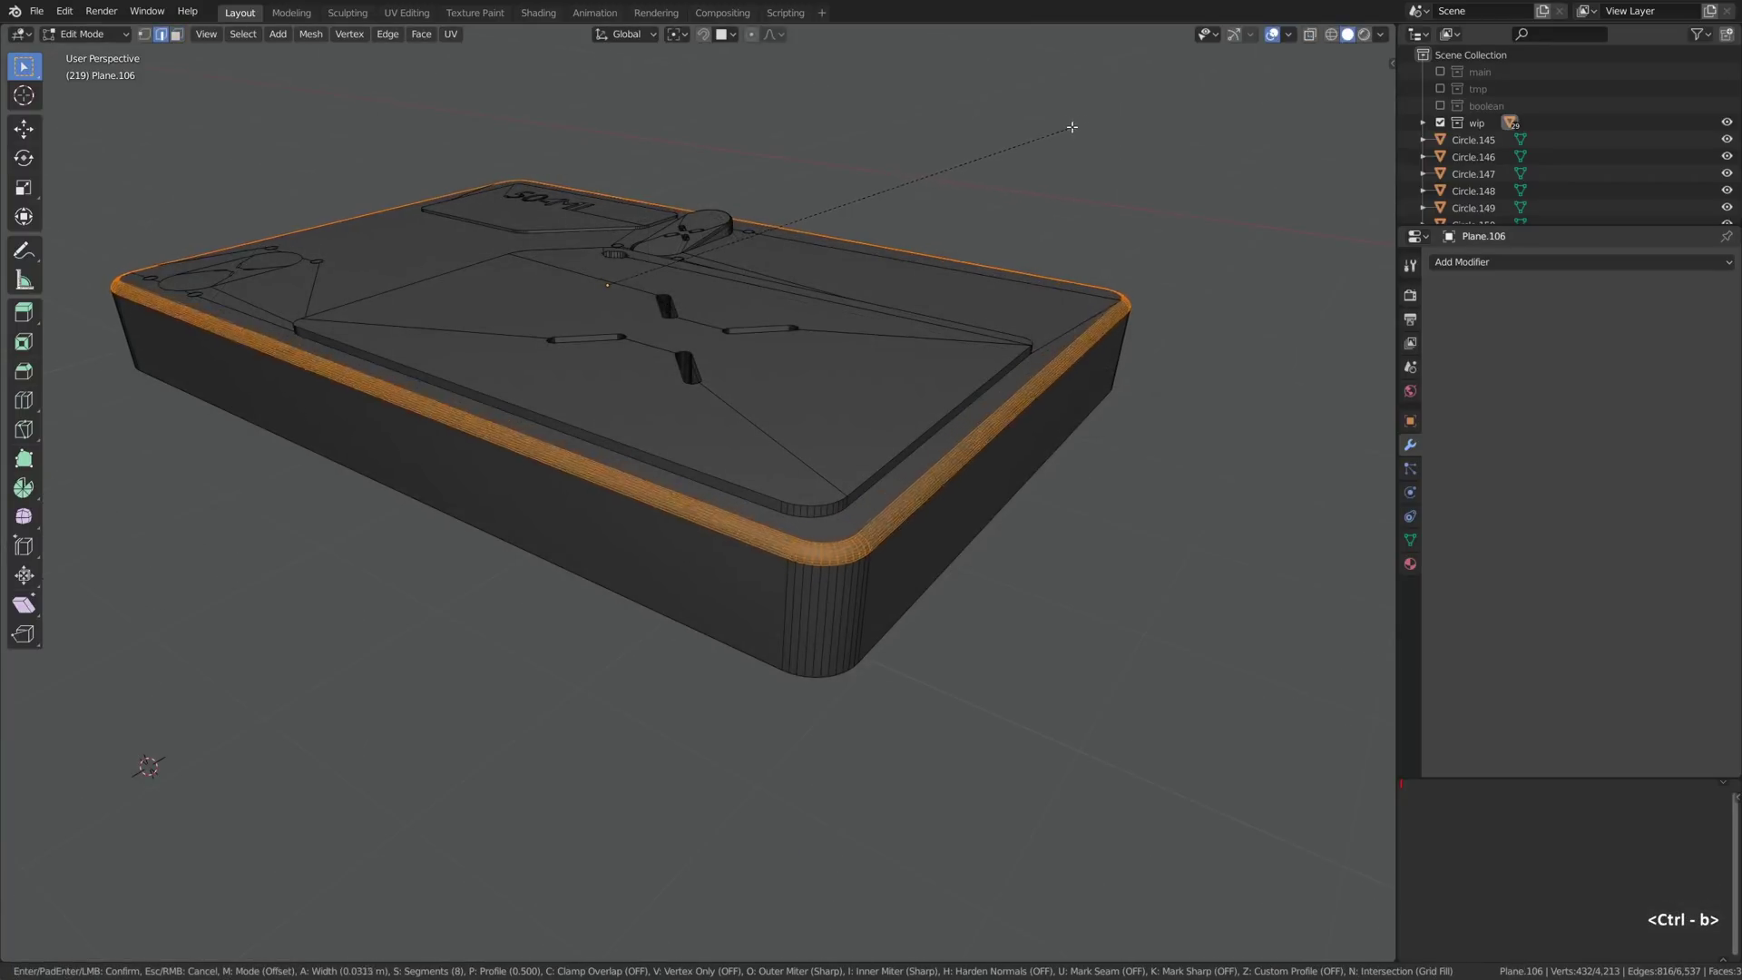
scroll(1072, 122, "down", 3)
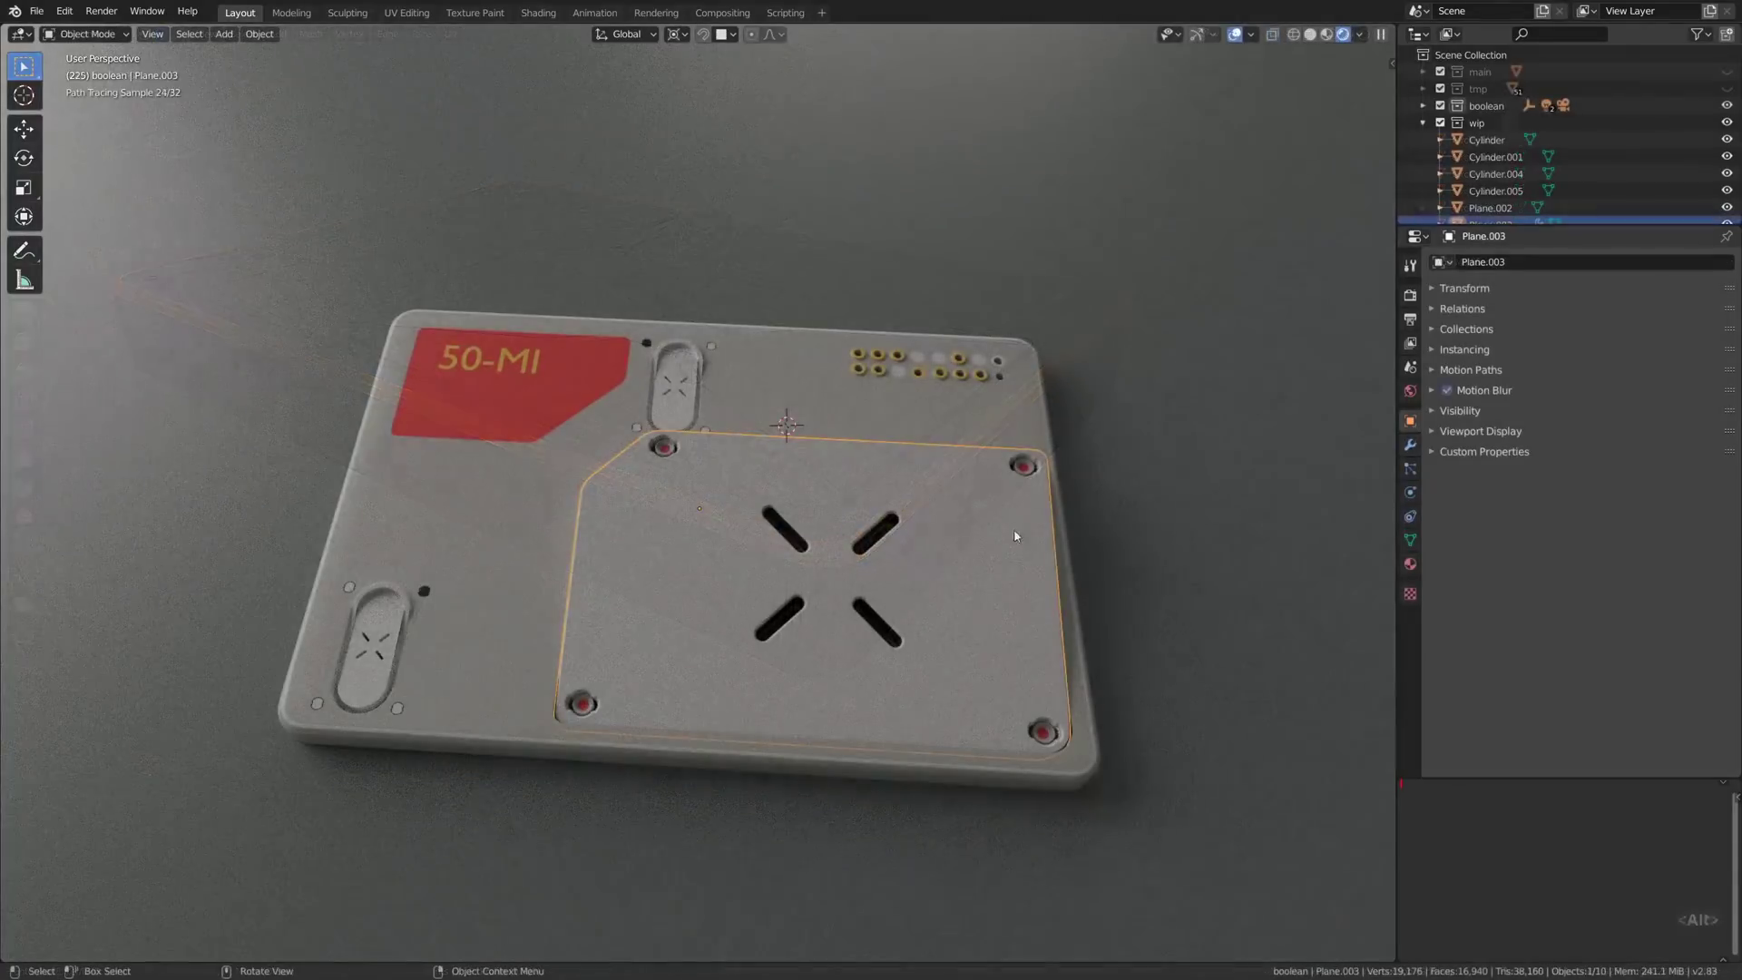
Step: Examine the large n-gon faces around the slots of the finished cover plate in Edit Mode and return to Object Mode
key("Tab")
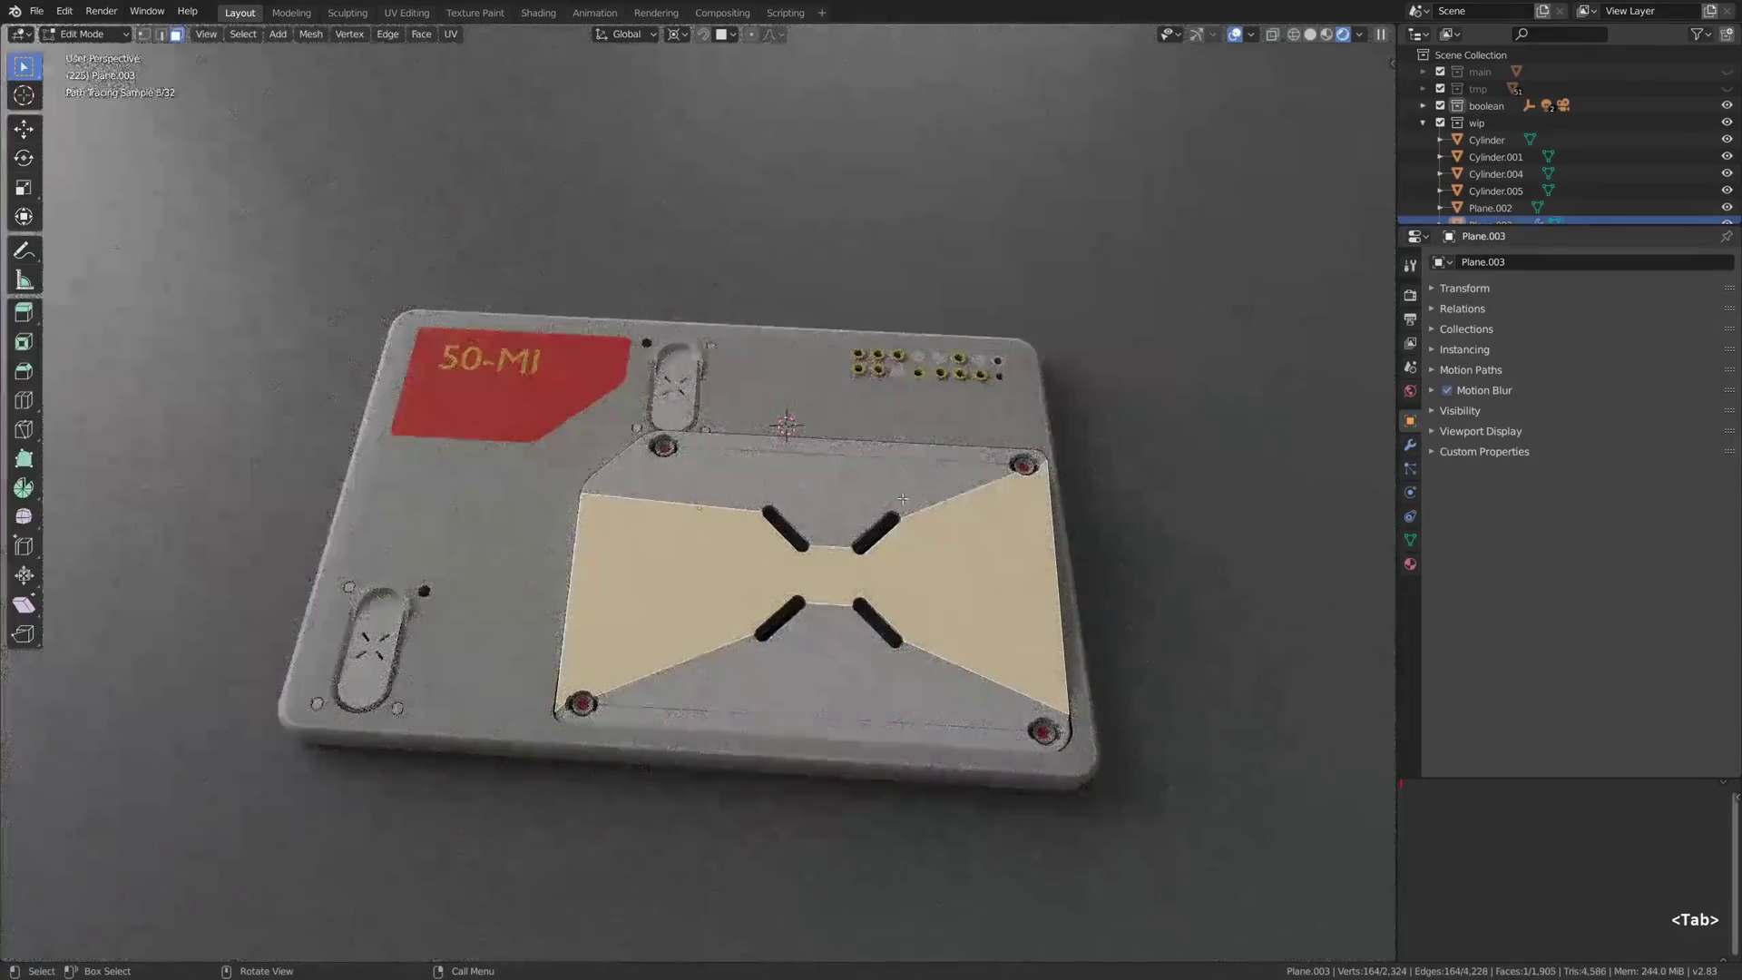
left_click(903, 499)
left_click(921, 578, "shift")
left_click(894, 681, "shift")
key("Tab")
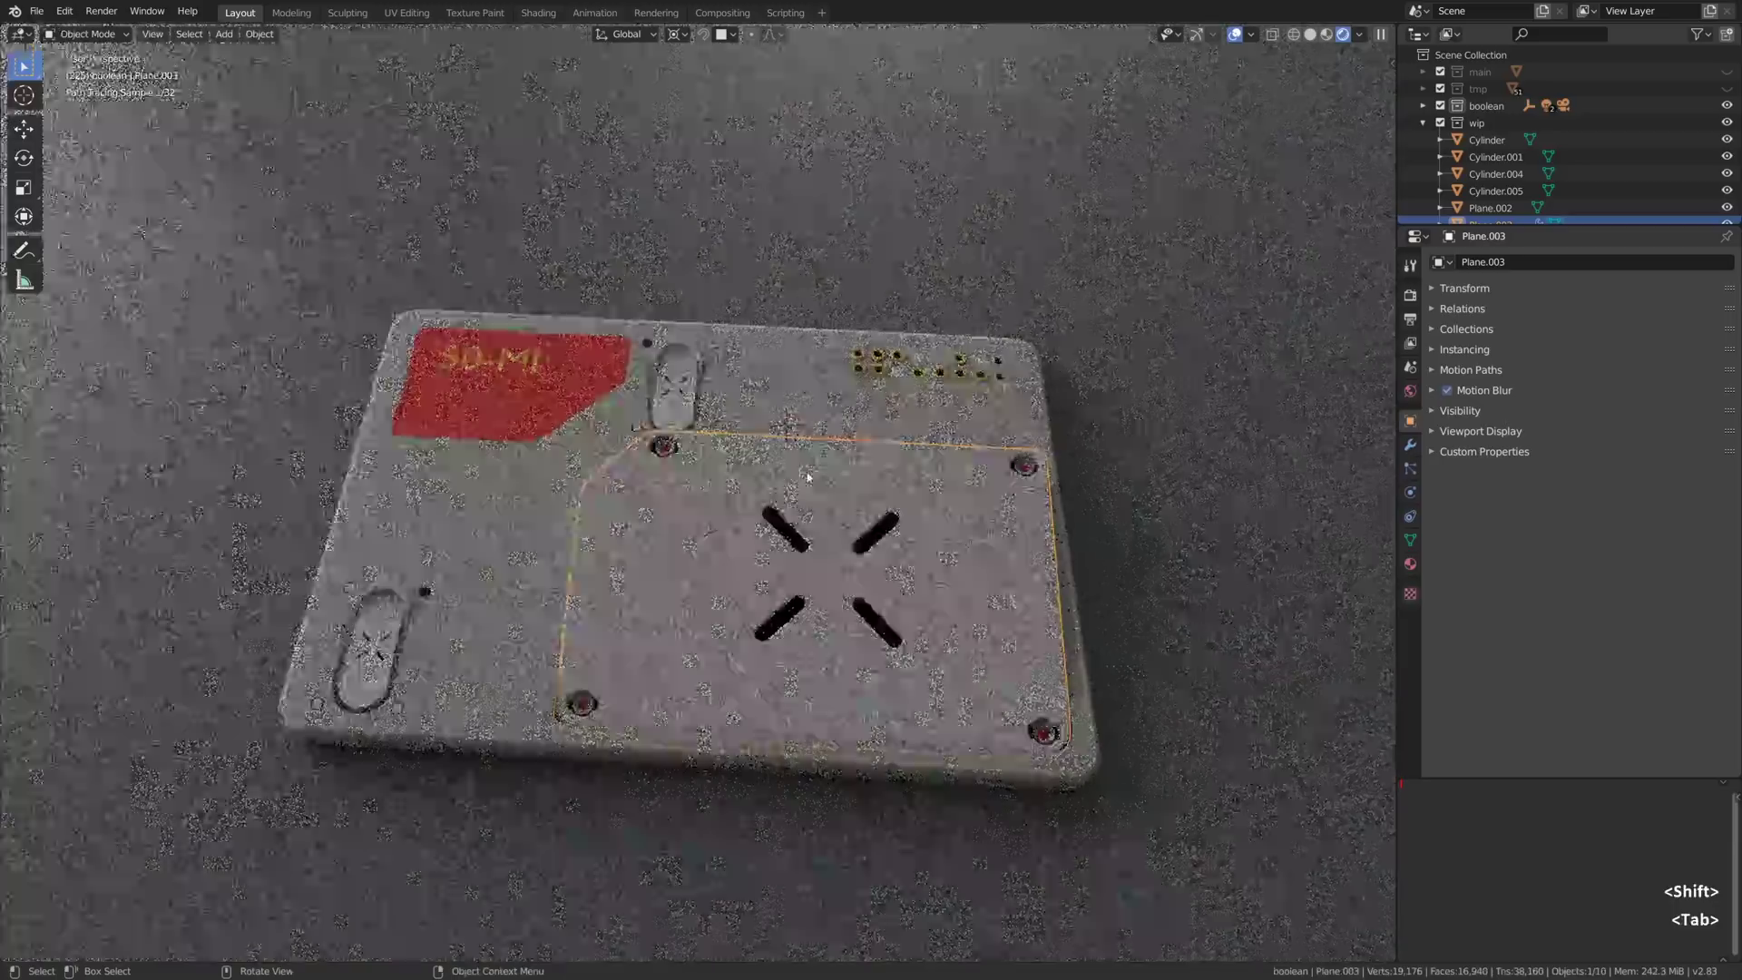
Step: Switch the render engine to Eevee and enable Soft Shadows
left_click(1410, 295)
left_click(1608, 264)
left_click(1603, 281)
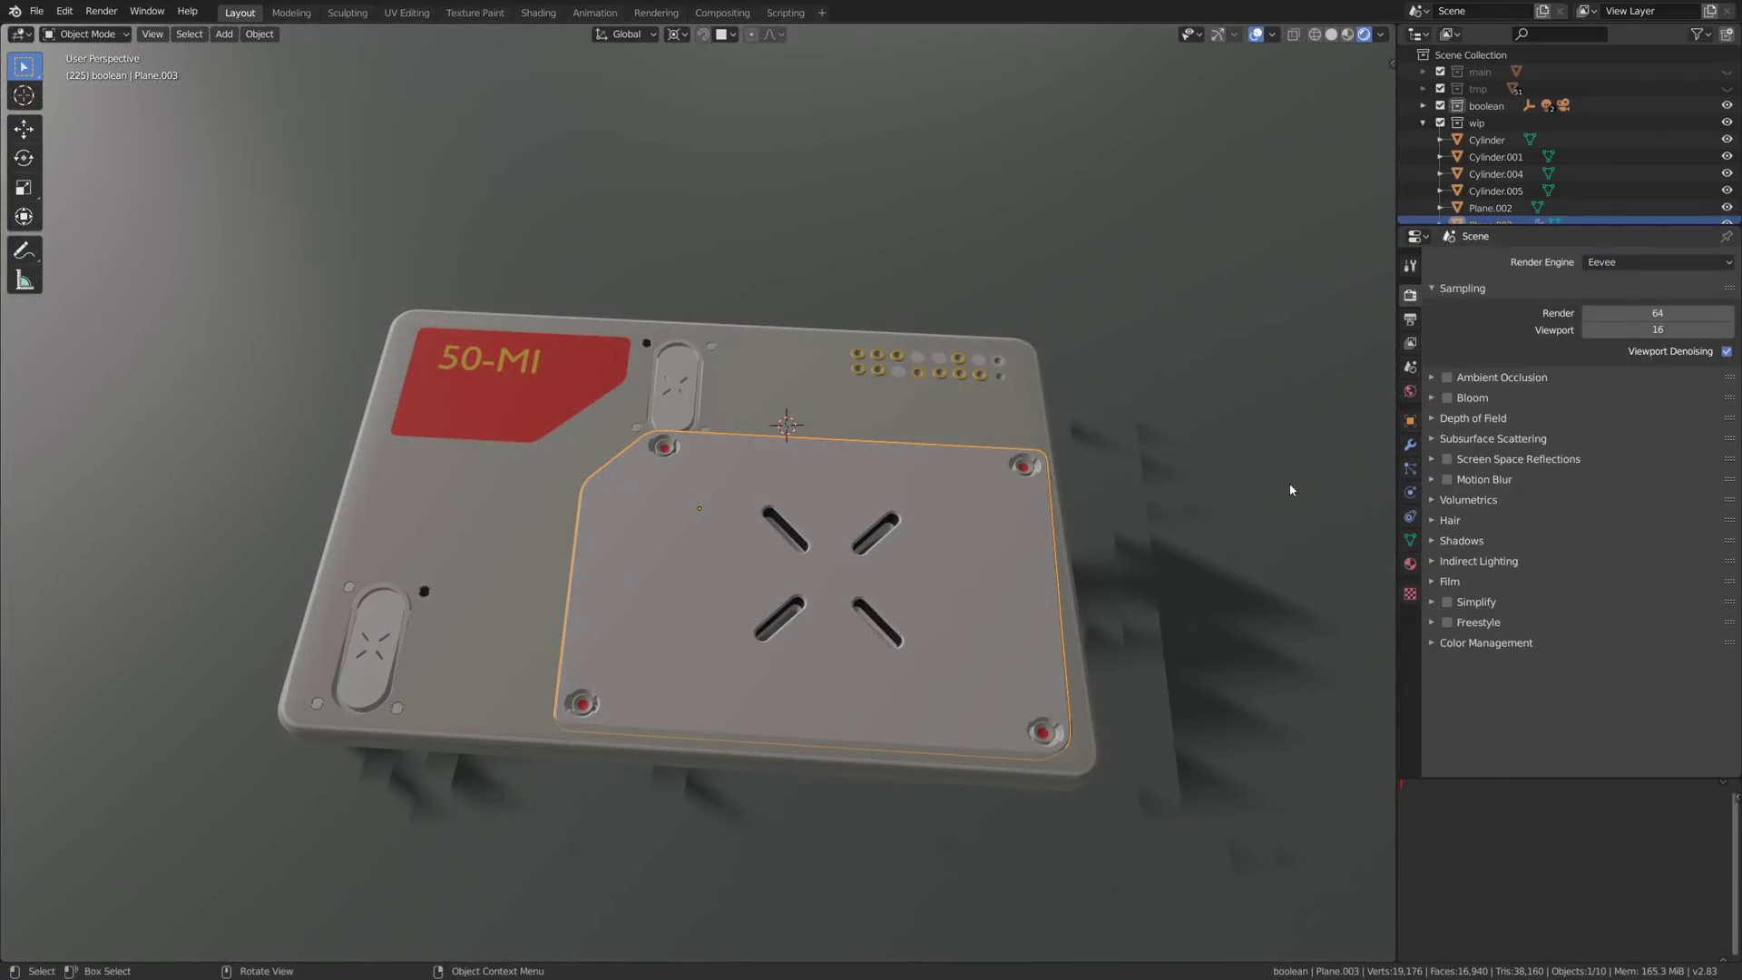
left_click(1438, 541)
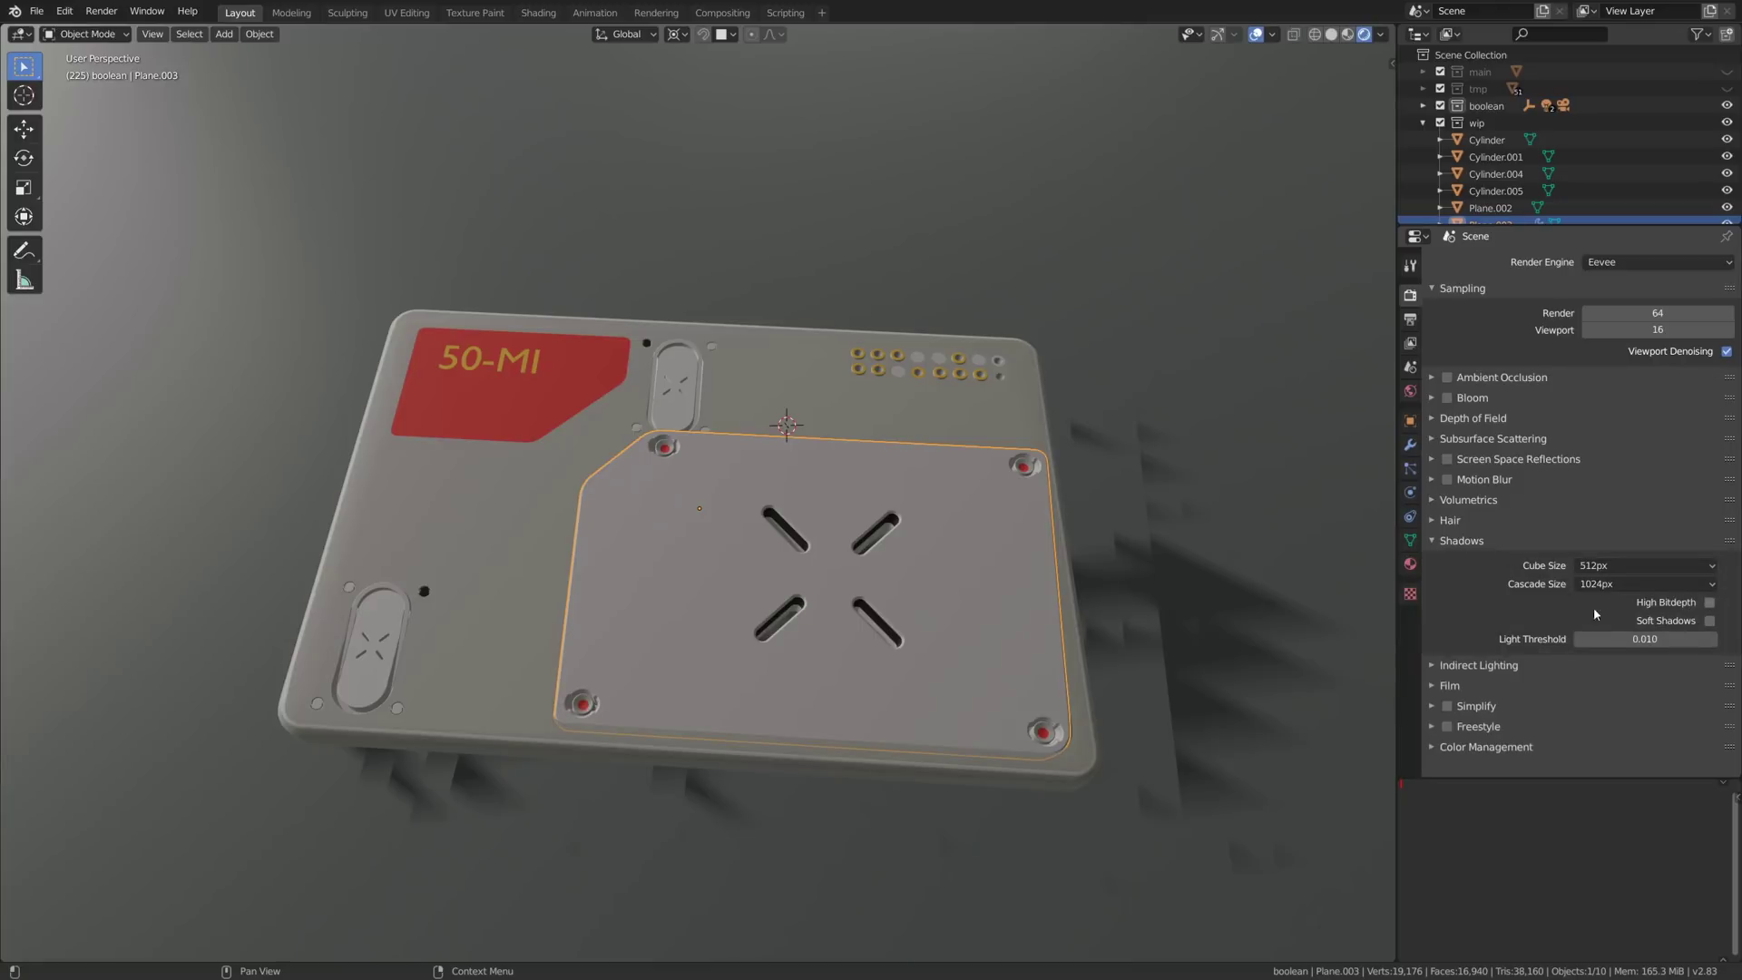
left_click(1709, 621)
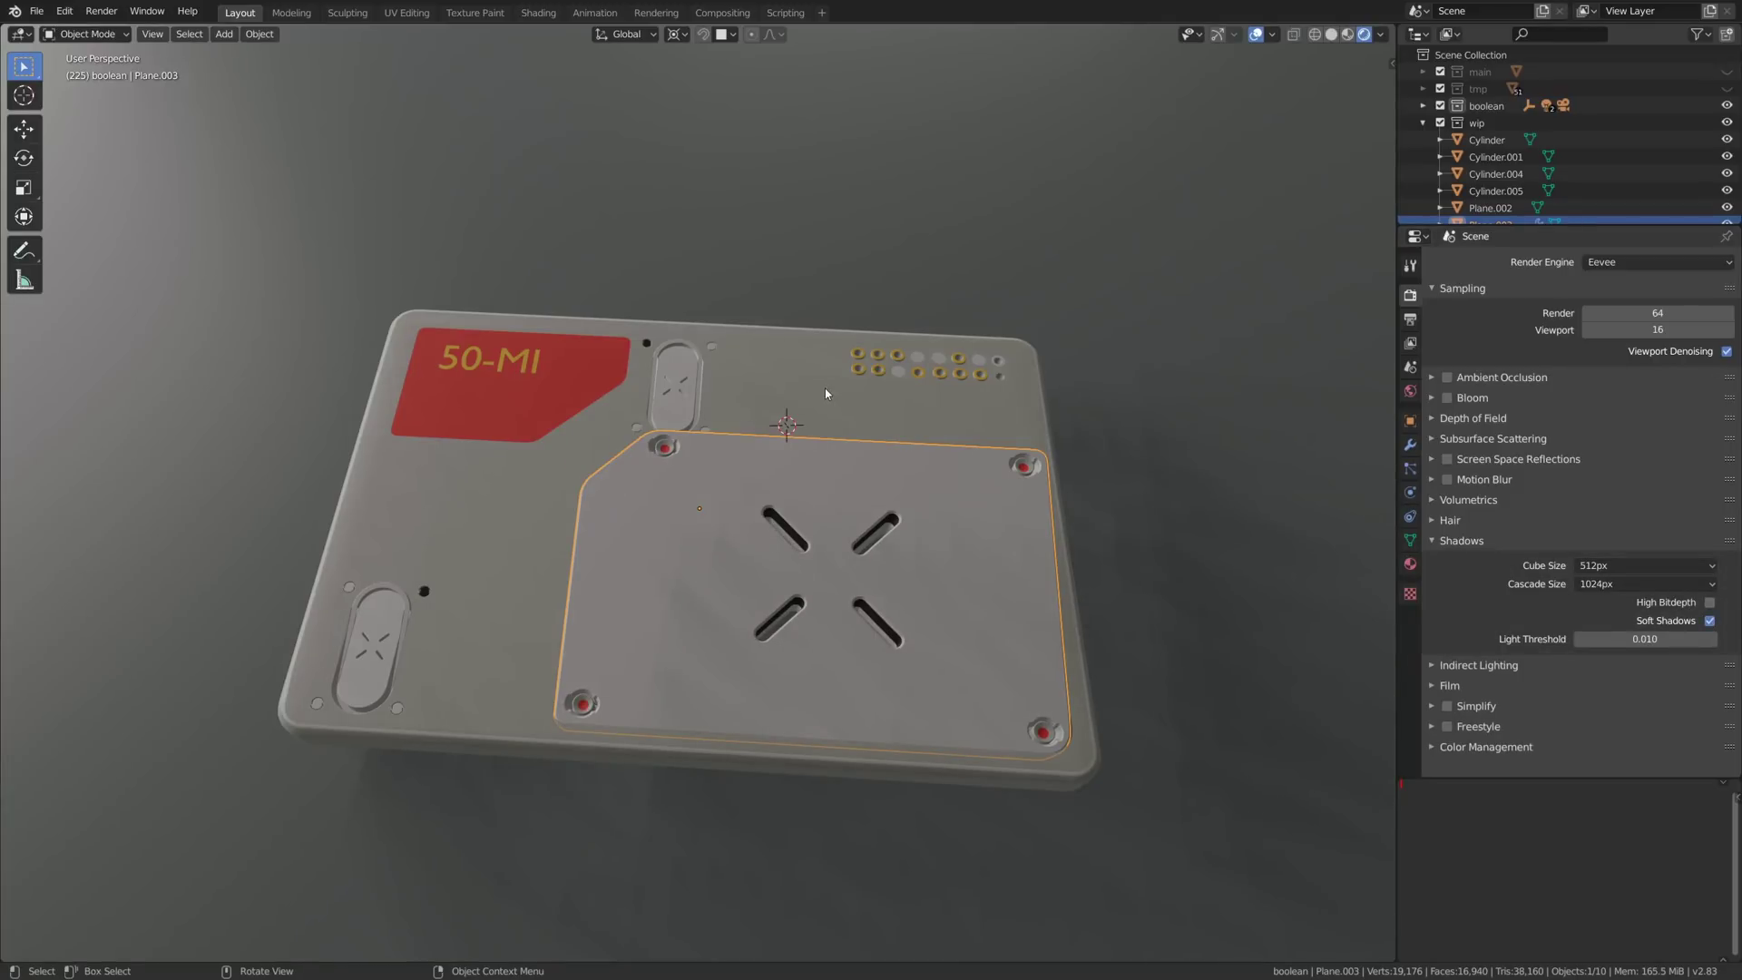
left_click_drag(825, 393, 793, 372, "alt")
scroll(715, 385, "up", 2)
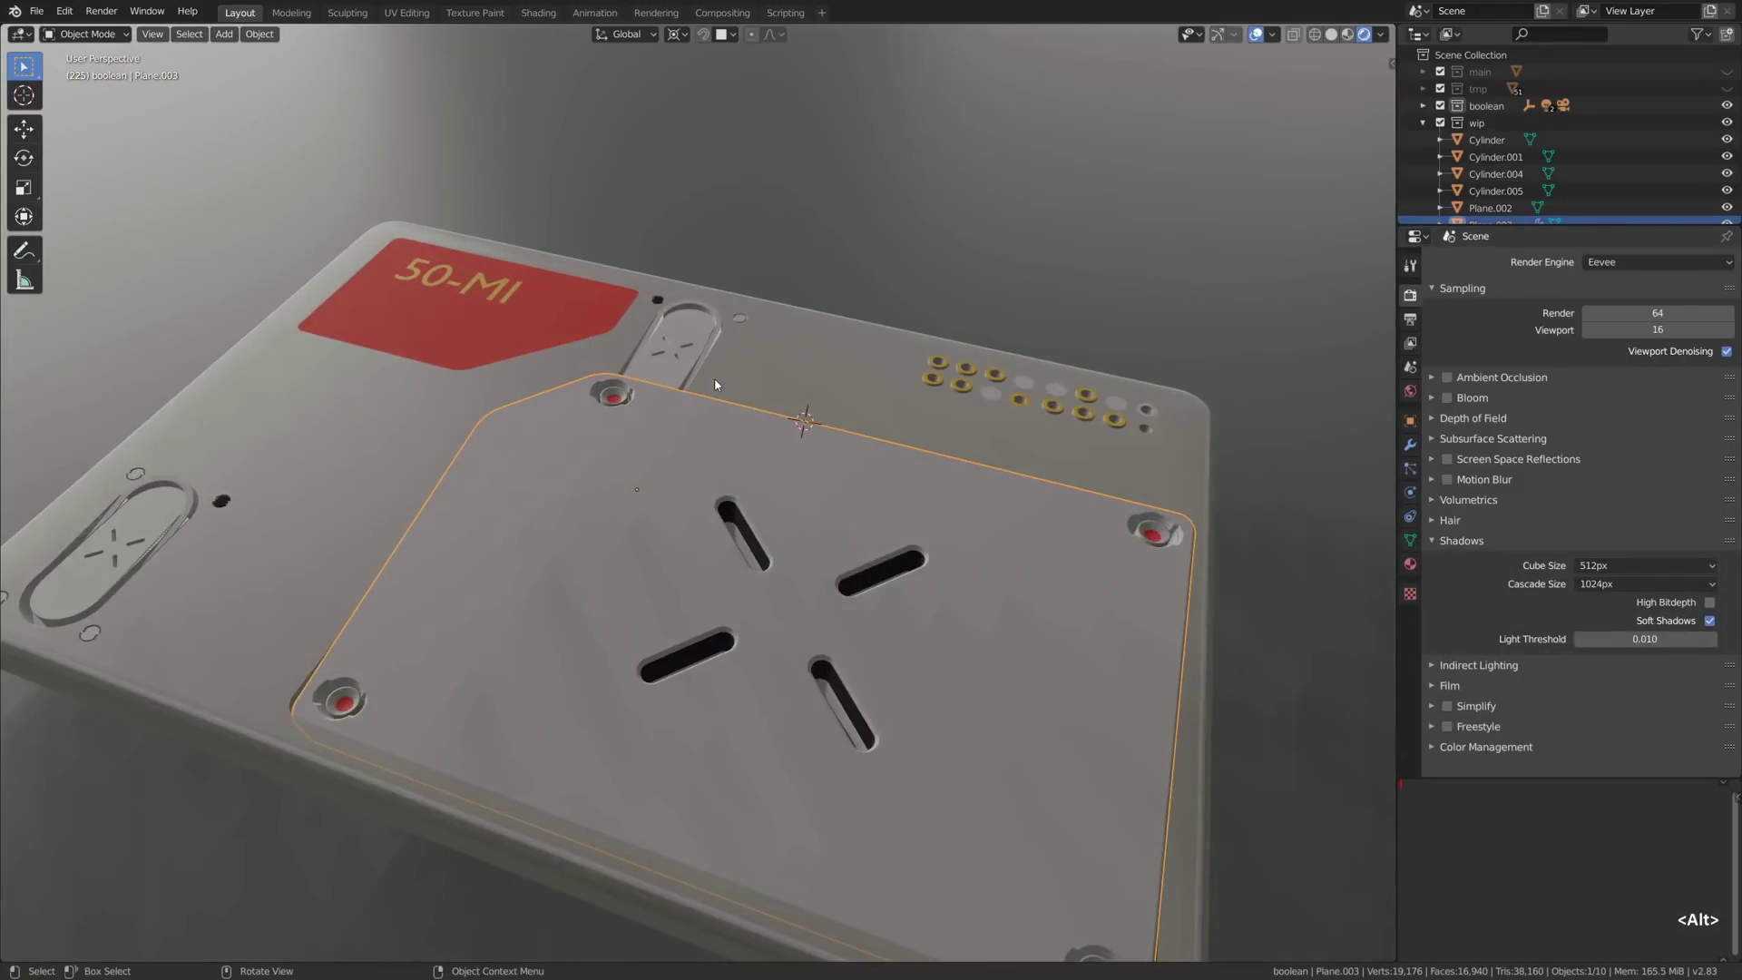
left_click_drag(945, 397, 669, 392, "alt")
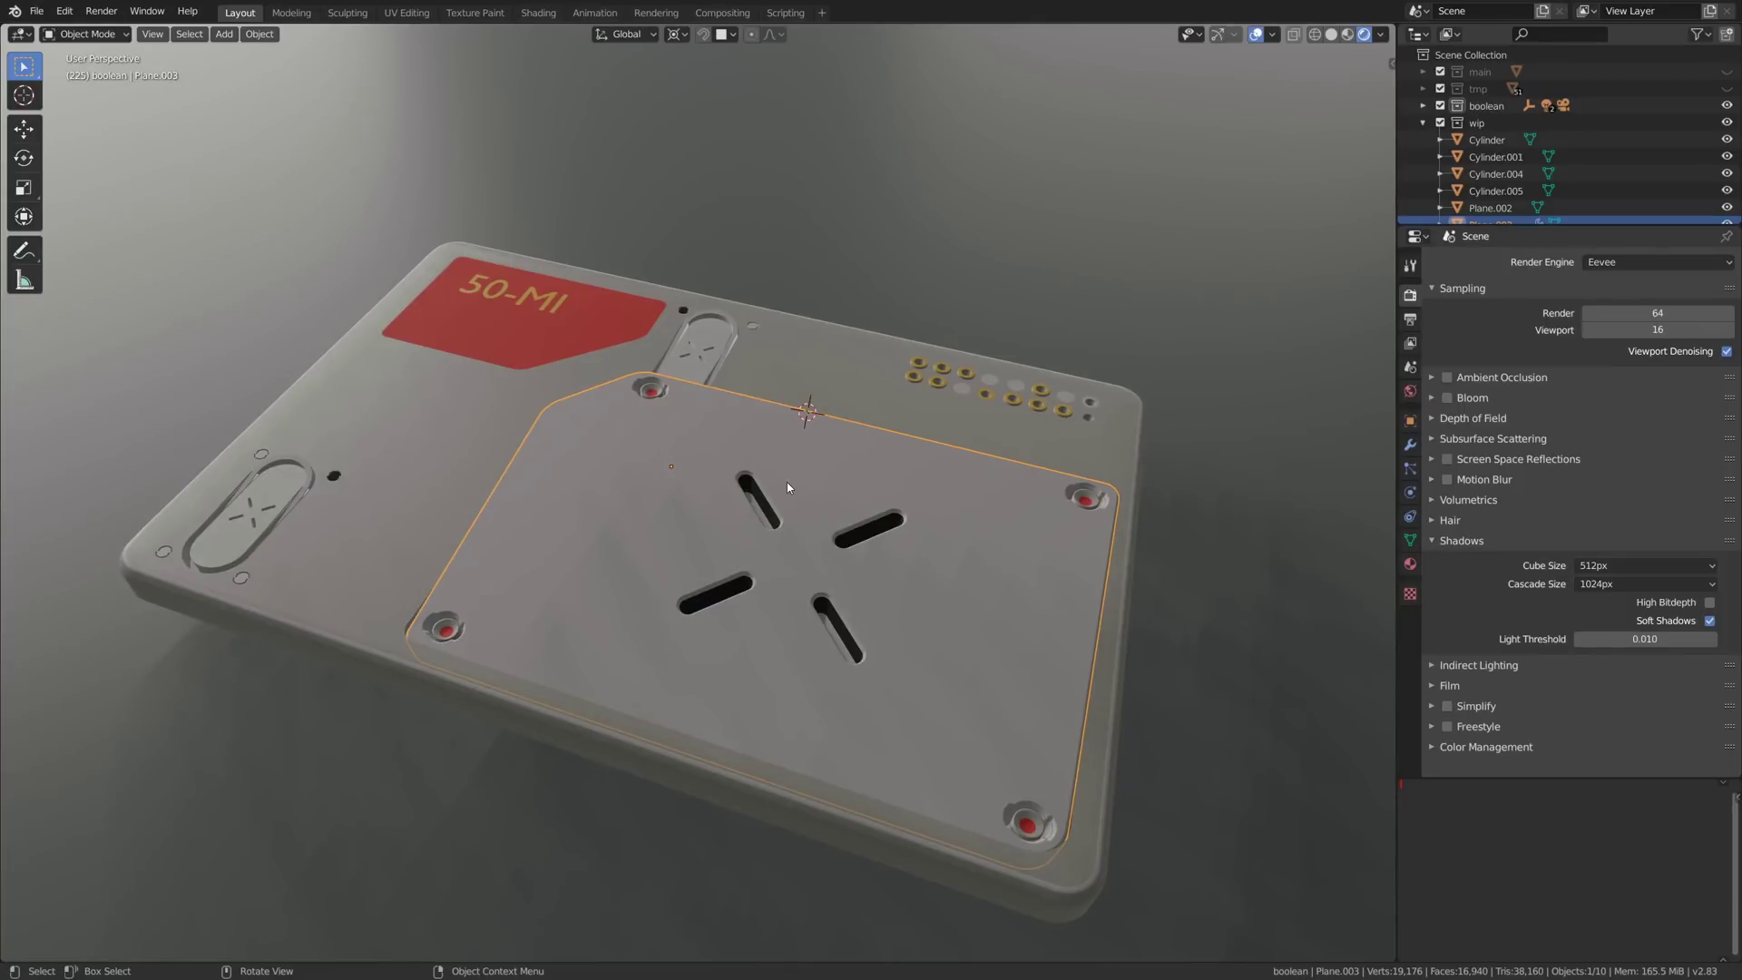